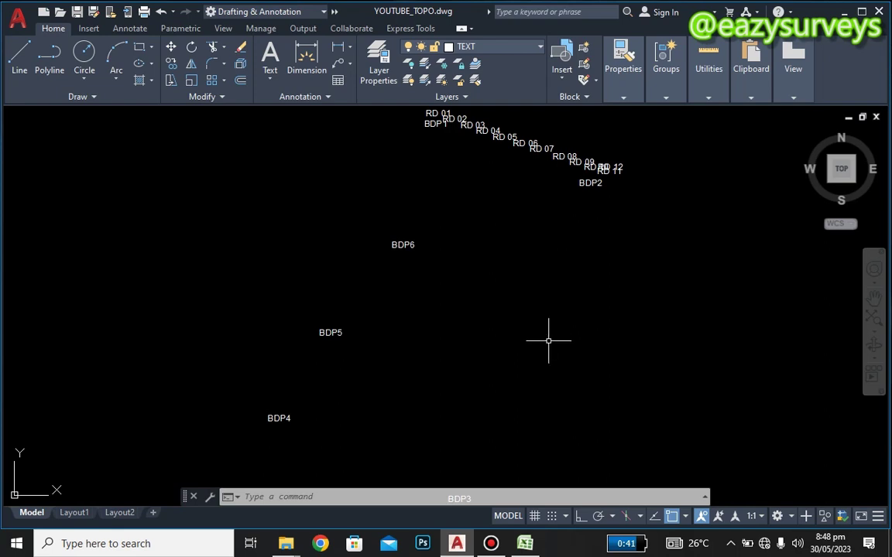
pyautogui.scroll(-2, 536, 318)
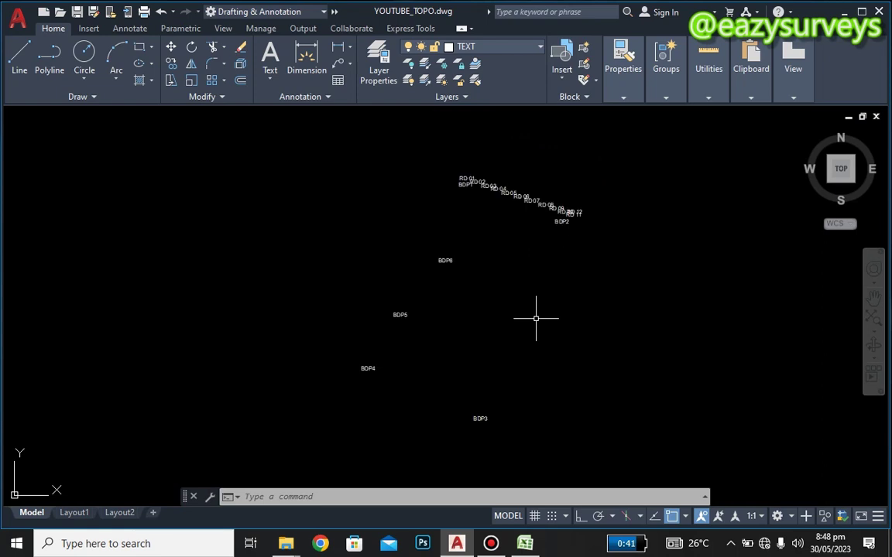
pyautogui.scroll(1, 536, 318)
pyautogui.scroll(-2, 536, 318)
pyautogui.scroll(2, 535, 318)
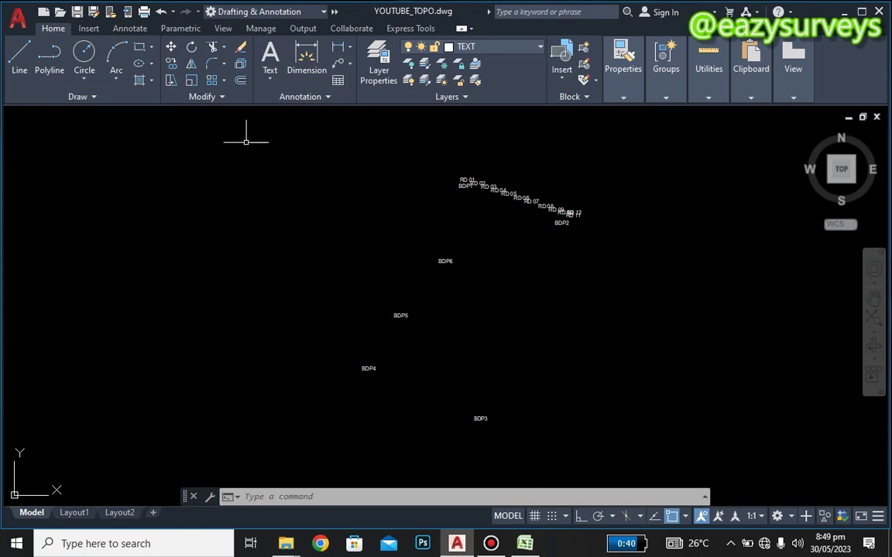
# - Rename the BDP layer as BDL in the layer properties
pyautogui.click(379, 73)
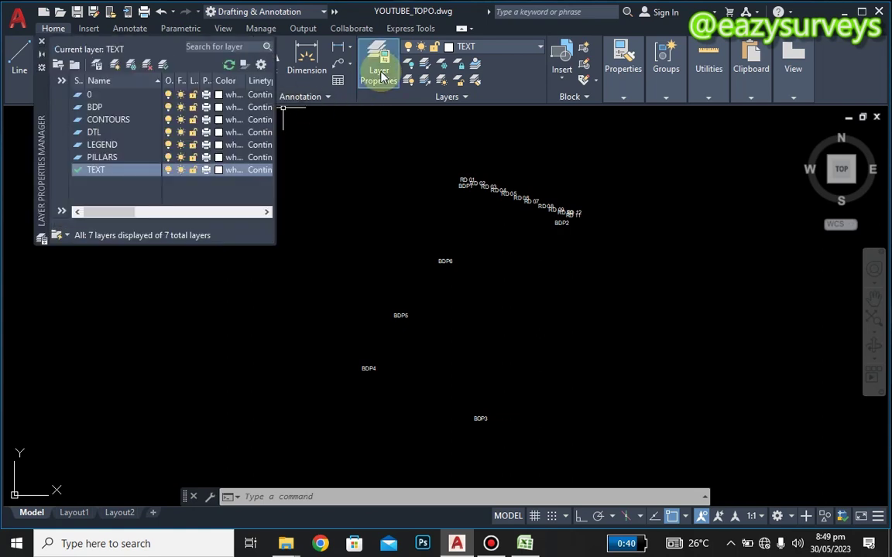
pyautogui.click(96, 108)
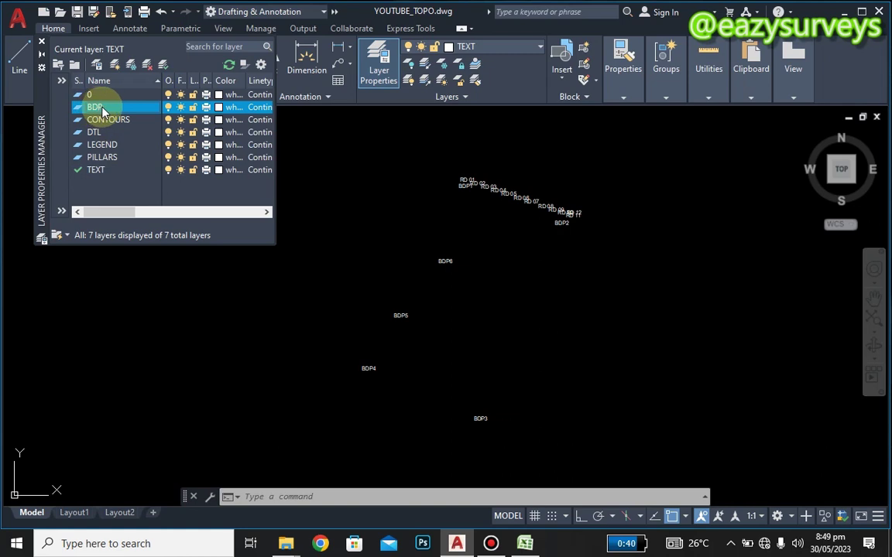
pyautogui.doubleClick(102, 109)
pyautogui.rightClick(101, 110)
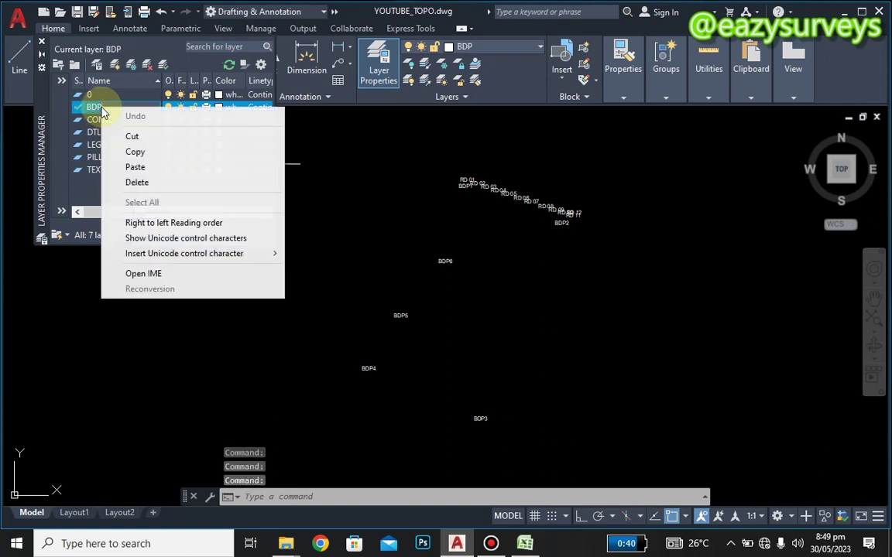
pyautogui.press('Escape')
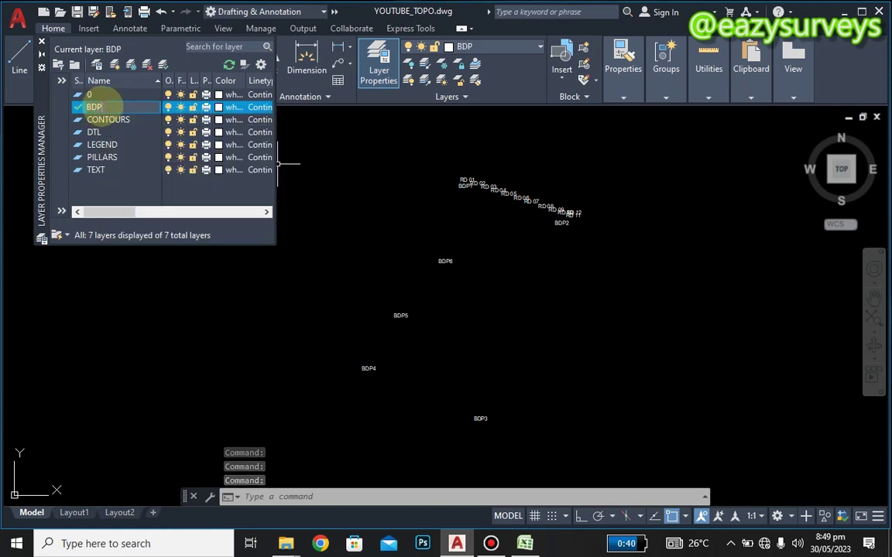
pyautogui.write('BDL')
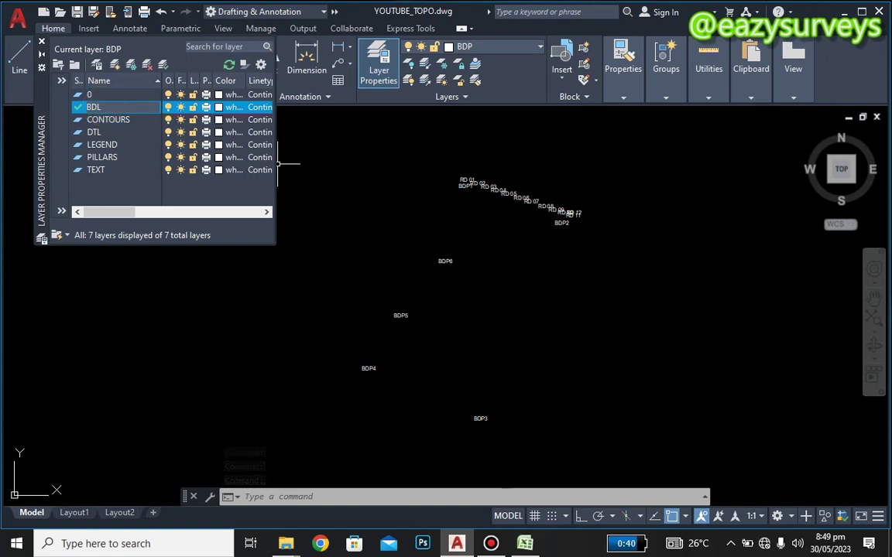
pyautogui.press('BackSpace')
pyautogui.press('BackSpace')
pyautogui.press('BackSpace')
pyautogui.write('BDL')
pyautogui.press('Return')
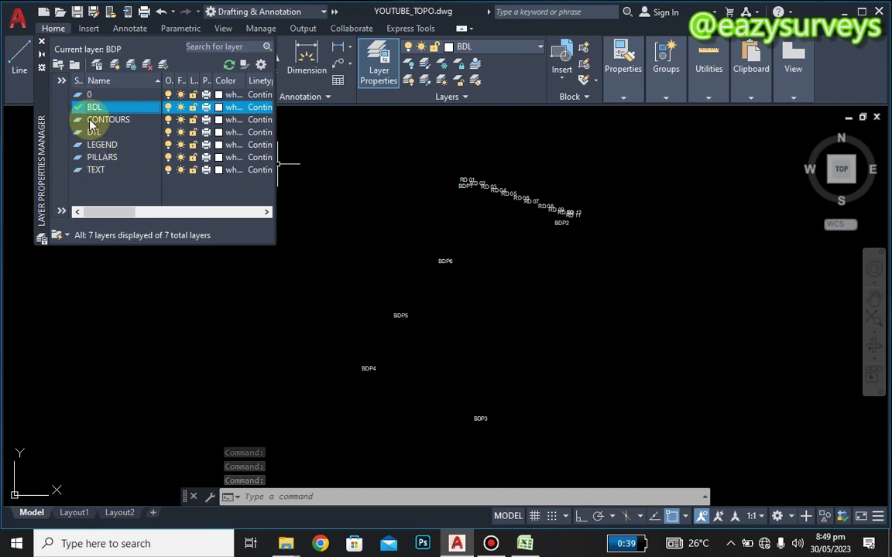
# - Set the TEXT layer as the current layer
pyautogui.click(97, 170)
pyautogui.rightClick(95, 170)
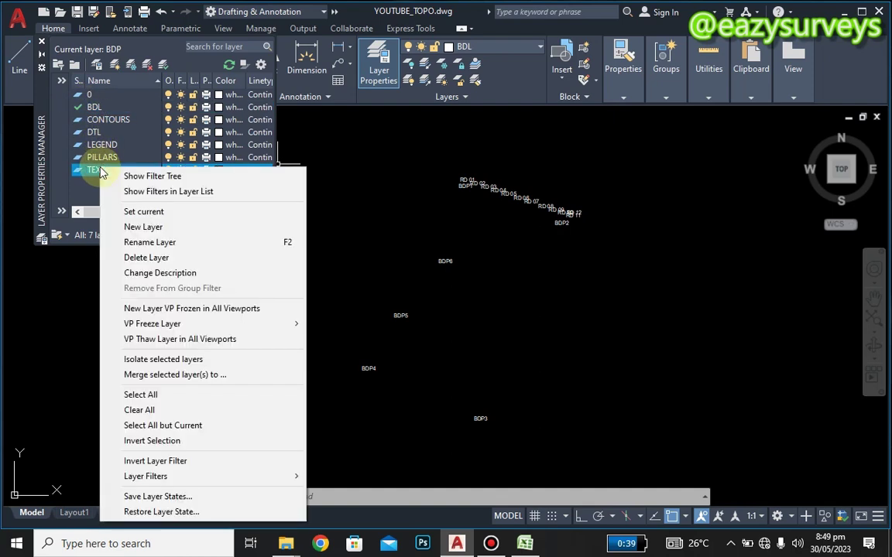
pyautogui.click(128, 213)
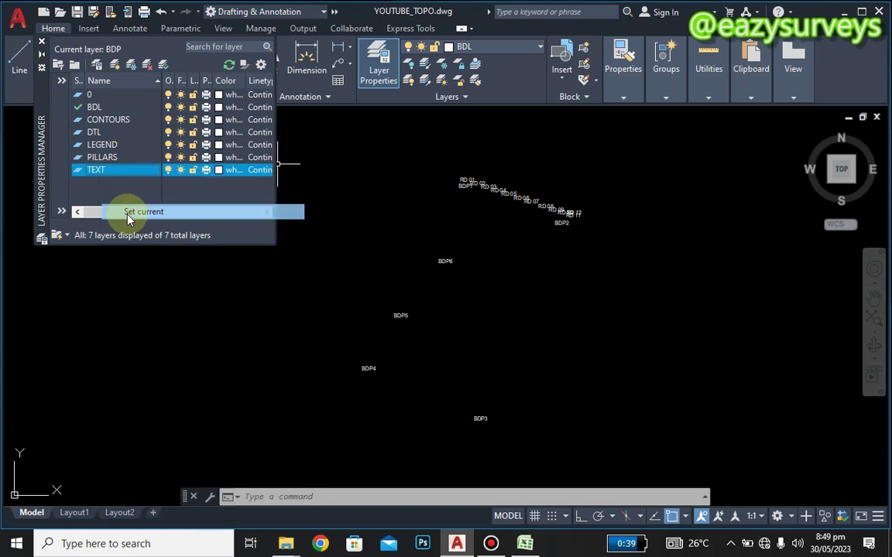
# - Make BDL the current layer and close the layer properties manager
pyautogui.click(91, 107)
pyautogui.rightClick(97, 111)
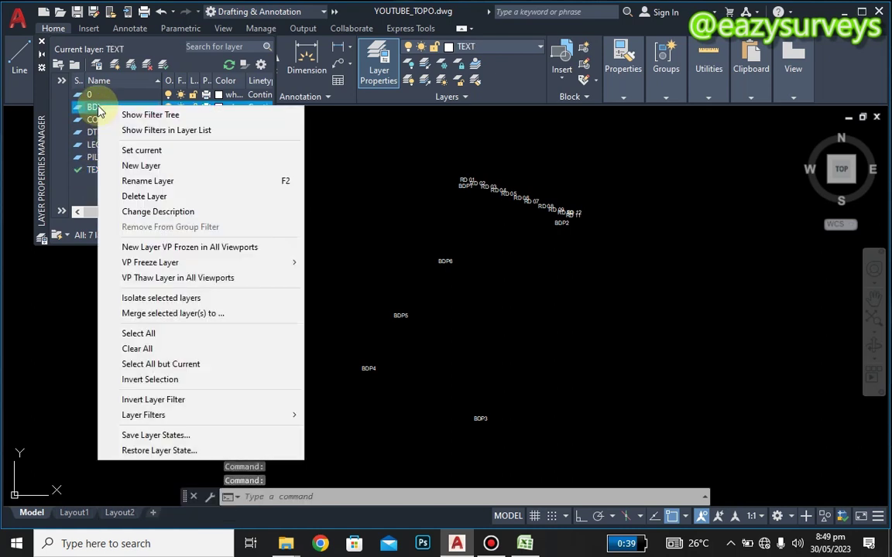
pyautogui.click(143, 153)
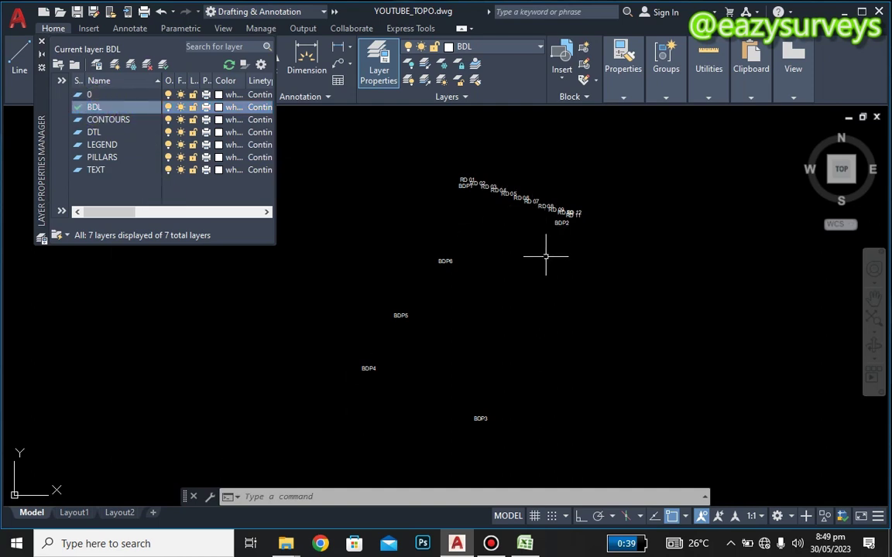
pyautogui.click(42, 41)
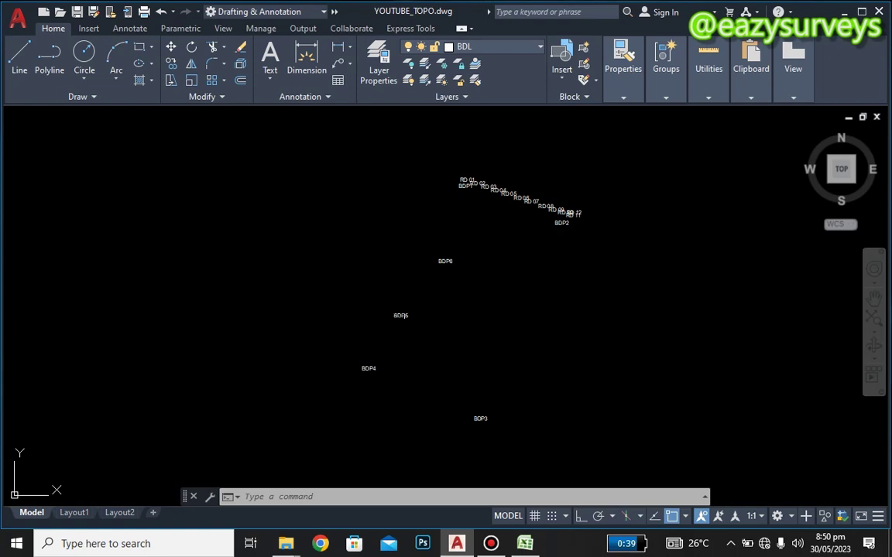
# - Start a polyline at boundary point BDP1 and draw it through BDP2 to BDP3
pyautogui.click(51, 59)
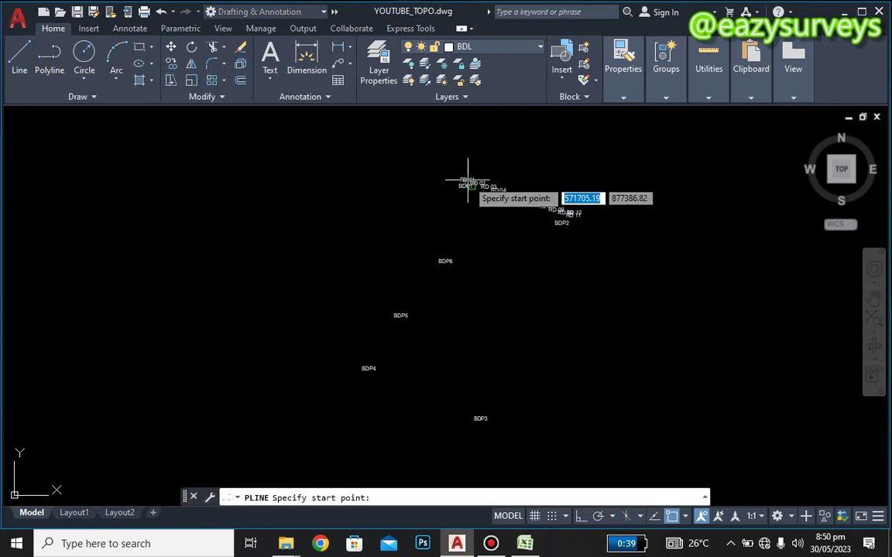
pyautogui.scroll(4, 452, 189)
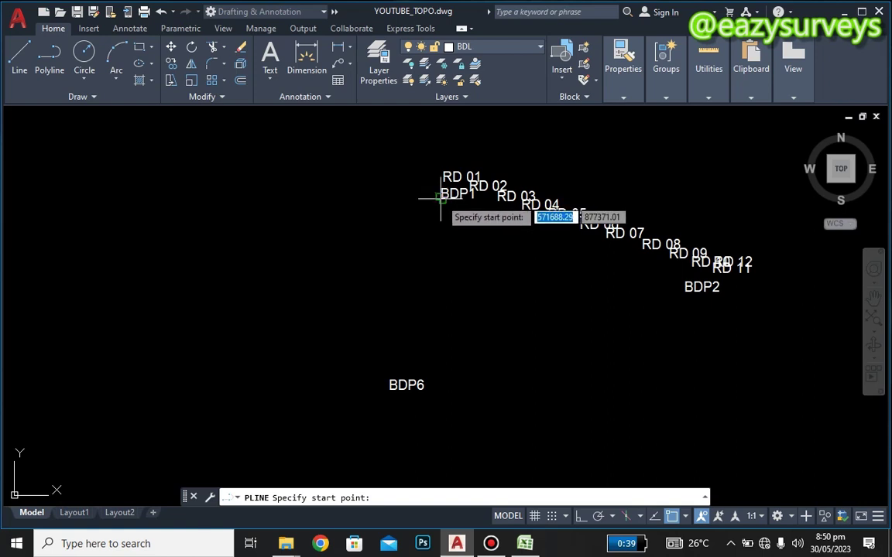
pyautogui.click(440, 199)
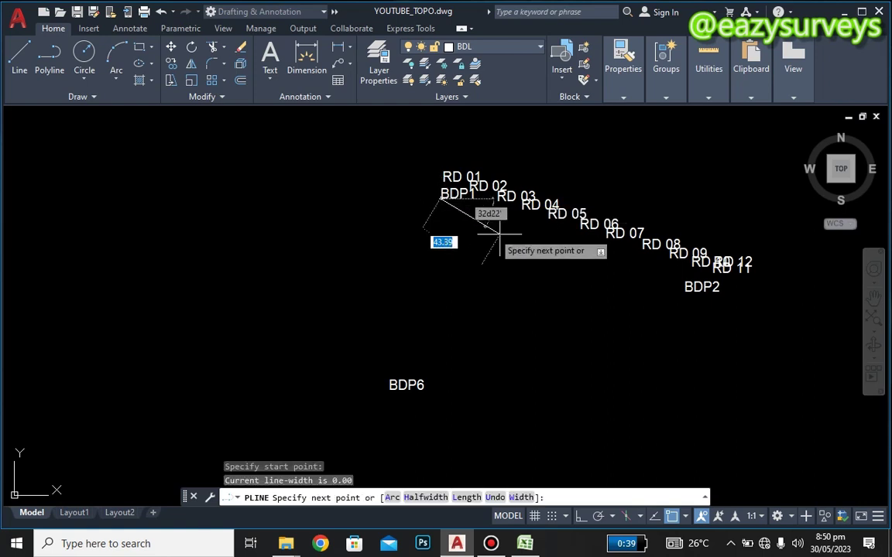
pyautogui.click(684, 285)
pyautogui.scroll(-4, 680, 297)
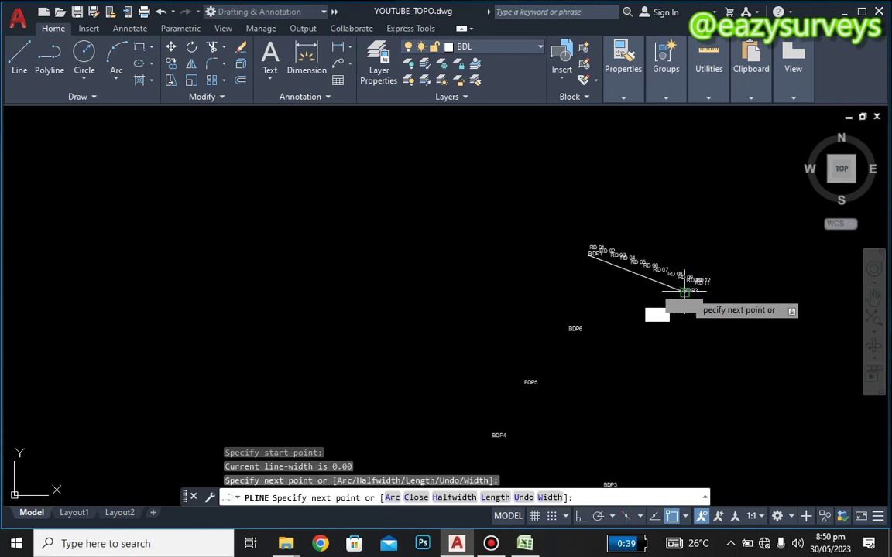
pyautogui.moveTo(666, 333); pyautogui.dragTo(547, 304, button='middle')
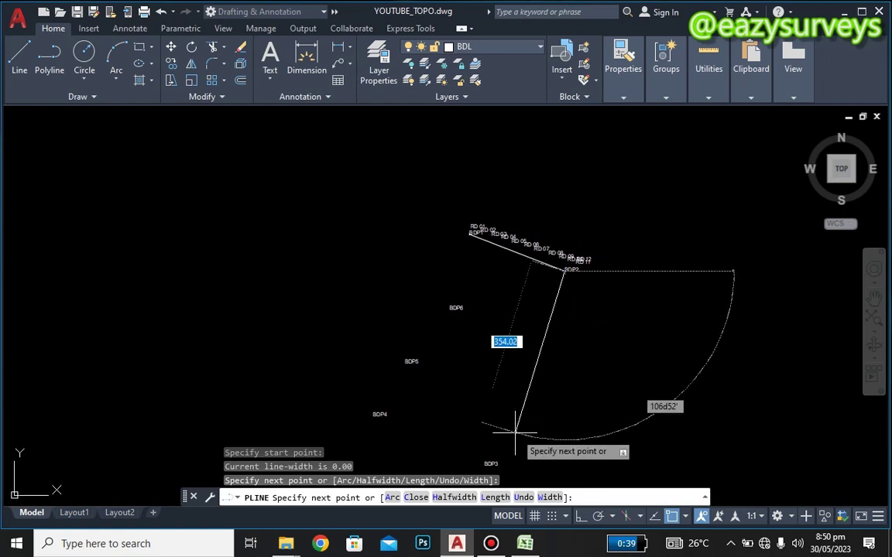
pyautogui.moveTo(517, 418)
pyautogui.mouseDown(button='middle')
pyautogui.moveTo(503, 381)
pyautogui.moveTo(507, 359)
pyautogui.mouseUp(button='middle')
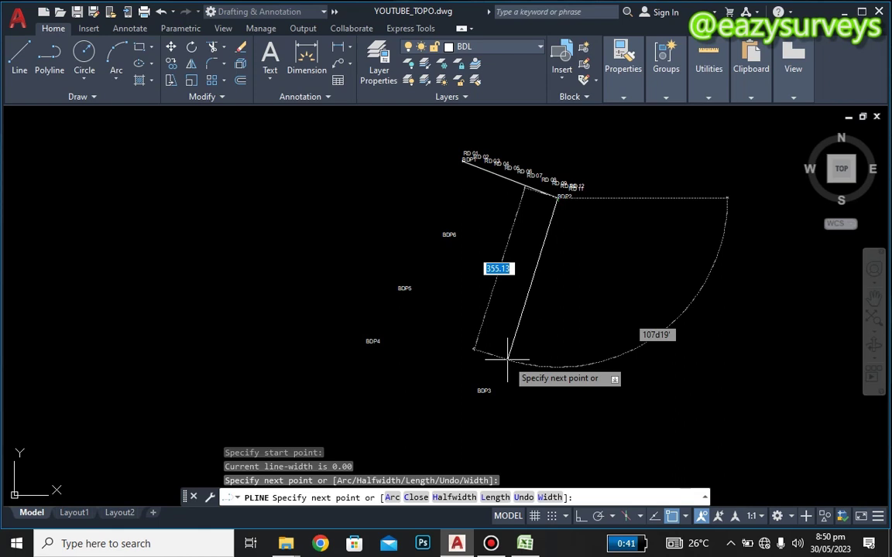
pyautogui.click(480, 391)
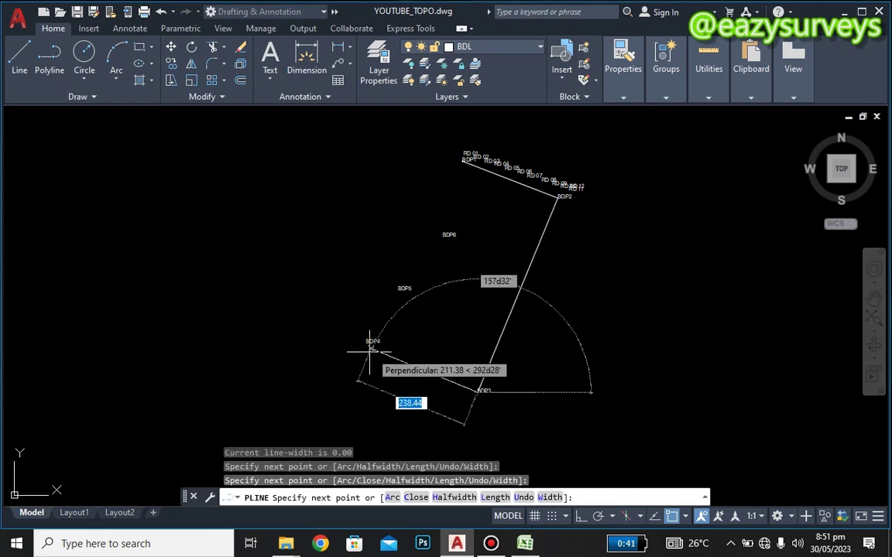
# - Continue the boundary polyline from BDP3 through BDP4 and BDP5 to BDP6
pyautogui.scroll(-2, 370, 351)
pyautogui.scroll(4, 369, 351)
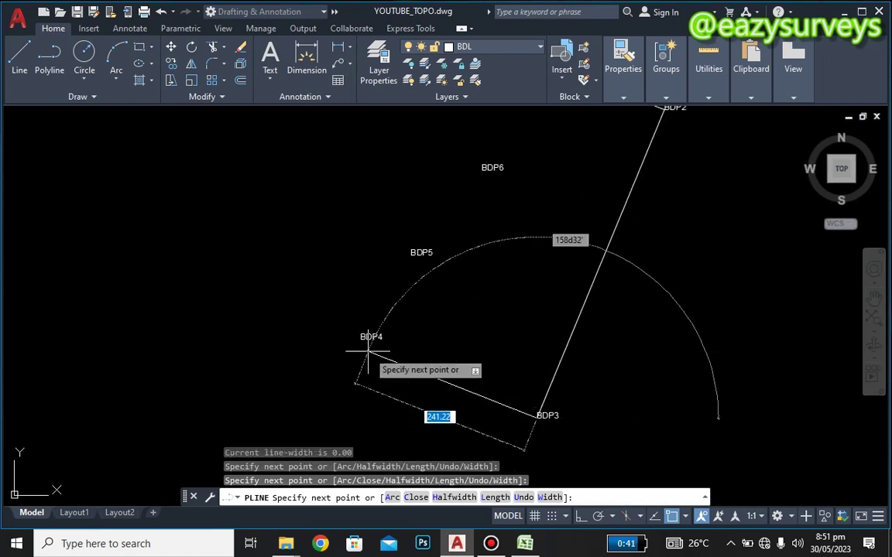
pyautogui.scroll(3, 369, 351)
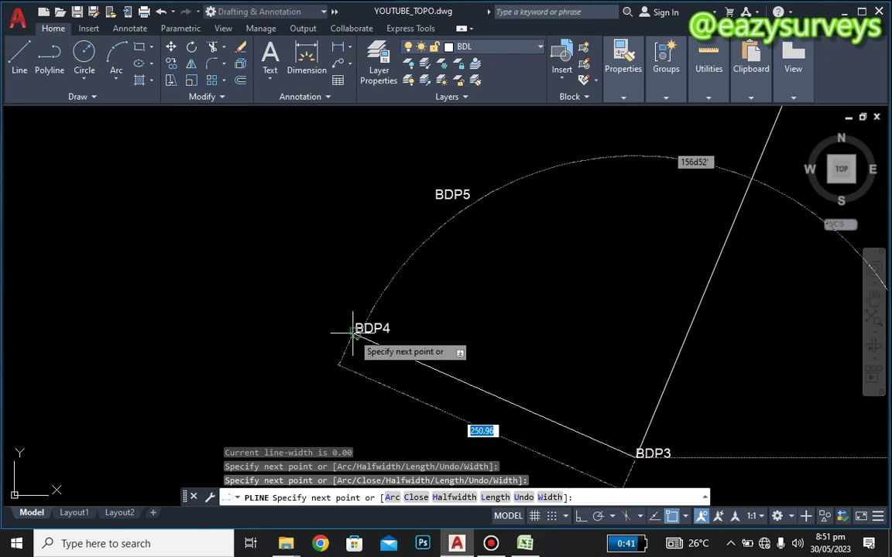
pyautogui.click(352, 332)
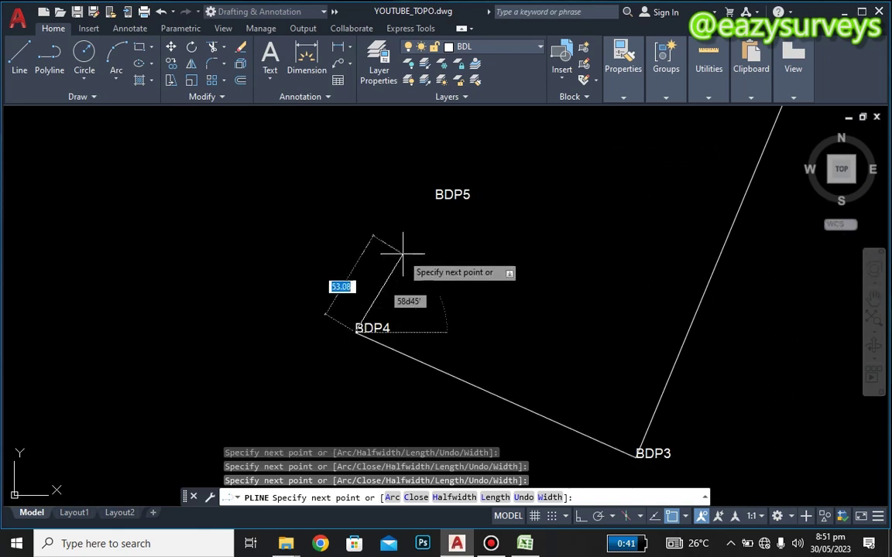
pyautogui.click(436, 198)
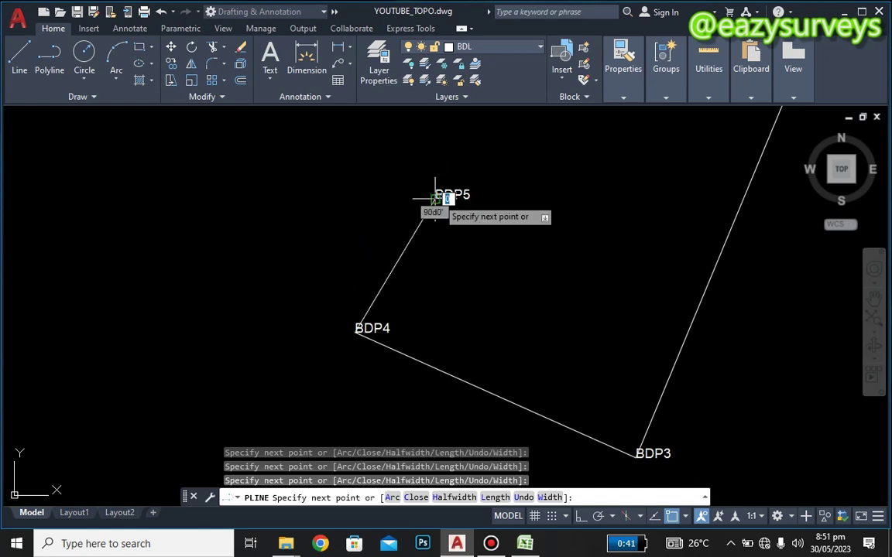
pyautogui.moveTo(436, 198); pyautogui.dragTo(338, 370, button='middle')
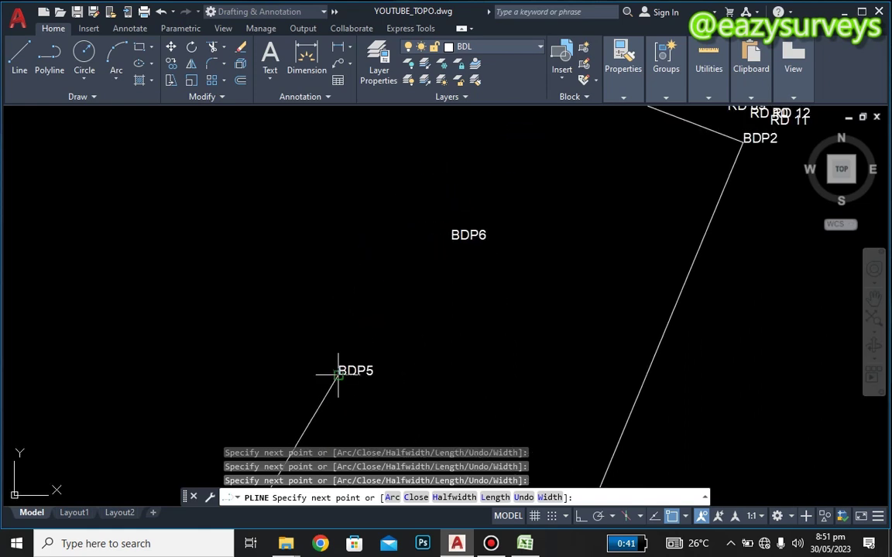
pyautogui.click(450, 237)
# - Bring the boundary polyline from BDP6 back to its starting endpoint at BDP1 and finish it
pyautogui.scroll(-4, 453, 235)
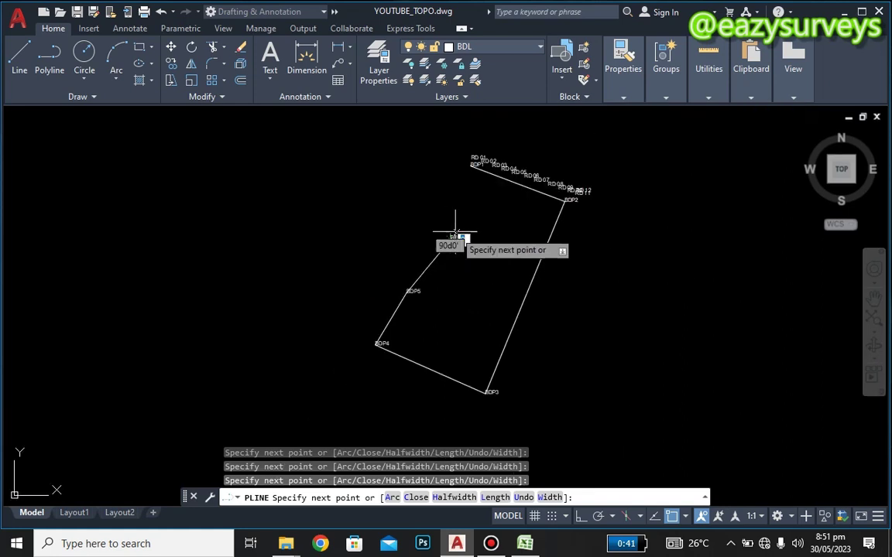
pyautogui.scroll(3, 469, 160)
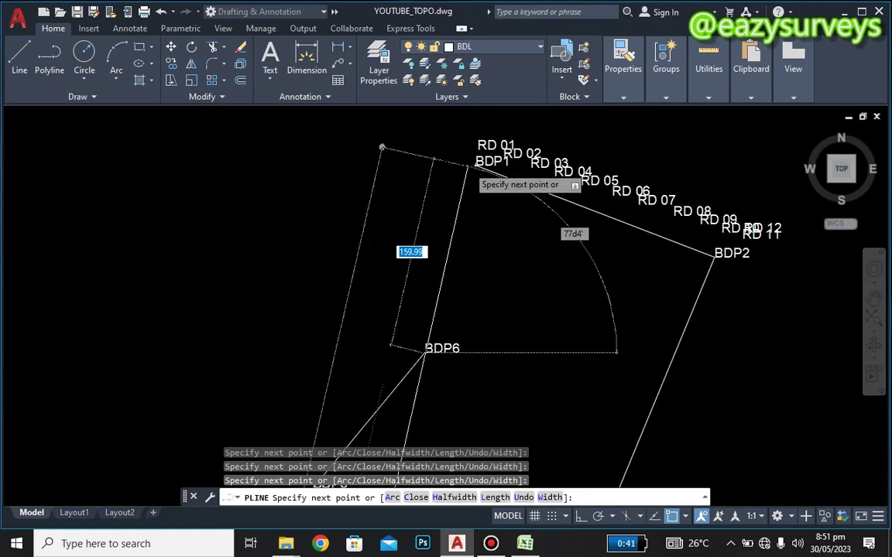
pyautogui.scroll(4, 467, 165)
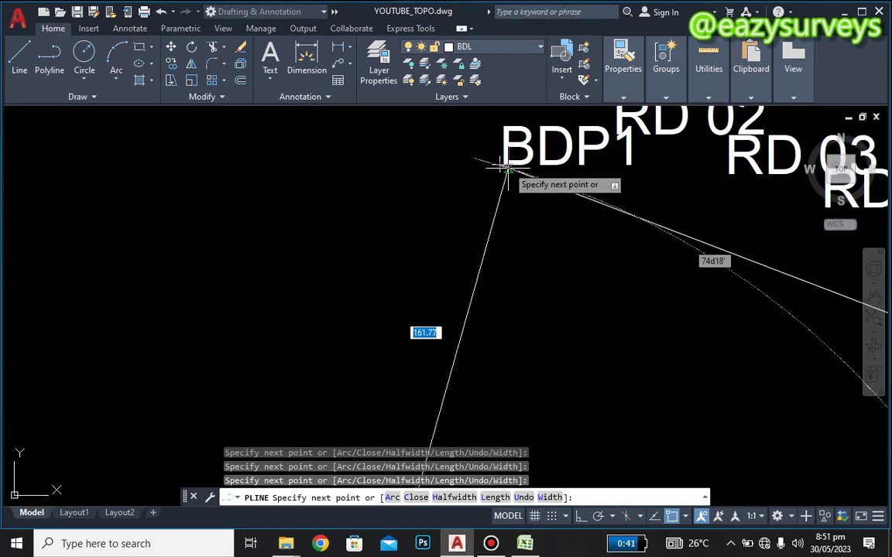
pyautogui.click(501, 165)
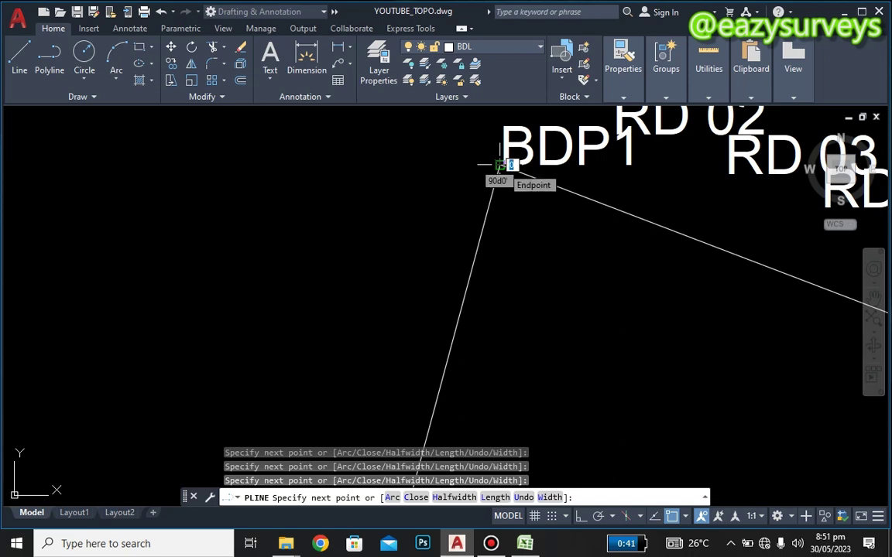
pyautogui.press('Return')
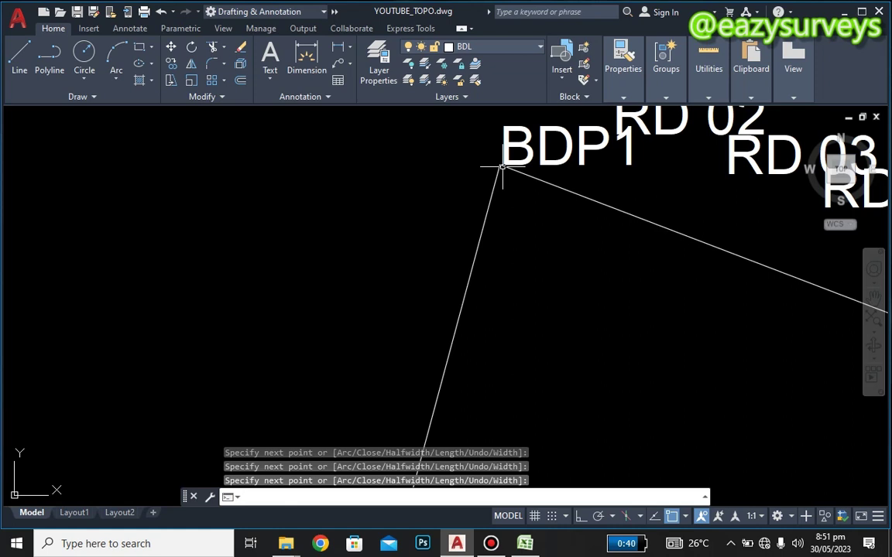
# - Select the boundary polyline to check its shape and the layer it is on
pyautogui.click(875, 322)
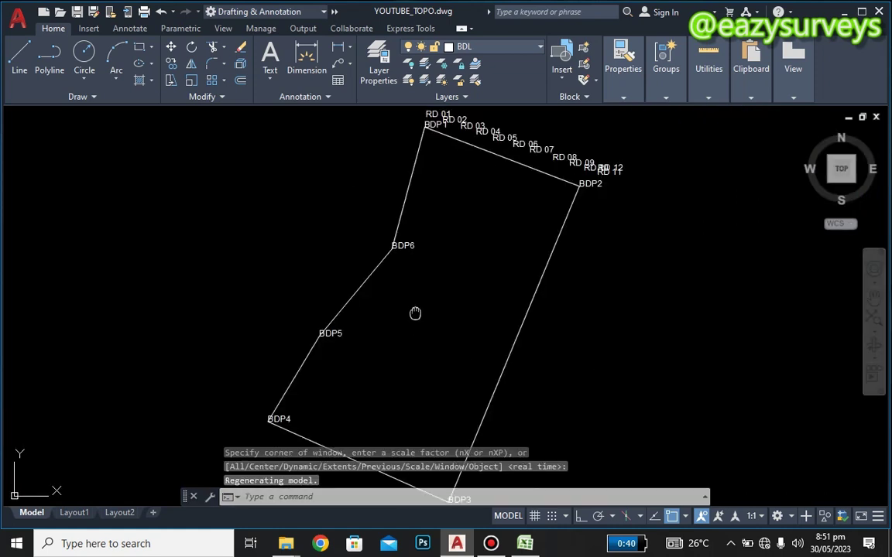
pyautogui.moveTo(415, 313); pyautogui.dragTo(412, 309, button='middle')
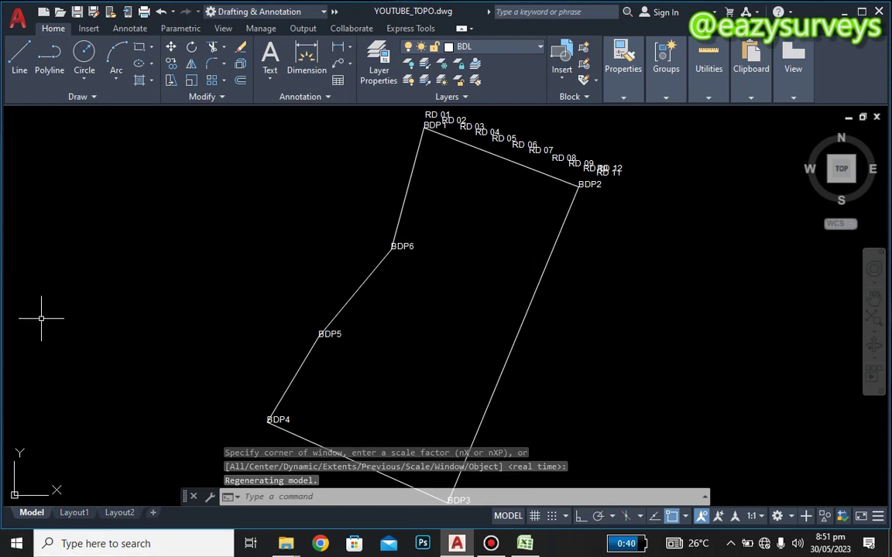
pyautogui.click(547, 267)
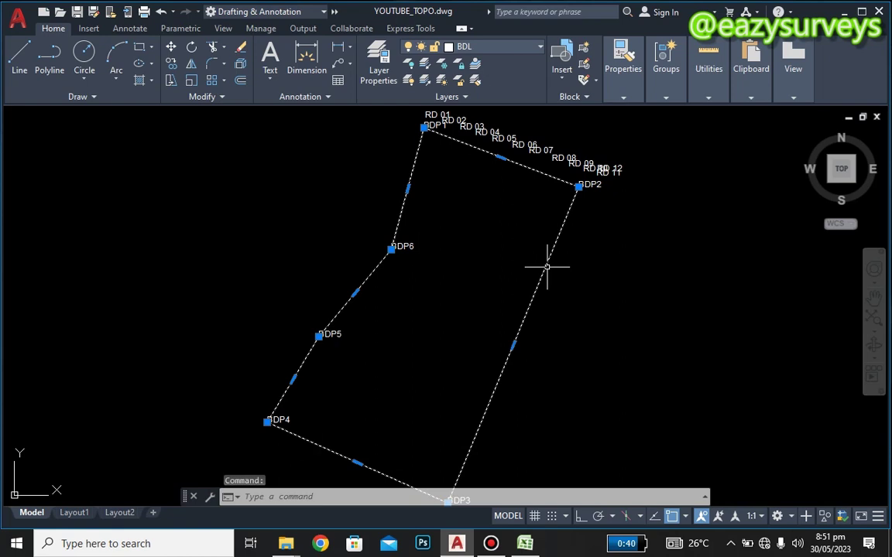
# - Set the BDL layer's colour to red, index colour 1, and clear the selection of the boundary polyline
pyautogui.click(496, 49)
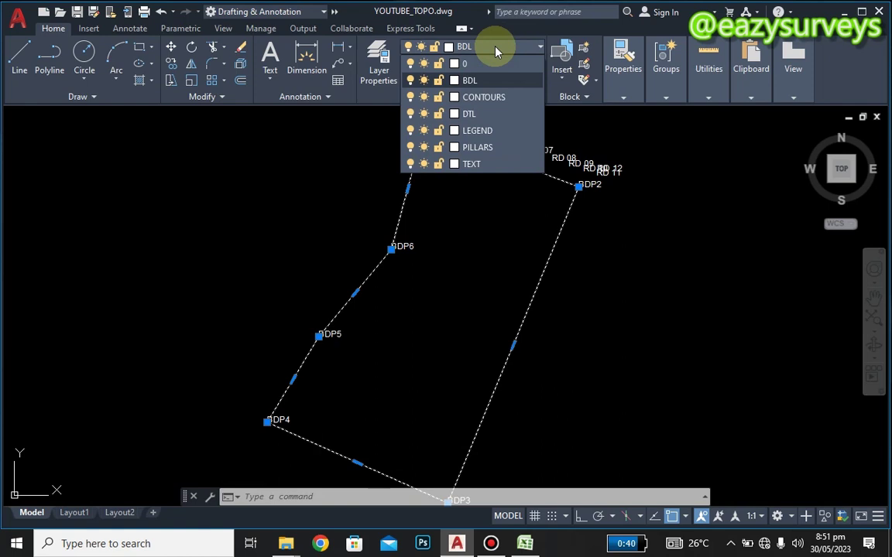
pyautogui.press('Escape')
pyautogui.click(456, 81)
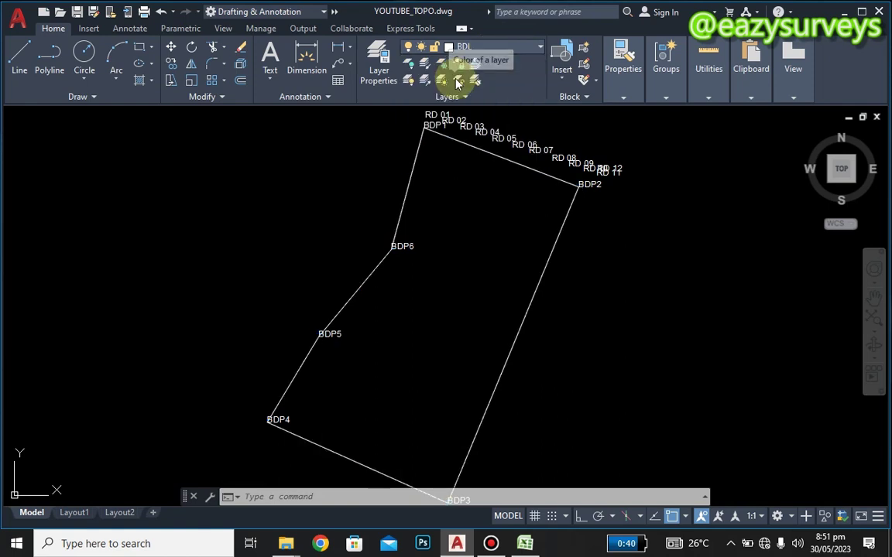
pyautogui.click(337, 302)
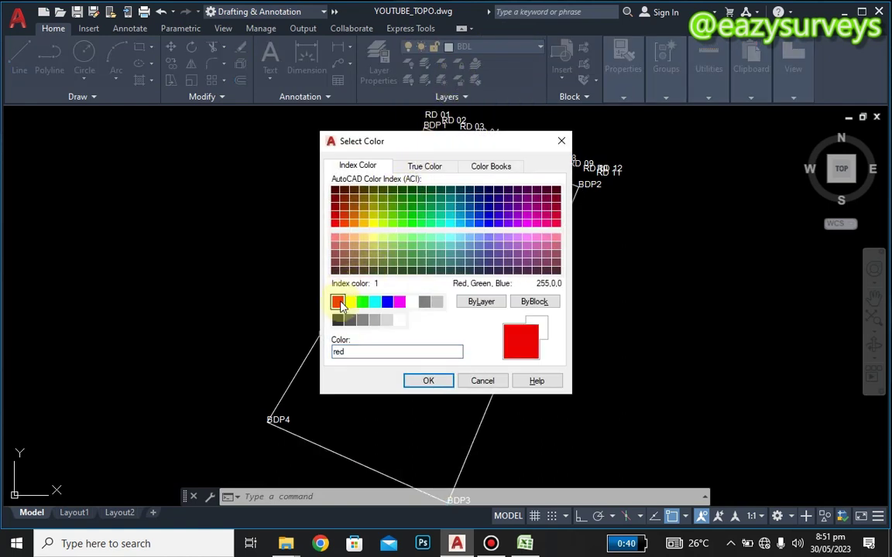
pyautogui.click(426, 380)
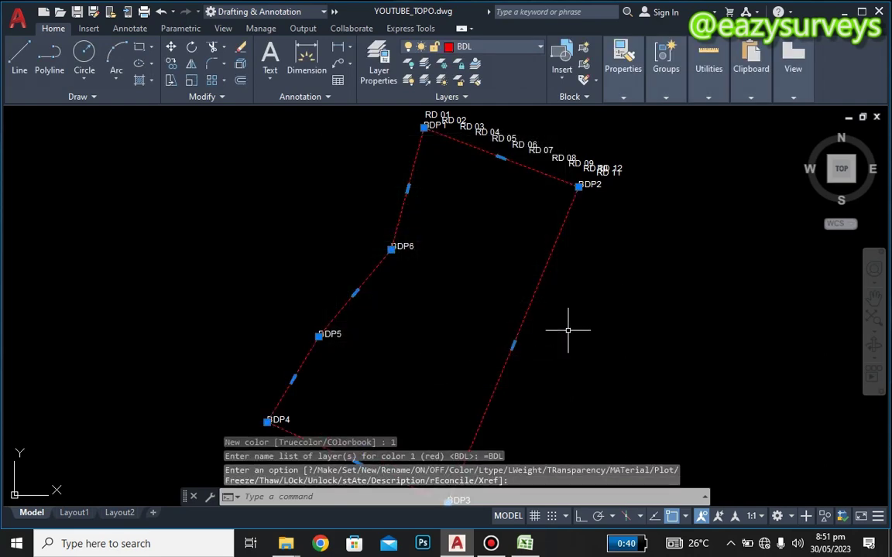
pyautogui.press('Escape')
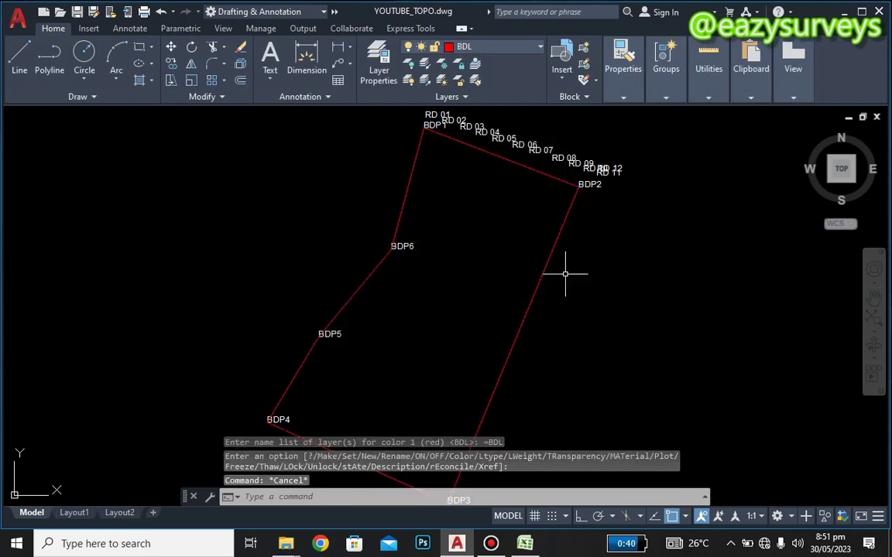
# - Make DTL the current layer in the layer properties manager and close the manager
pyautogui.moveTo(558, 327); pyautogui.dragTo(553, 317, button='middle')
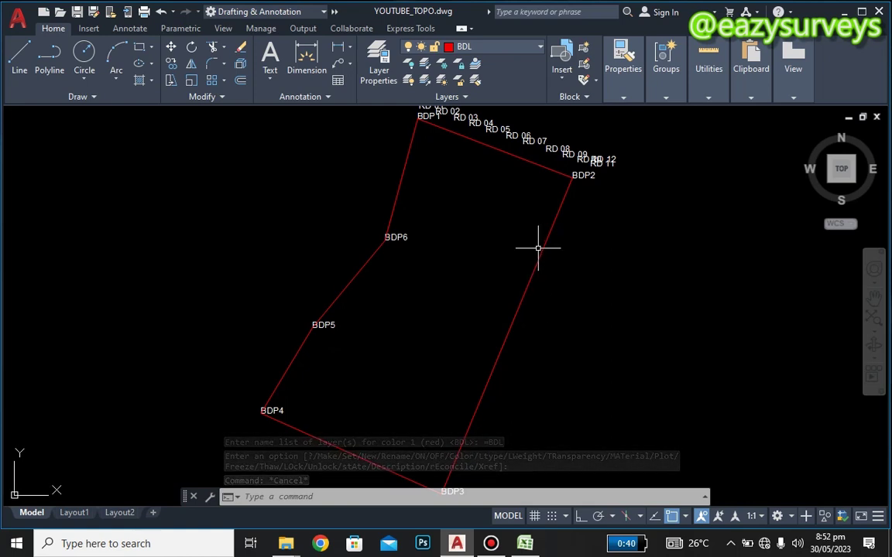
pyautogui.moveTo(537, 248); pyautogui.dragTo(541, 272, button='middle')
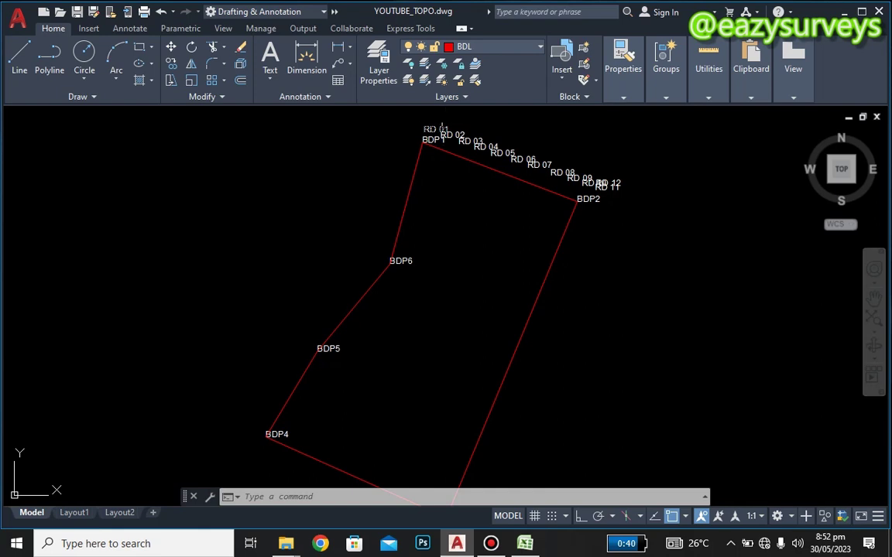
pyautogui.scroll(7, 447, 133)
pyautogui.scroll(-5, 547, 193)
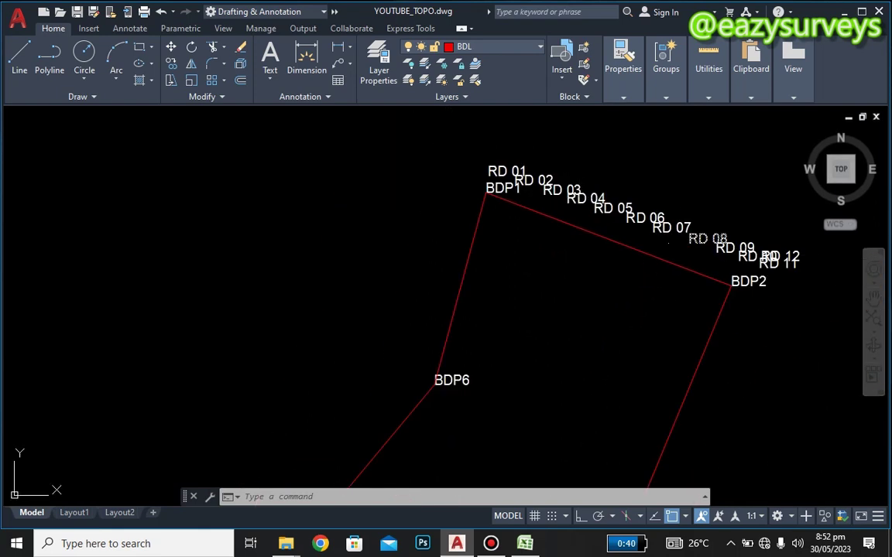
pyautogui.moveTo(661, 253)
pyautogui.mouseDown(button='middle')
pyautogui.moveTo(667, 259)
pyautogui.moveTo(631, 258)
pyautogui.mouseUp(button='middle')
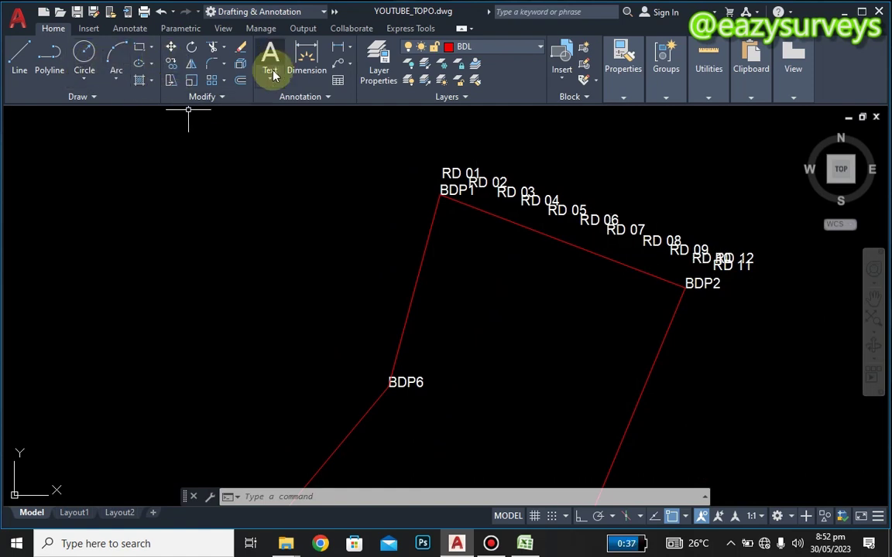
pyautogui.click(374, 70)
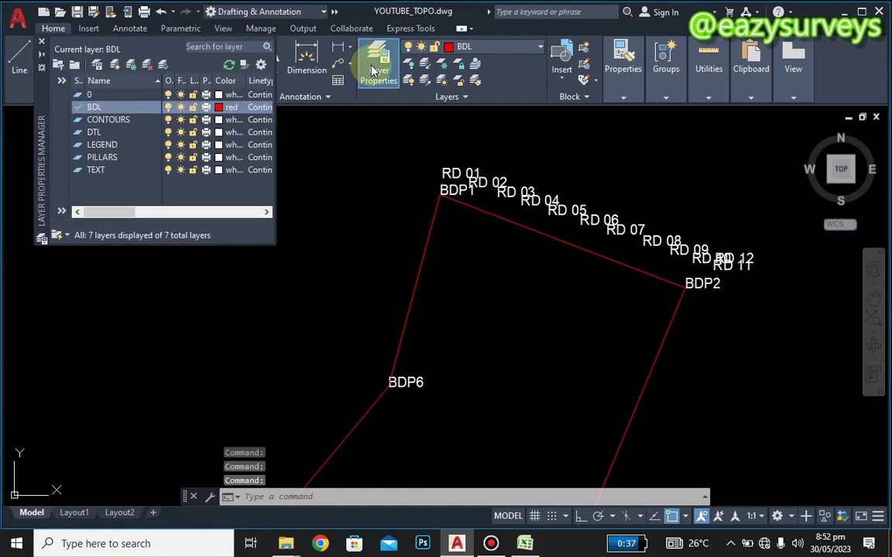
pyautogui.click(92, 133)
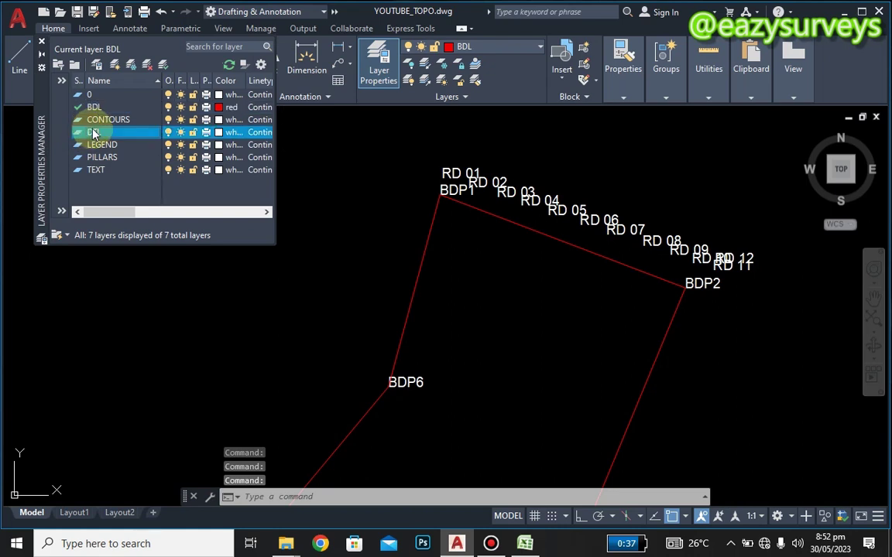
pyautogui.rightClick(93, 132)
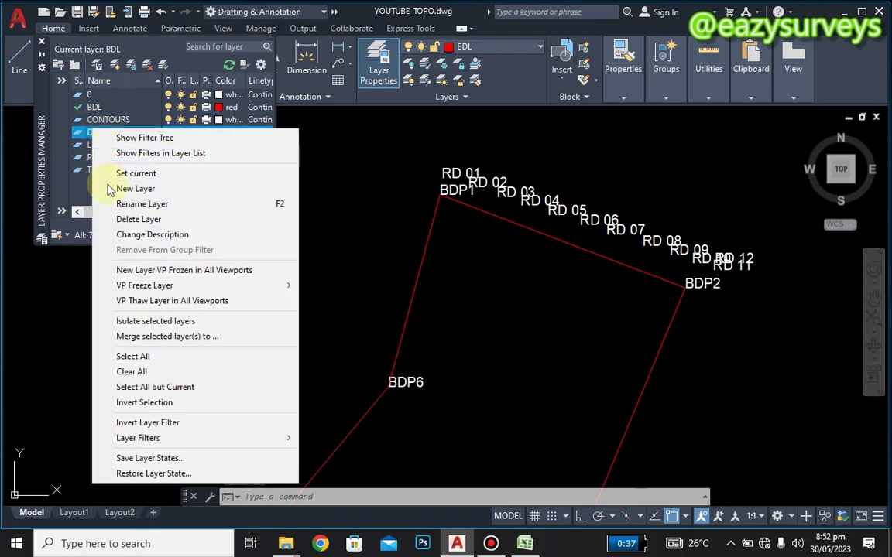
pyautogui.click(109, 173)
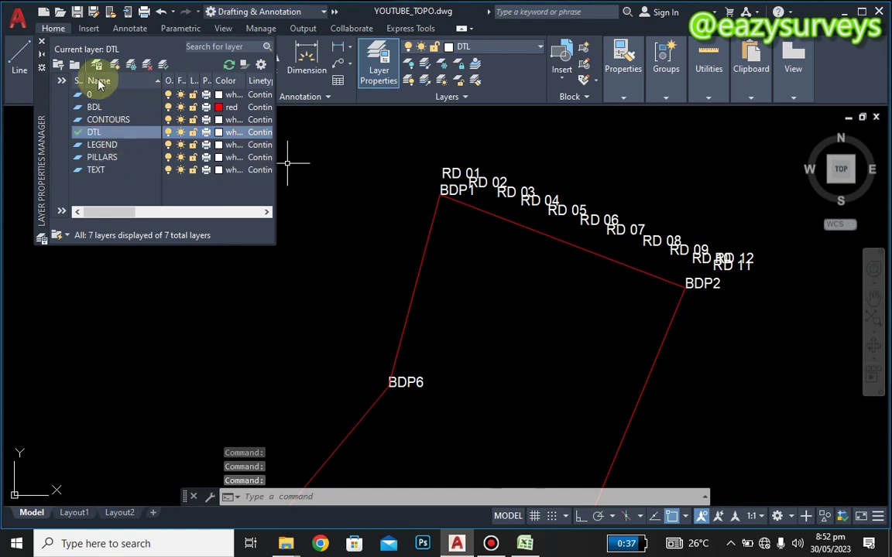
pyautogui.click(42, 41)
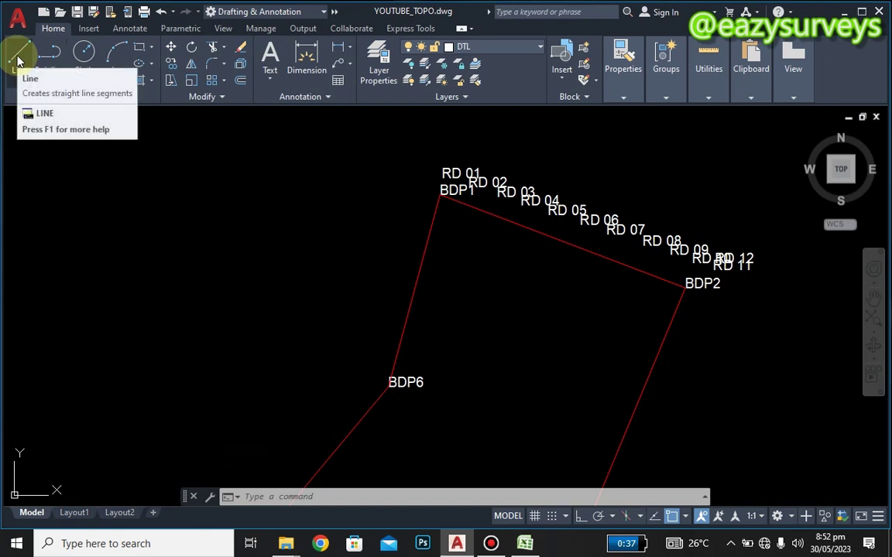
# - Start a road polyline at point RD 11 near BDP2 and draw it through RD 10 to RD 09
pyautogui.click(49, 54)
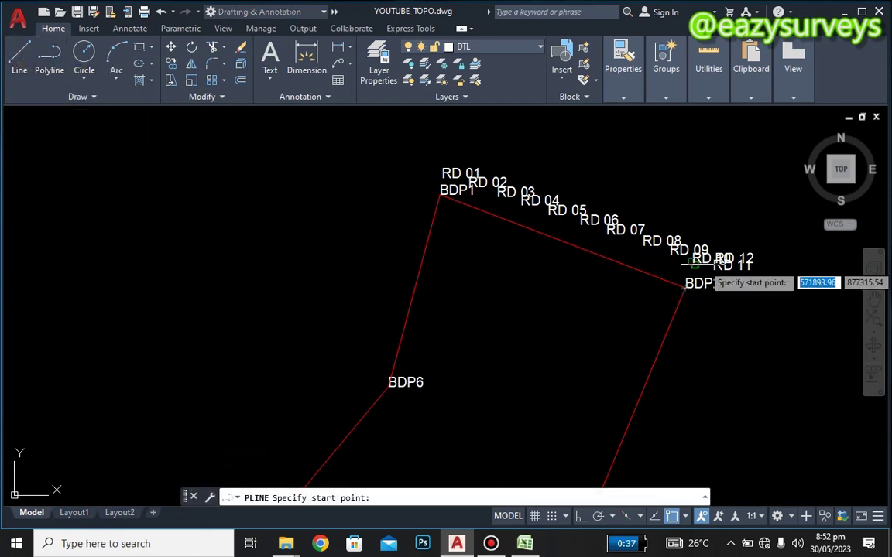
pyautogui.scroll(5, 716, 265)
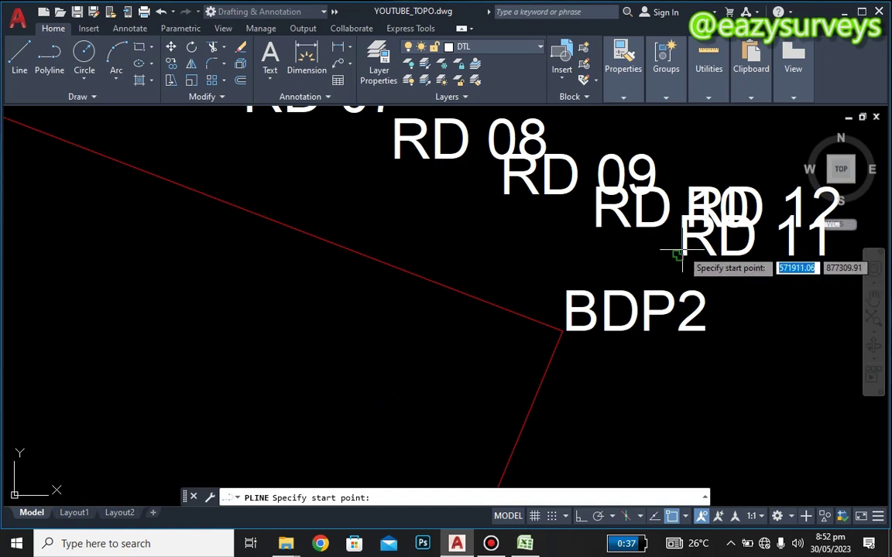
pyautogui.click(677, 254)
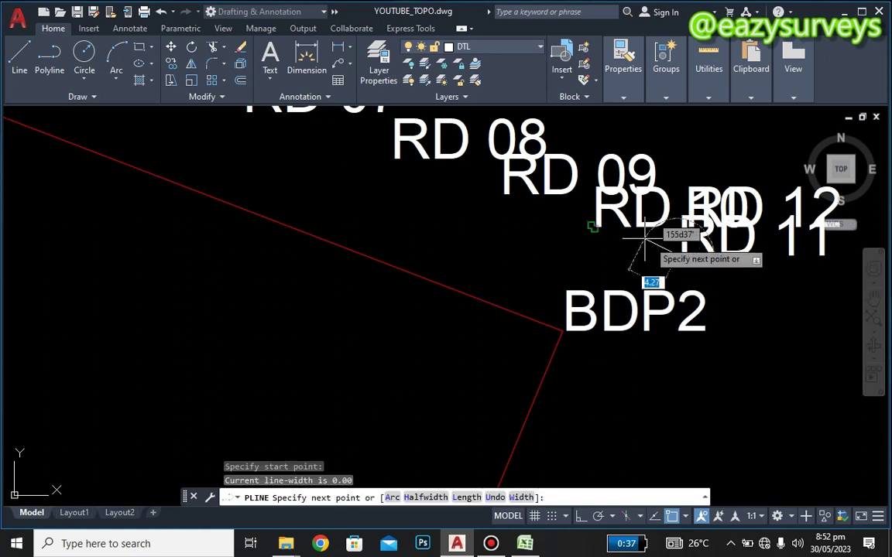
pyautogui.click(594, 226)
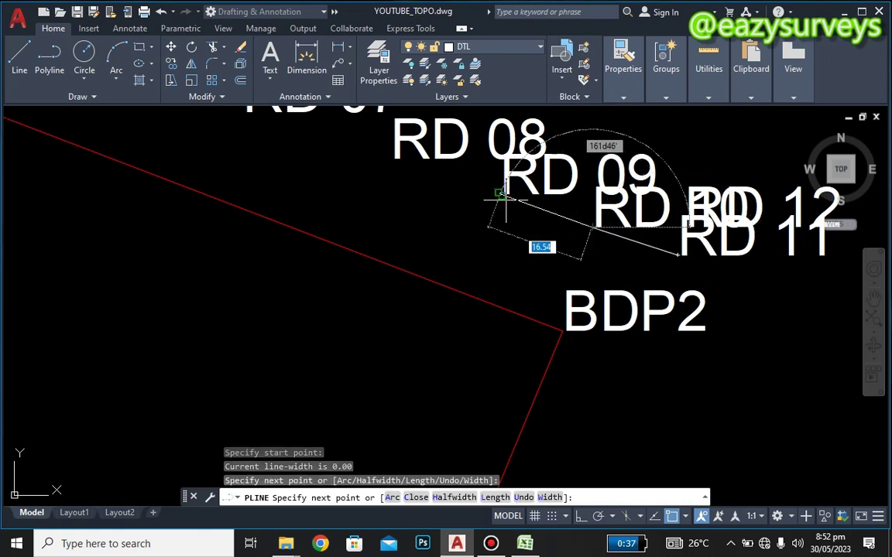
pyautogui.click(499, 195)
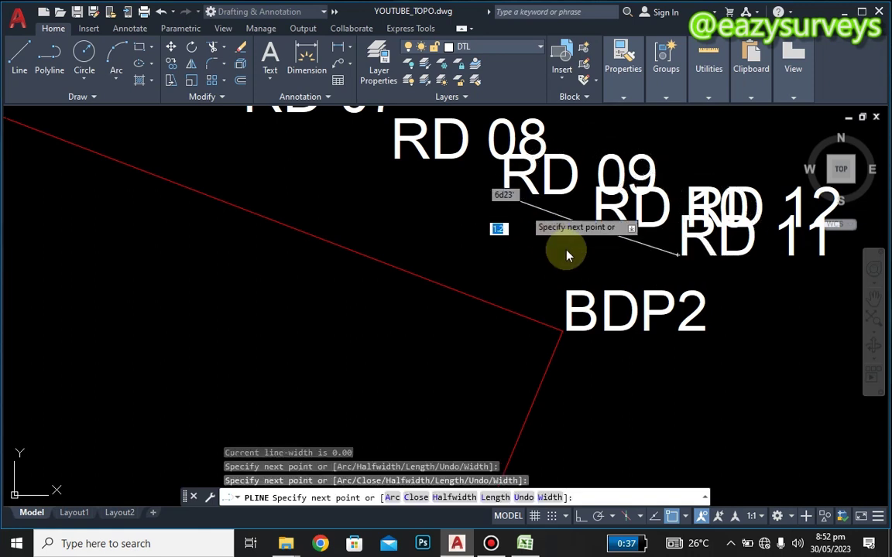
# - Continue the road polyline from RD 09 through RD 08 and RD 07 to RD 06
pyautogui.scroll(-2, 524, 240)
pyautogui.scroll(-4, 523, 240)
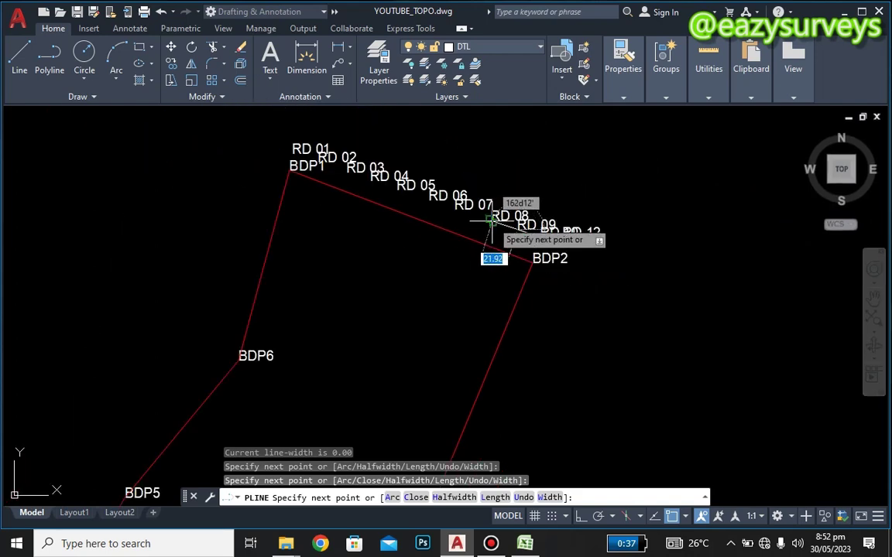
pyautogui.click(496, 220)
pyautogui.click(458, 212)
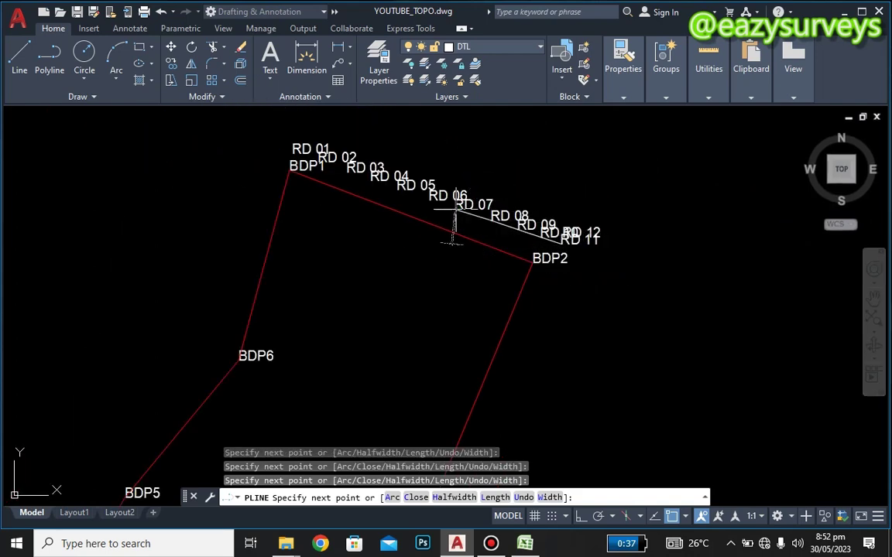
pyautogui.click(430, 200)
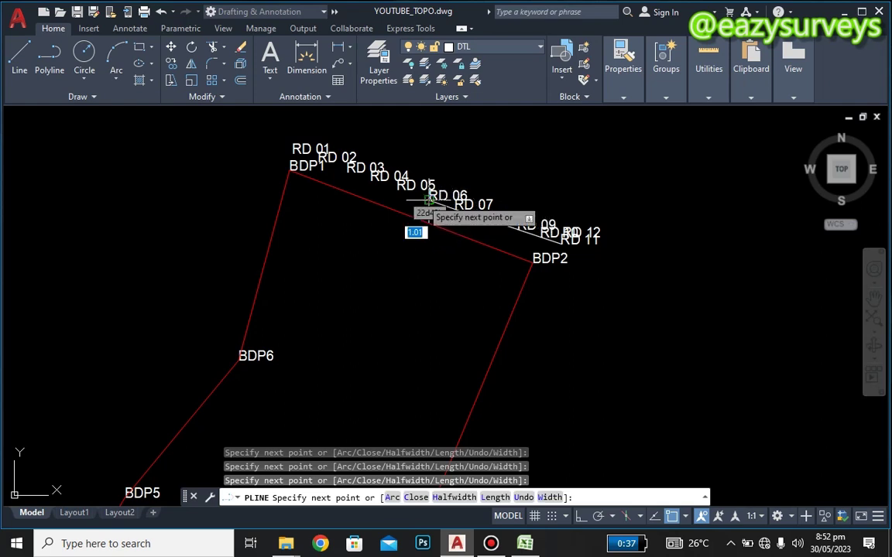
# - Continue the road polyline from RD 06 through RD 05, RD 04, RD 03 and RD 02 to RD 01 and finish it
pyautogui.click(396, 188)
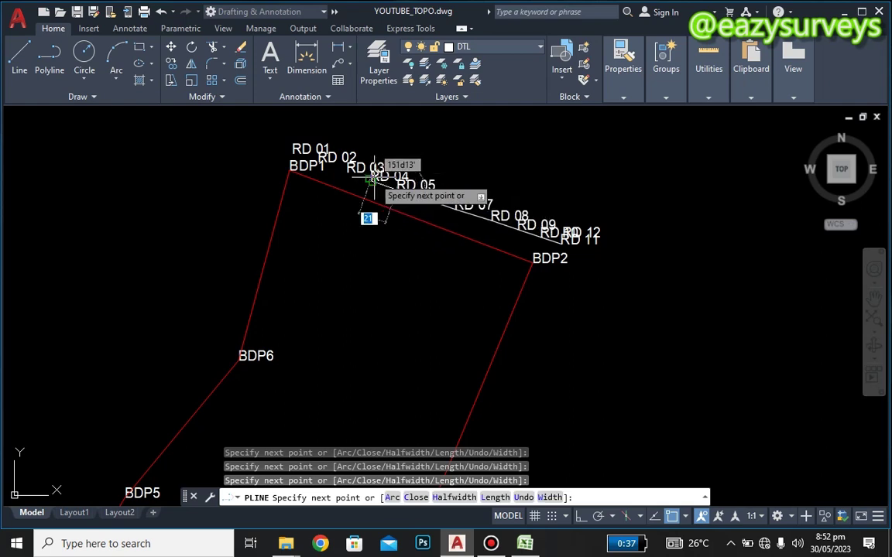
pyautogui.click(373, 178)
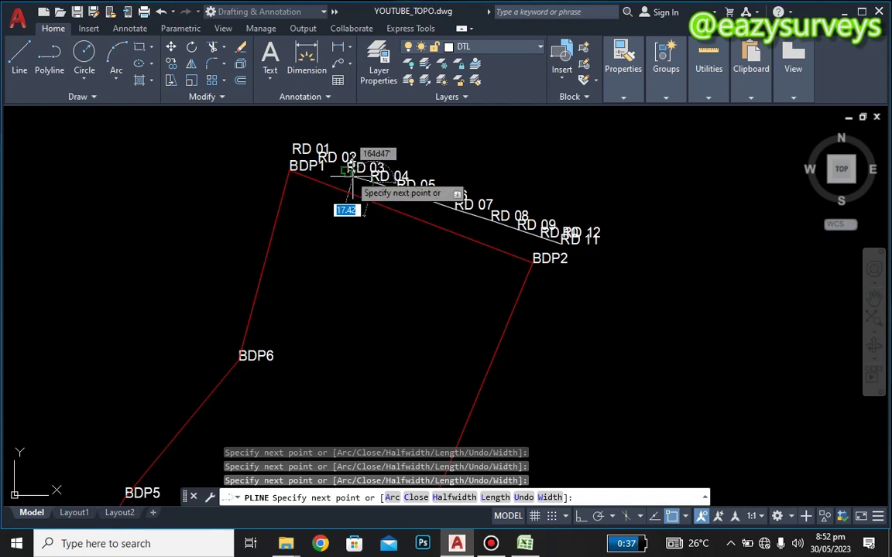
pyautogui.click(344, 169)
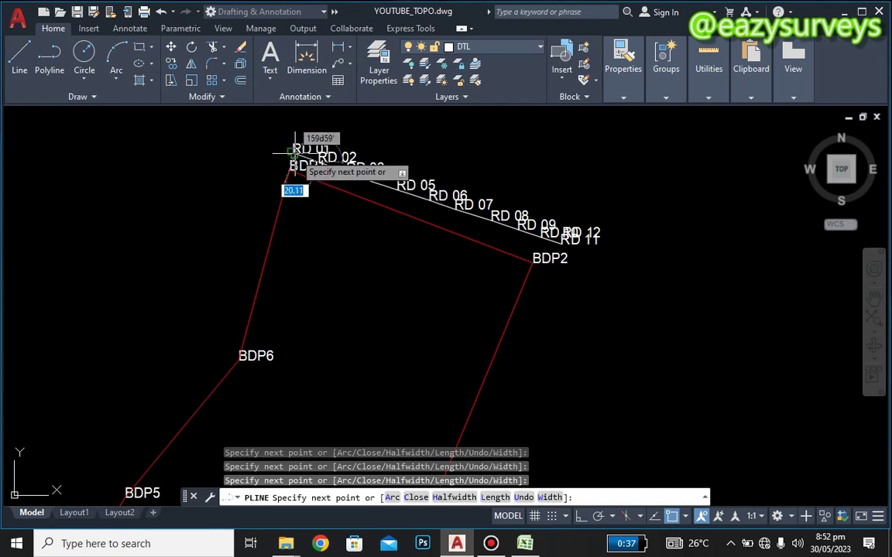
pyautogui.click(294, 153)
pyautogui.press('Return')
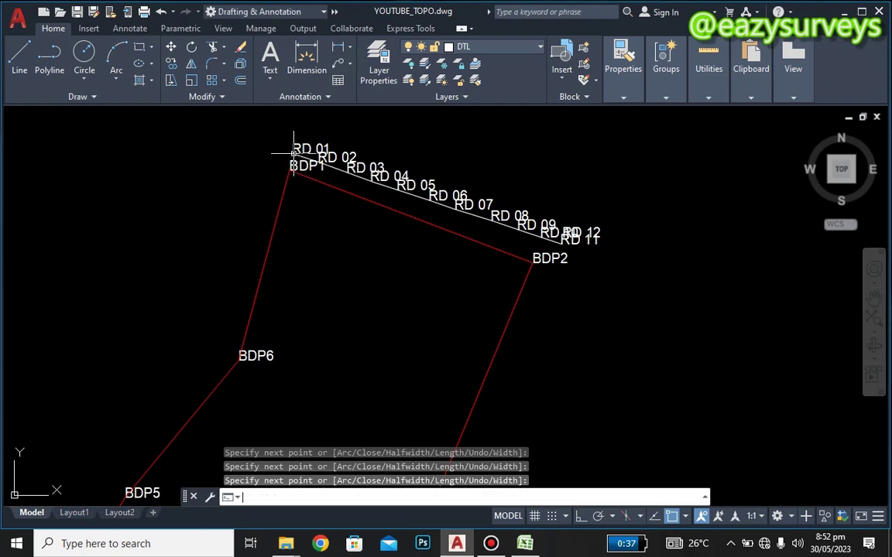
# - Delete the point labels RD 12, RD 11, RD 10, RD 09 and RD 08 along the road line near BDP2
pyautogui.click(561, 241)
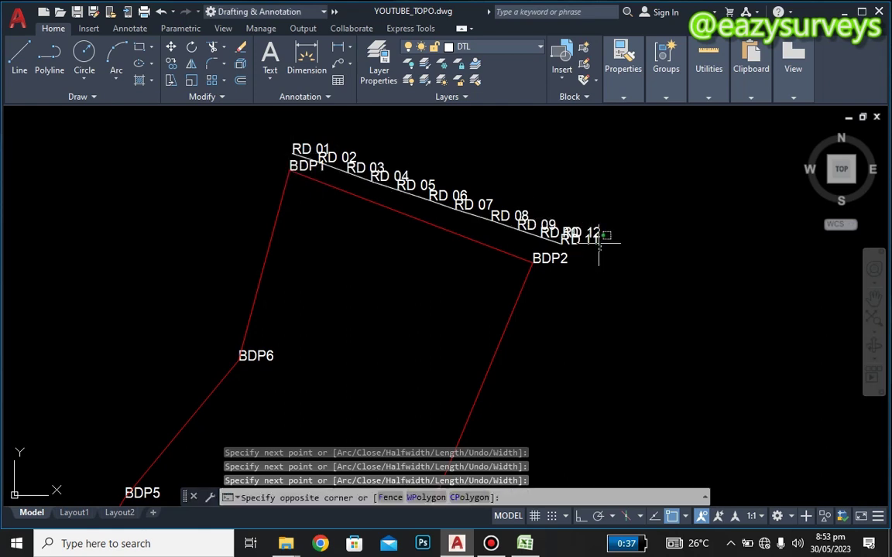
pyautogui.click(580, 218)
pyautogui.press('Delete')
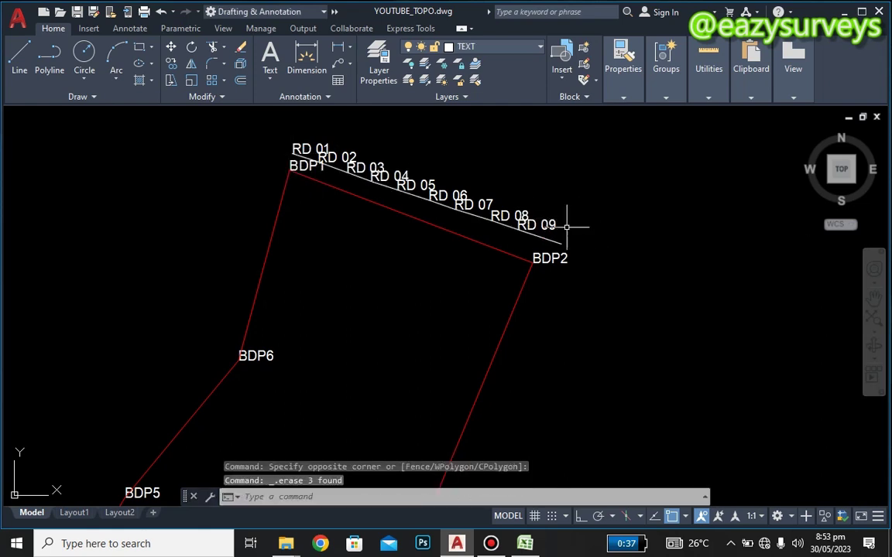
pyautogui.click(551, 223)
pyautogui.click(526, 218)
pyautogui.press('Delete')
pyautogui.click(526, 214)
pyautogui.click(497, 203)
pyautogui.press('Delete')
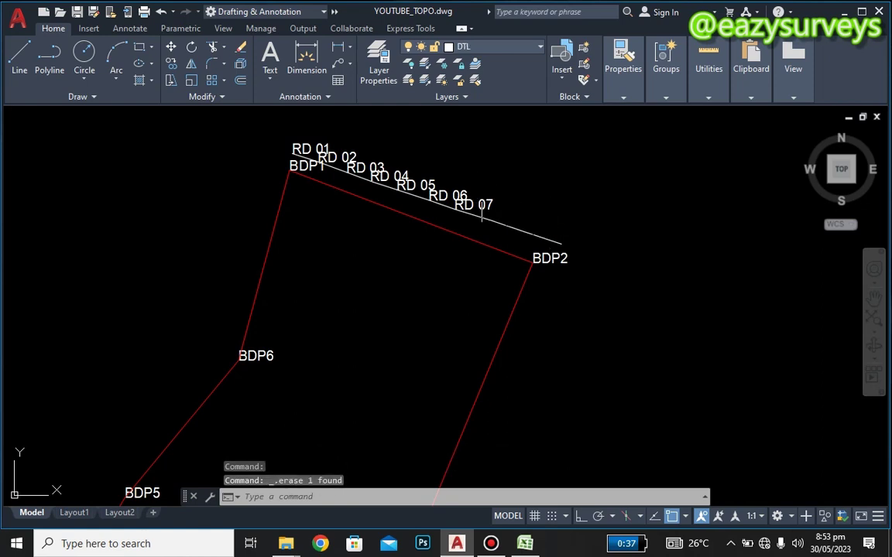
# - Delete the point labels RD 07, RD 06, RD 05 and RD 04 along the middle of the road line
pyautogui.click(476, 204)
pyautogui.press('Delete')
pyautogui.click(449, 195)
pyautogui.press('Delete')
pyautogui.click(422, 186)
pyautogui.press('Delete')
pyautogui.click(388, 176)
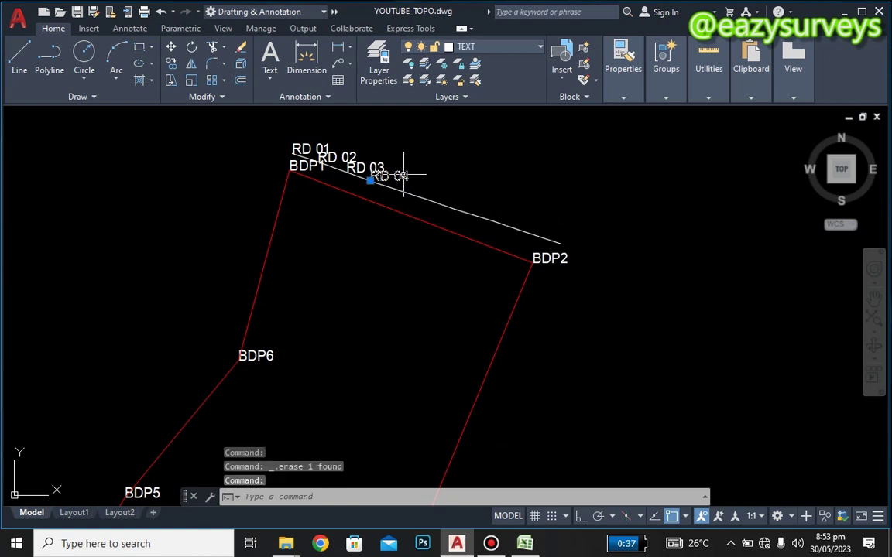
pyautogui.press('Delete')
# - Delete the remaining road point labels RD 03, RD 02 and RD 01 near BDP1
pyautogui.click(364, 168)
pyautogui.press('Delete')
pyautogui.click(362, 169)
pyautogui.click(350, 157)
pyautogui.press('Delete')
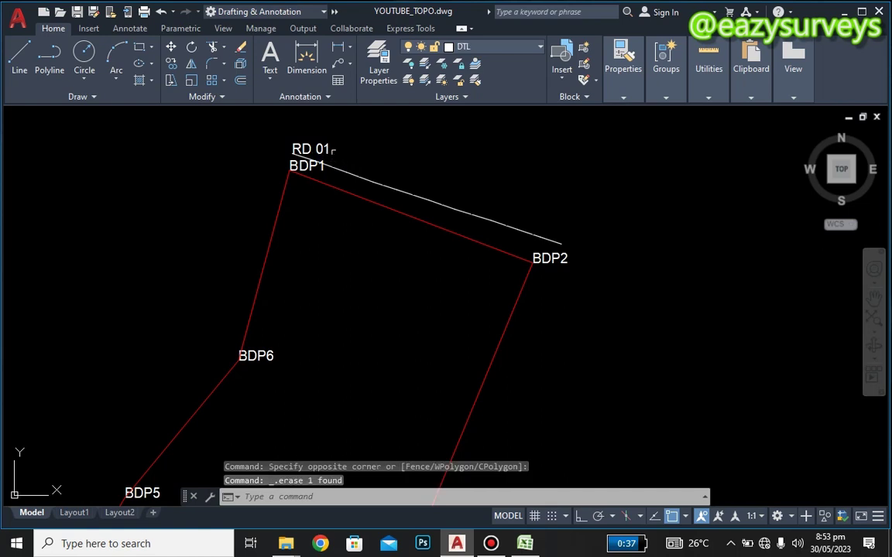
pyautogui.click(310, 149)
pyautogui.press('Delete')
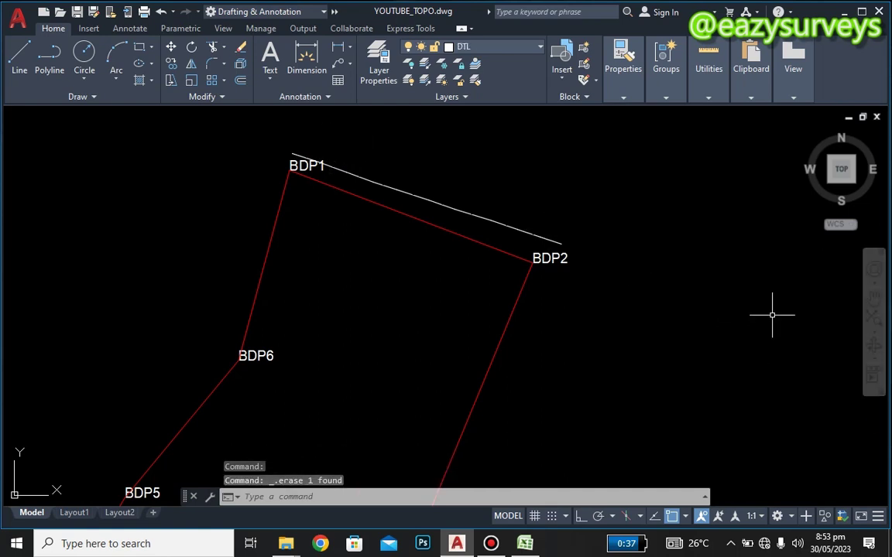
pyautogui.click(872, 316)
pyautogui.moveTo(565, 276); pyautogui.dragTo(559, 322, button='middle')
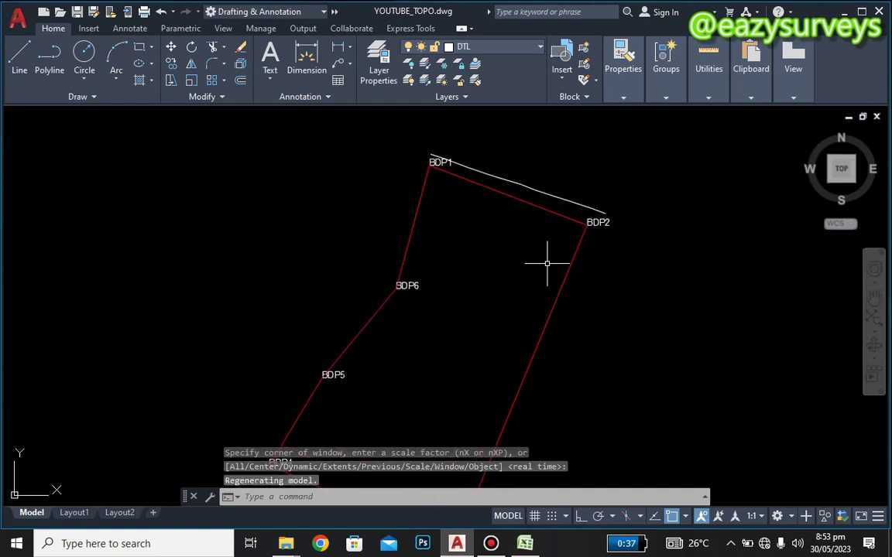
pyautogui.scroll(2, 520, 174)
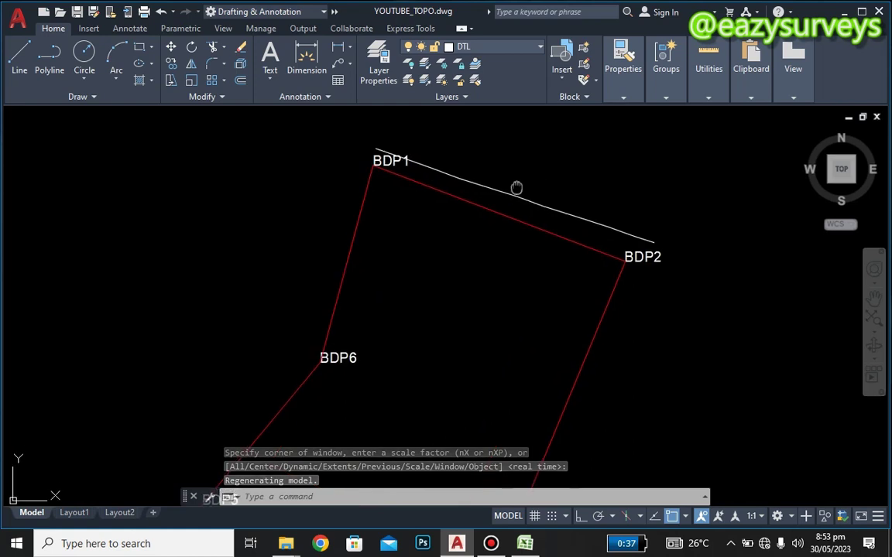
pyautogui.moveTo(517, 188); pyautogui.dragTo(498, 243, button='middle')
pyautogui.moveTo(497, 246)
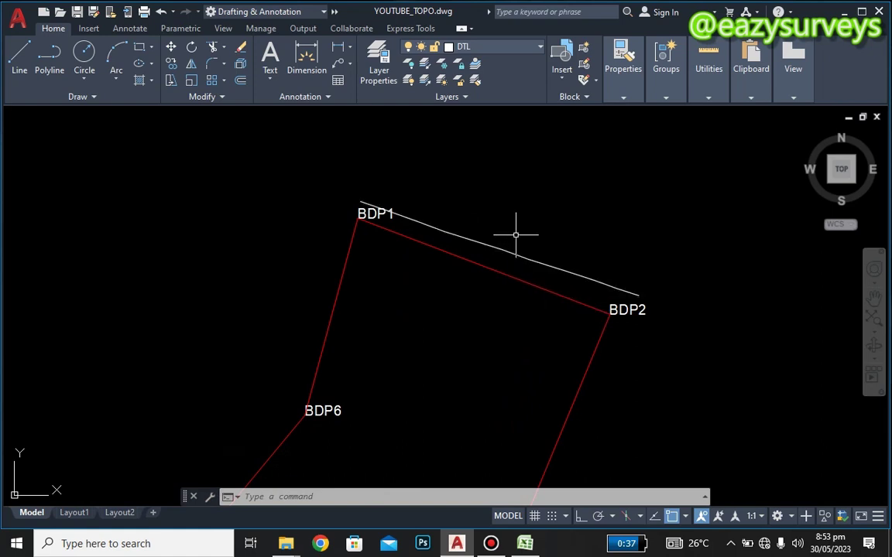
pyautogui.write('OF')
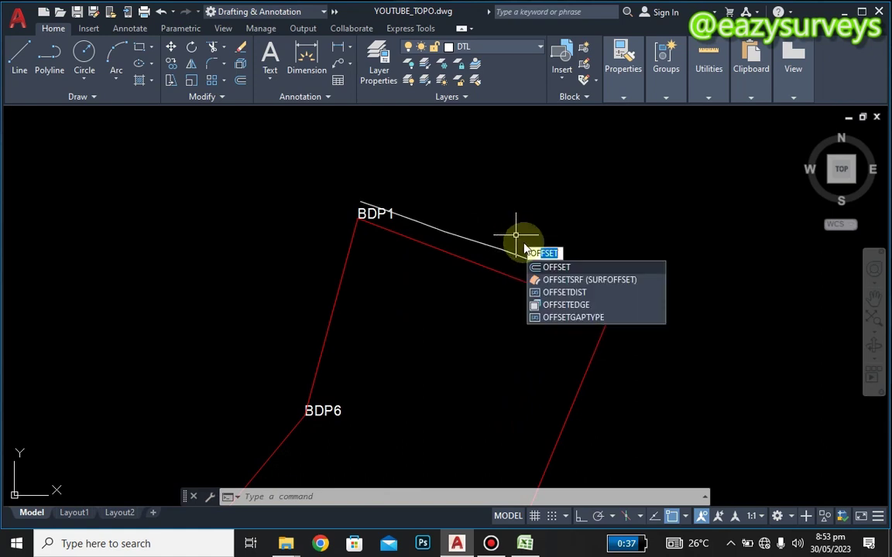
pyautogui.press('Return')
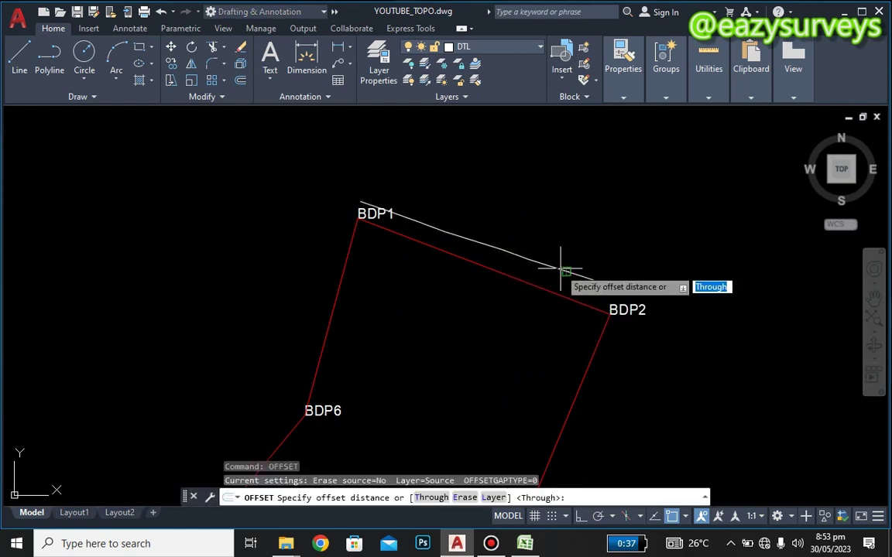
pyautogui.click(501, 249)
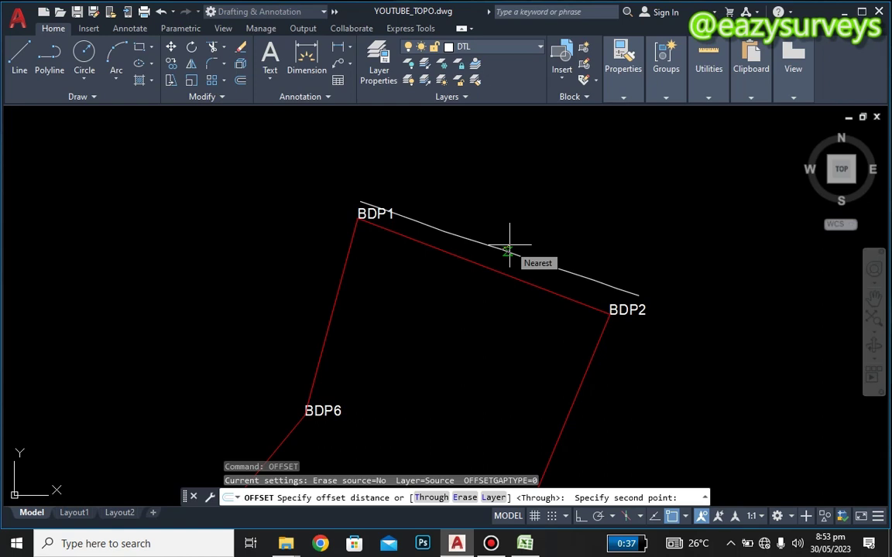
pyautogui.write('8')
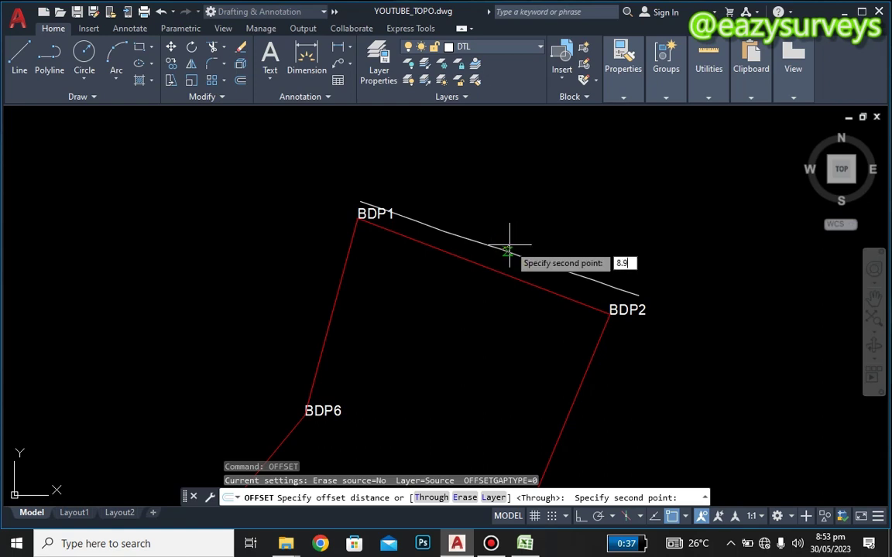
pyautogui.write('.9')
pyautogui.press('Return')
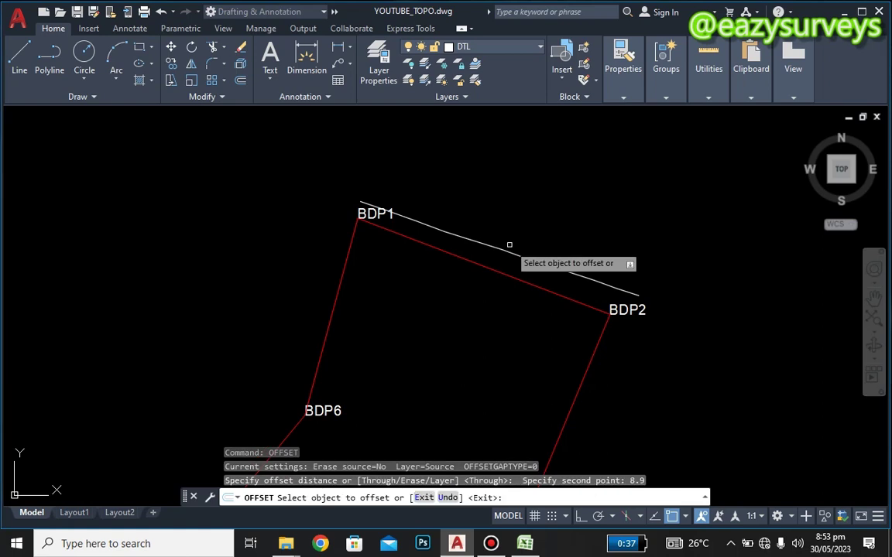
pyautogui.click(505, 247)
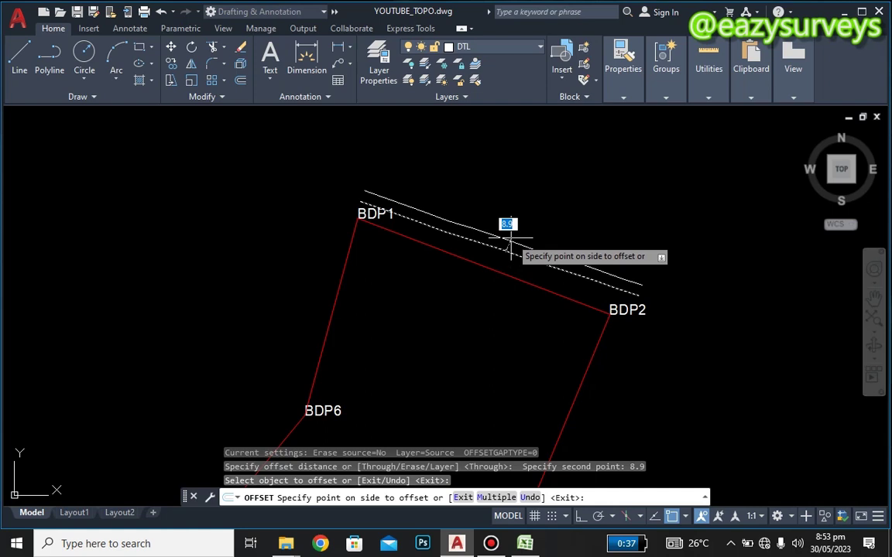
pyautogui.press('Return')
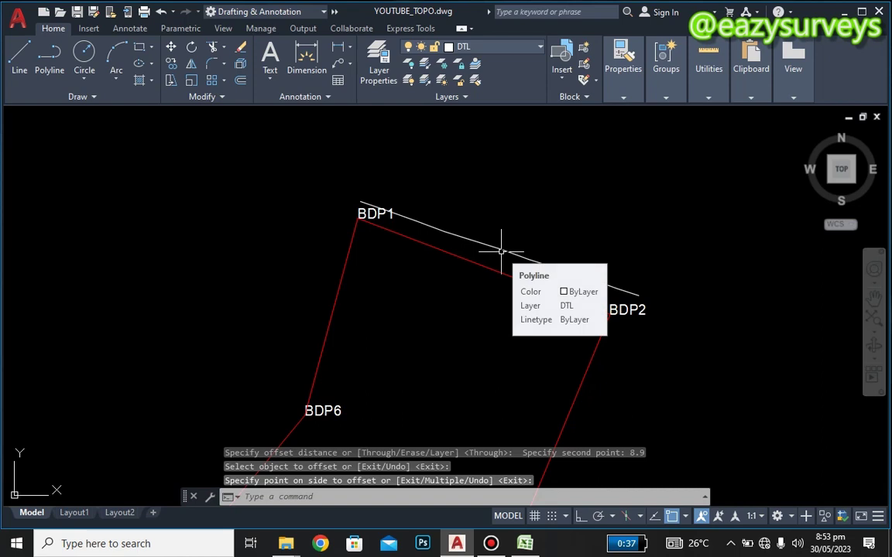
# - Offset the road polyline by 8.9 on the side away from the boundary to form the second road edge
pyautogui.press('Return')
pyautogui.click(505, 240)
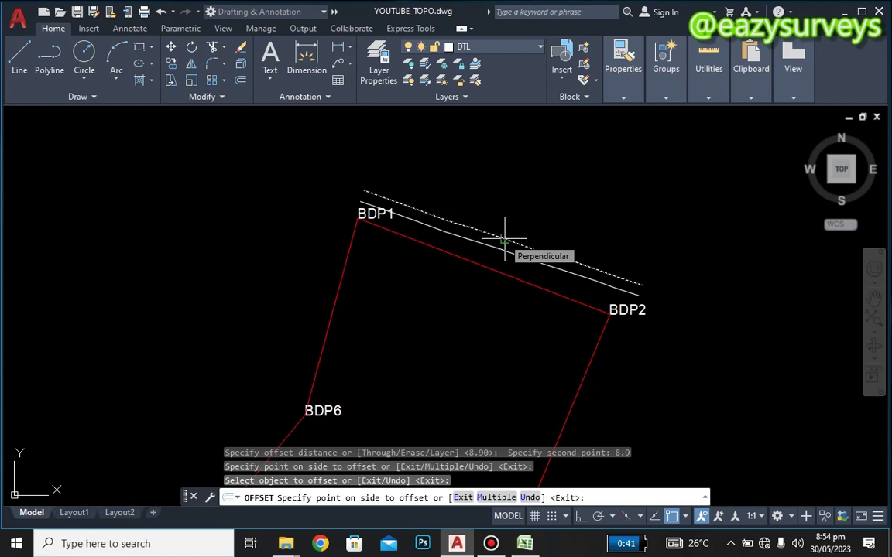
pyautogui.press('Escape')
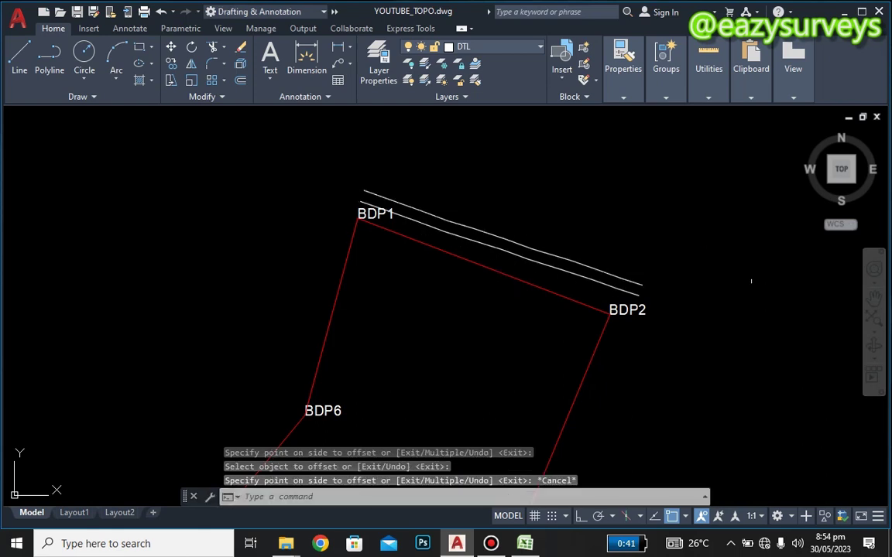
# - Turn on object snap tracking and measure the distance of the boundary line from BDP1 to BDP2
pyautogui.click(873, 318)
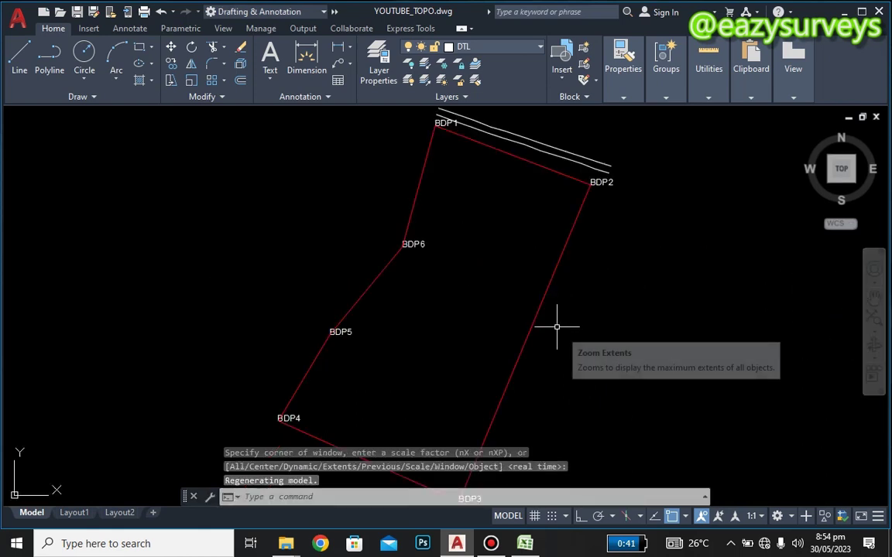
pyautogui.moveTo(558, 325); pyautogui.dragTo(559, 312, button='middle')
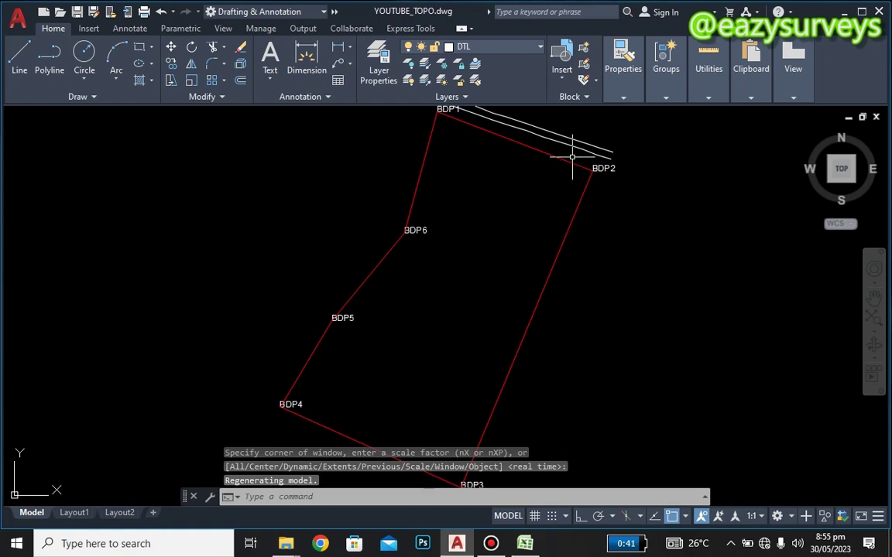
pyautogui.moveTo(528, 194); pyautogui.dragTo(530, 242, button='middle')
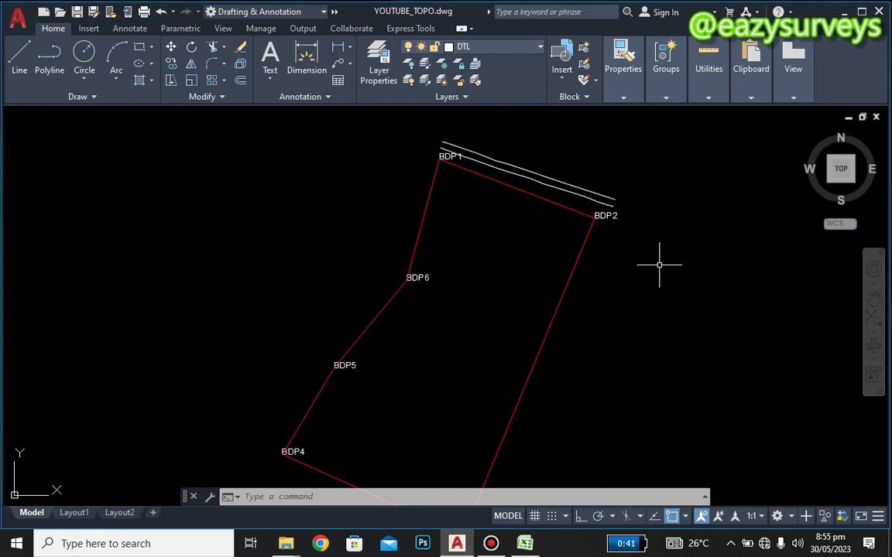
pyautogui.press('F11')
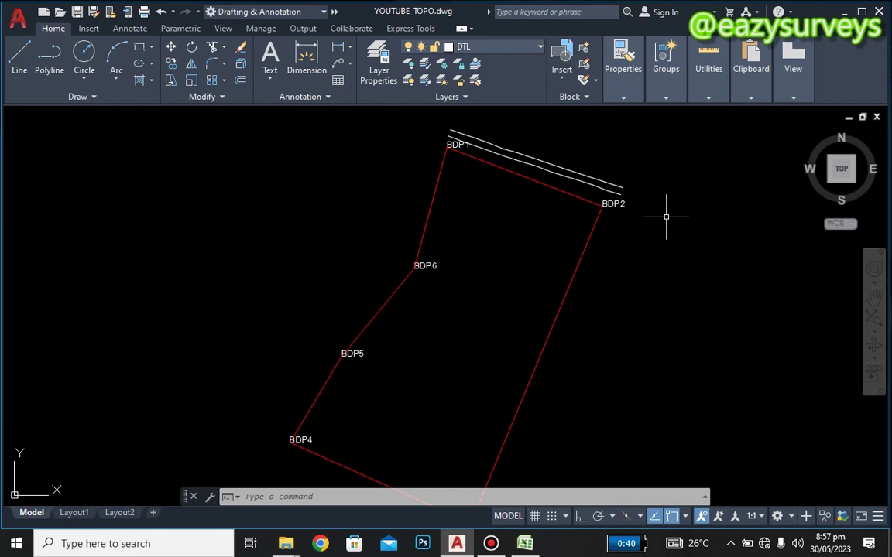
pyautogui.click(706, 92)
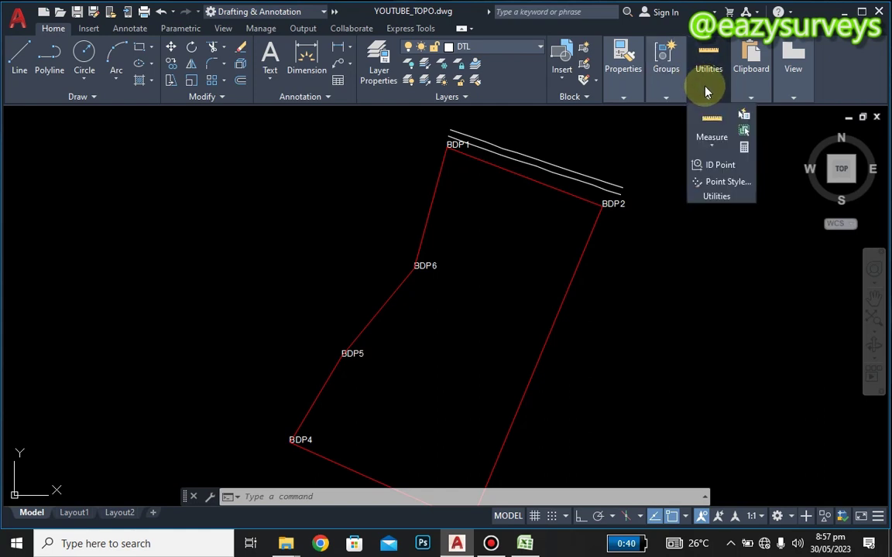
pyautogui.click(711, 140)
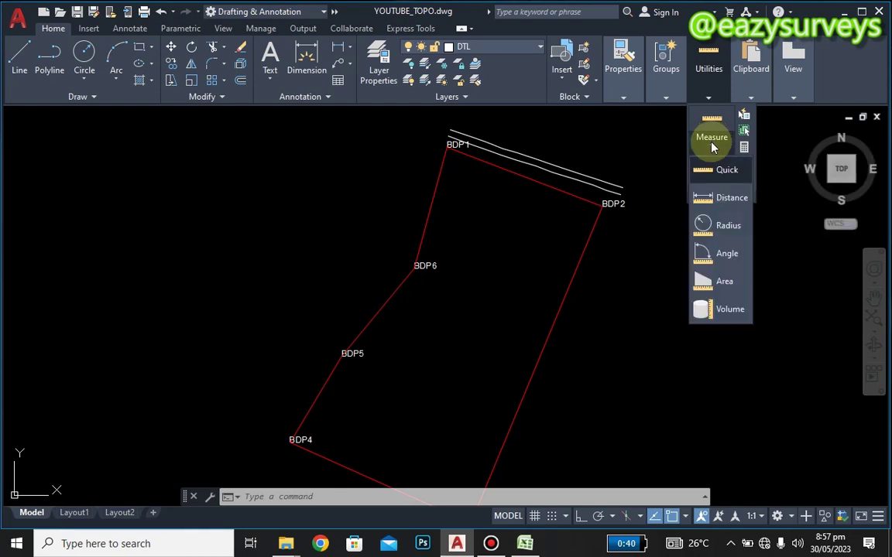
pyautogui.click(718, 199)
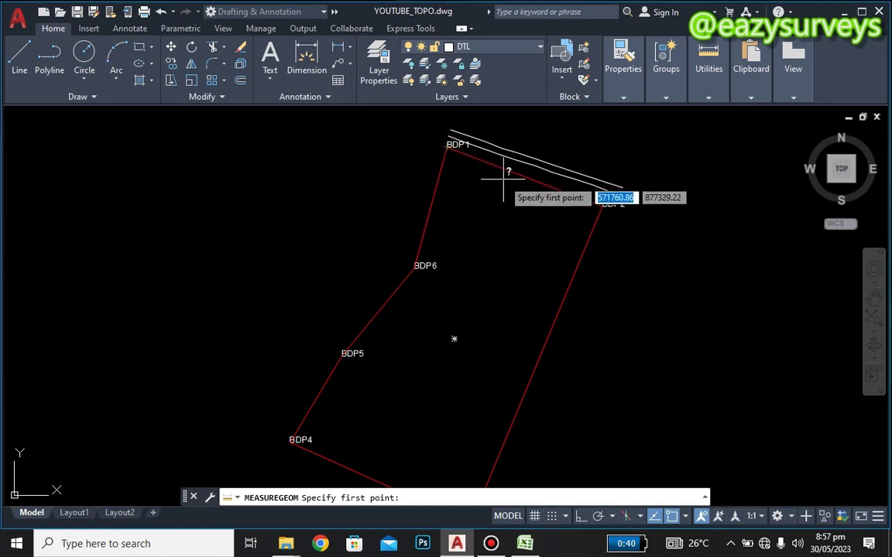
pyautogui.click(446, 146)
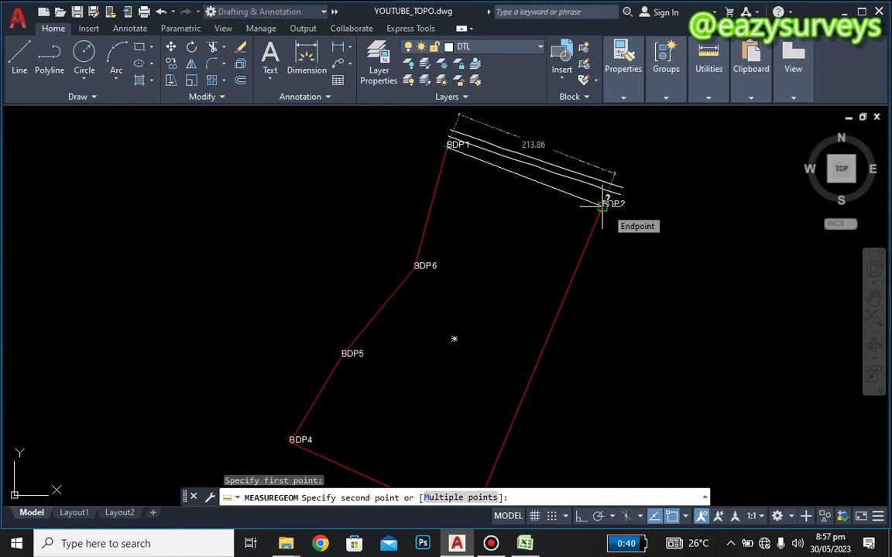
pyautogui.click(602, 205)
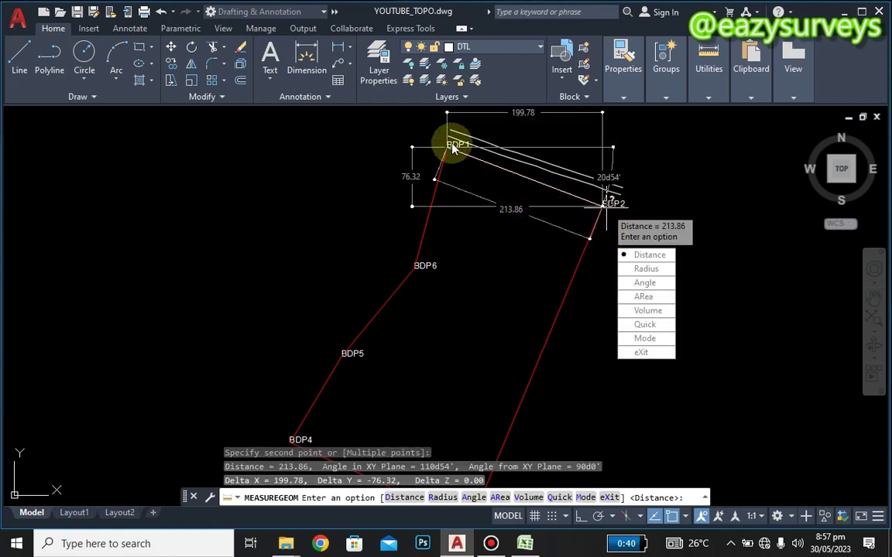
# - Copy the distance and XY-plane angle of the BDP1–BDP2 line from the command history and end the measurement
pyautogui.click(704, 498)
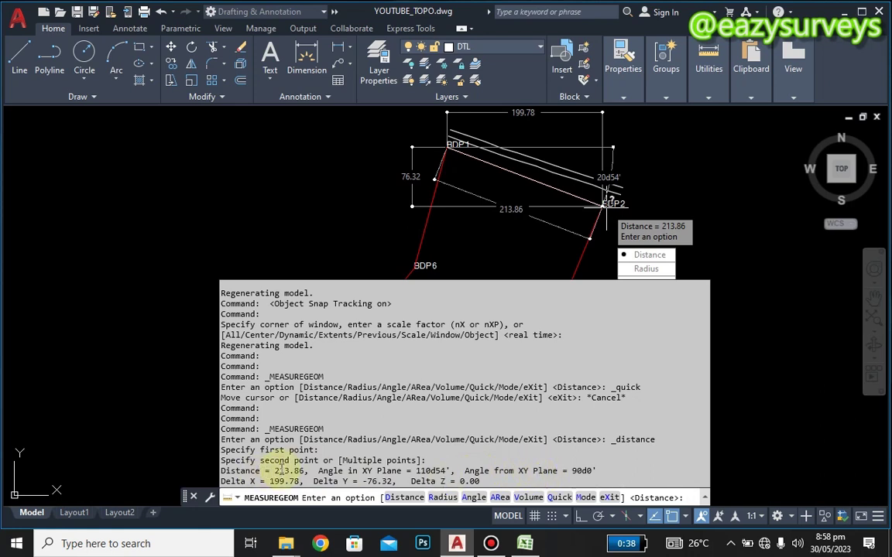
pyautogui.moveTo(280, 471); pyautogui.dragTo(447, 471)
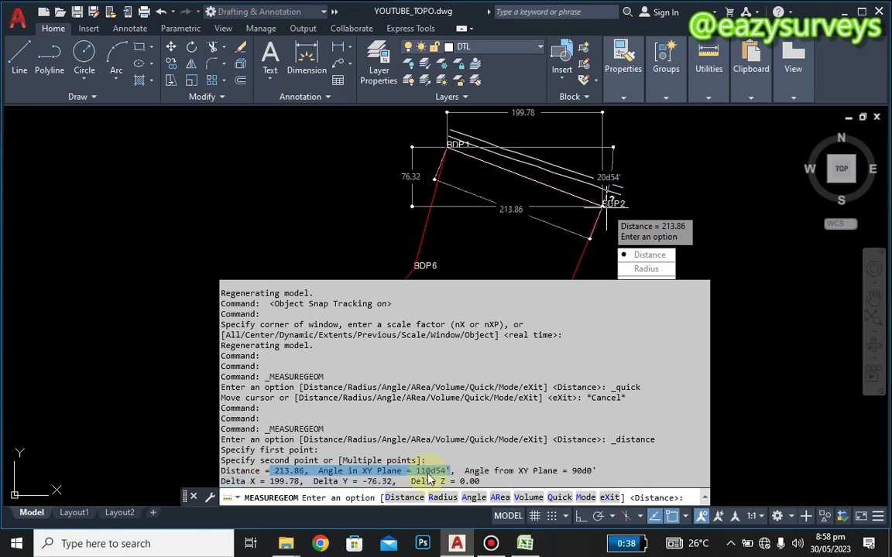
pyautogui.rightClick(429, 475)
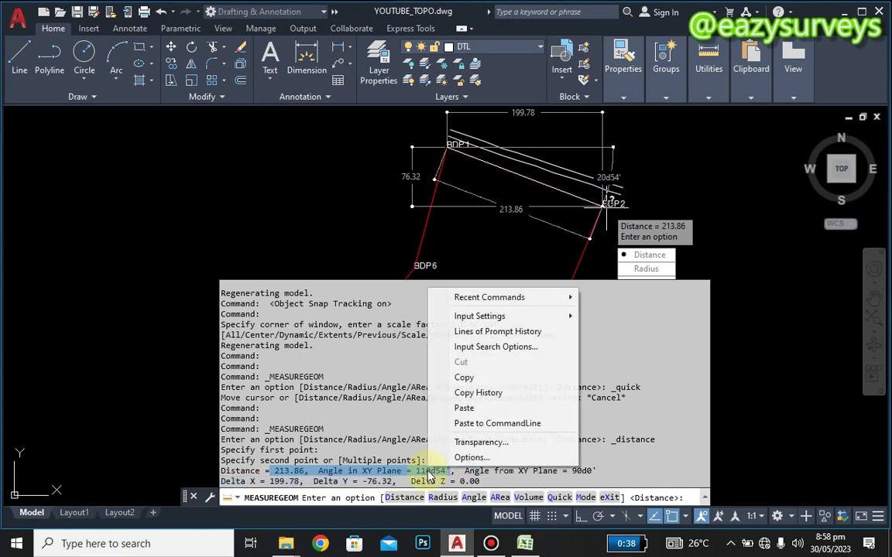
pyautogui.click(464, 377)
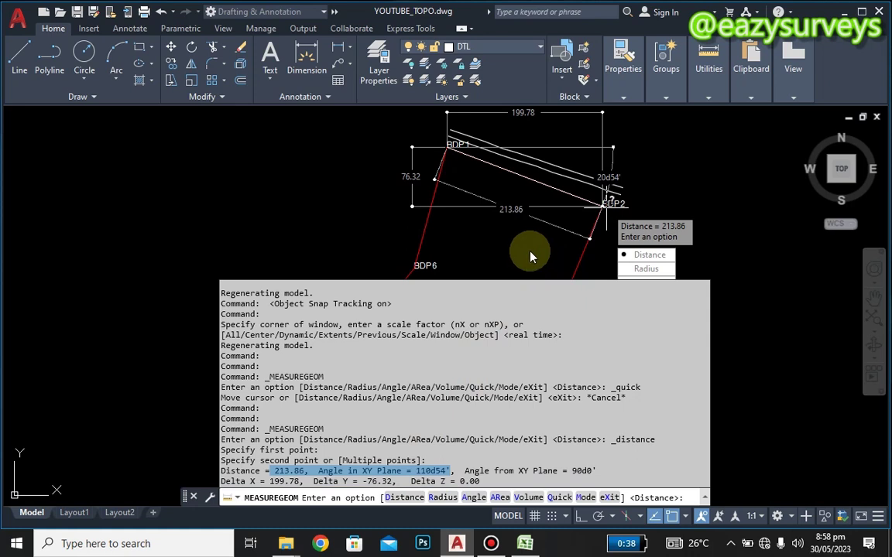
pyautogui.press('Escape')
pyautogui.press('Escape')
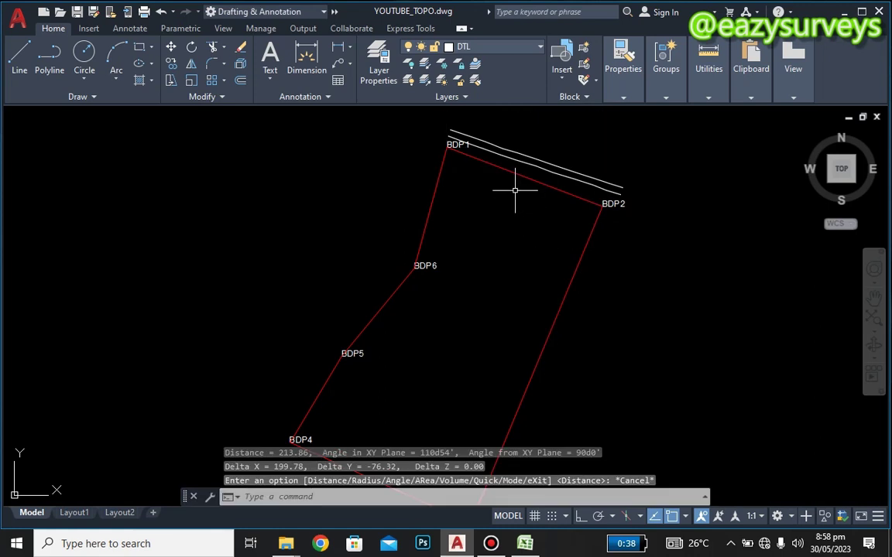
# - Make TEXT the current layer and close the layer manager
pyautogui.moveTo(509, 237)
pyautogui.mouseDown(button='middle')
pyautogui.moveTo(499, 268)
pyautogui.moveTo(479, 279)
pyautogui.mouseUp(button='middle')
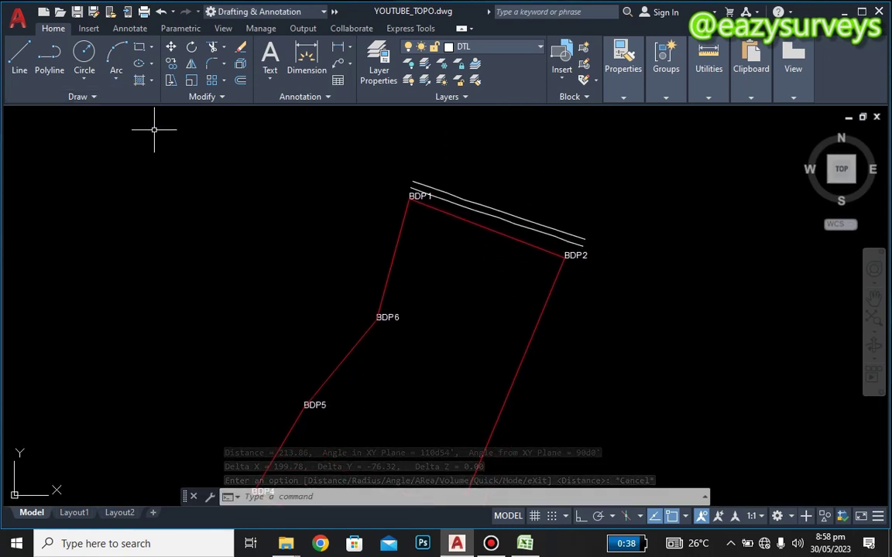
pyautogui.click(379, 68)
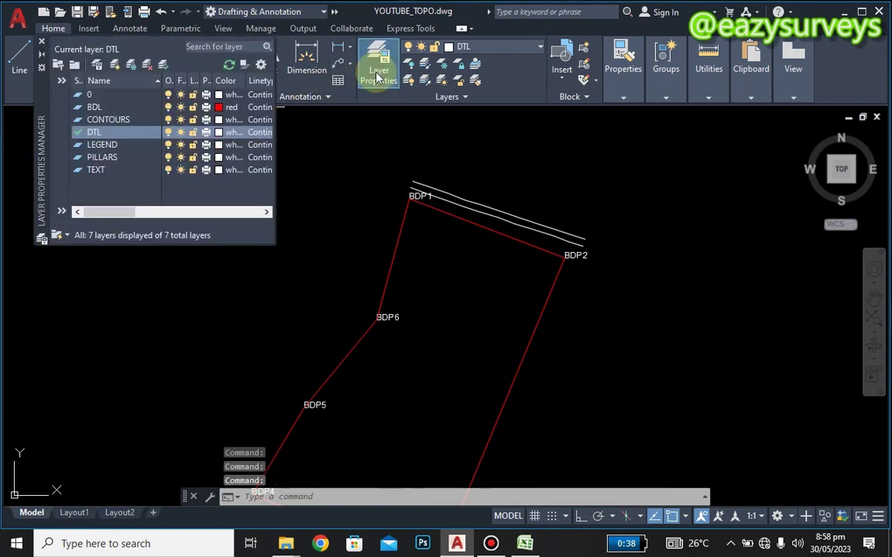
pyautogui.click(98, 171)
pyautogui.rightClick(95, 171)
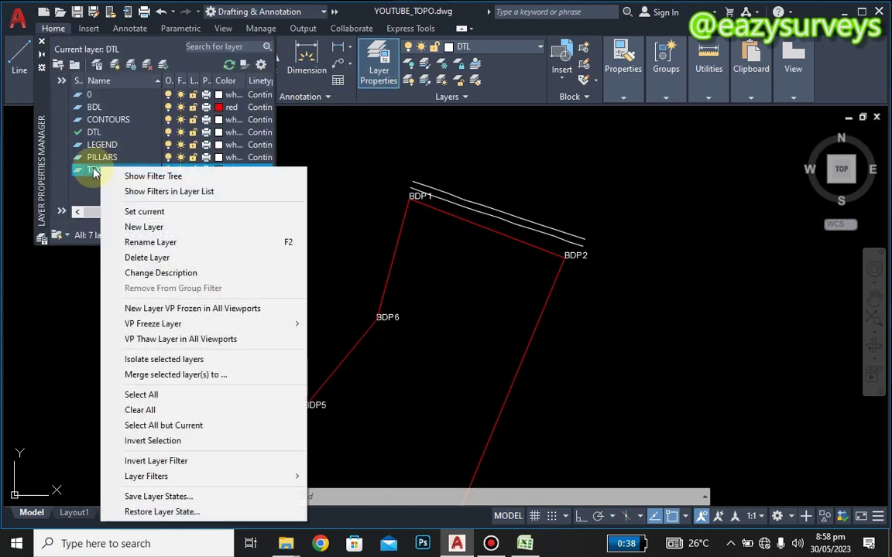
pyautogui.click(134, 214)
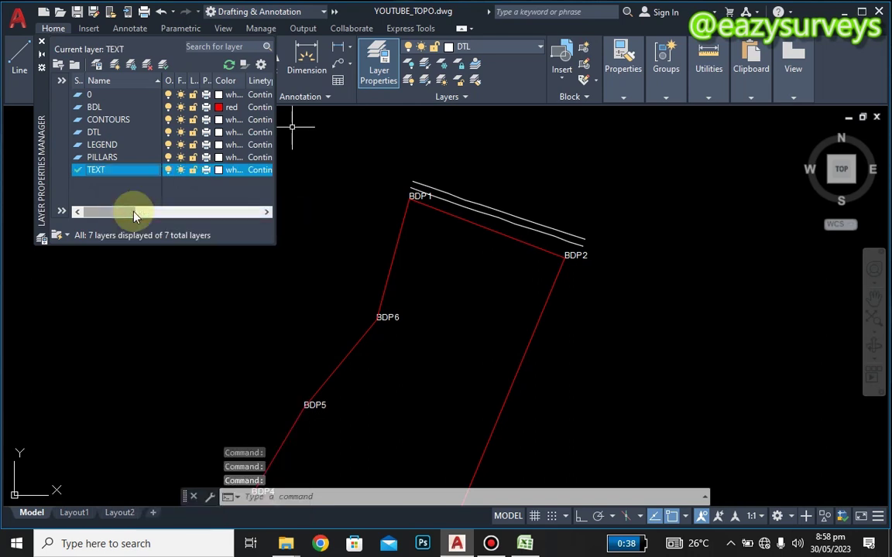
pyautogui.click(42, 42)
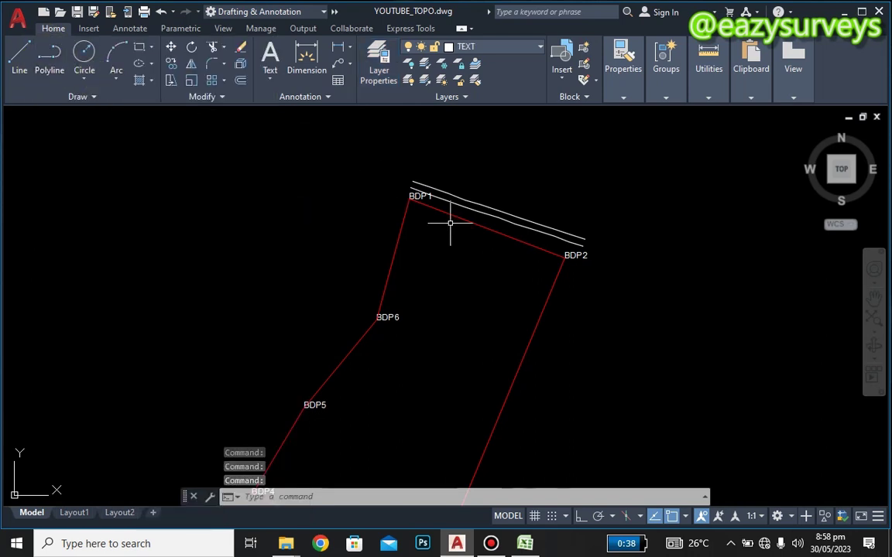
# - Paste the copied distance and angle as text just above the road lines between BDP1 and BDP2
pyautogui.moveTo(452, 220); pyautogui.dragTo(449, 221, button='middle')
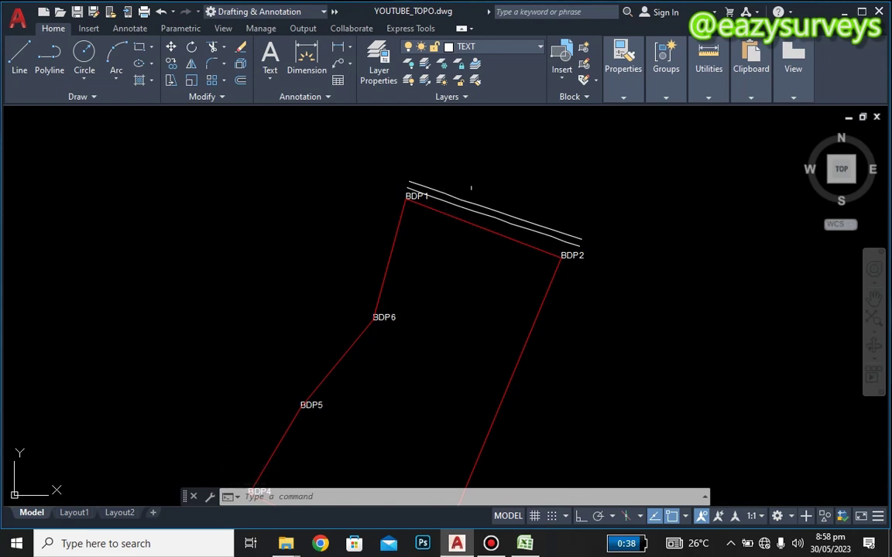
pyautogui.hotkey('ctrl', 'v')
pyautogui.click(475, 195)
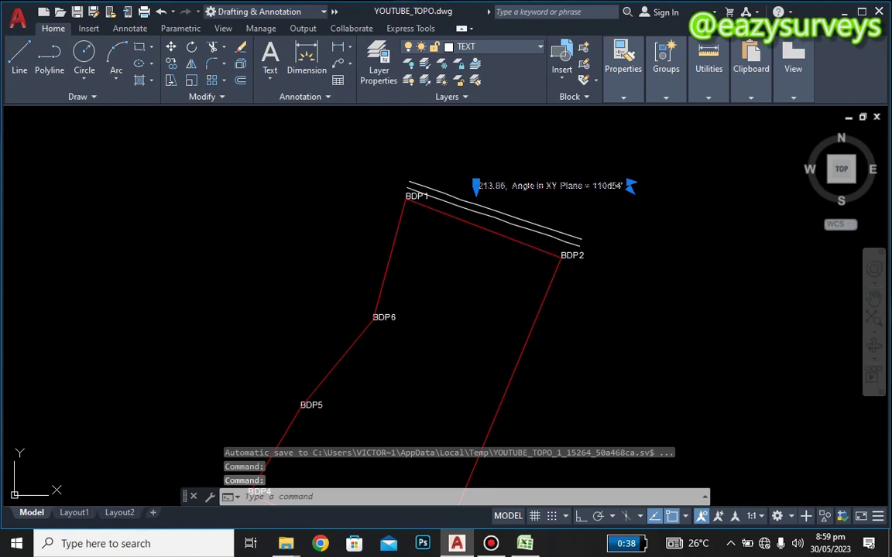
# - Edit the pasted label, replacing the comma and "Angle in XY Plane =" wording after the distance with "m"
pyautogui.doubleClick(619, 185)
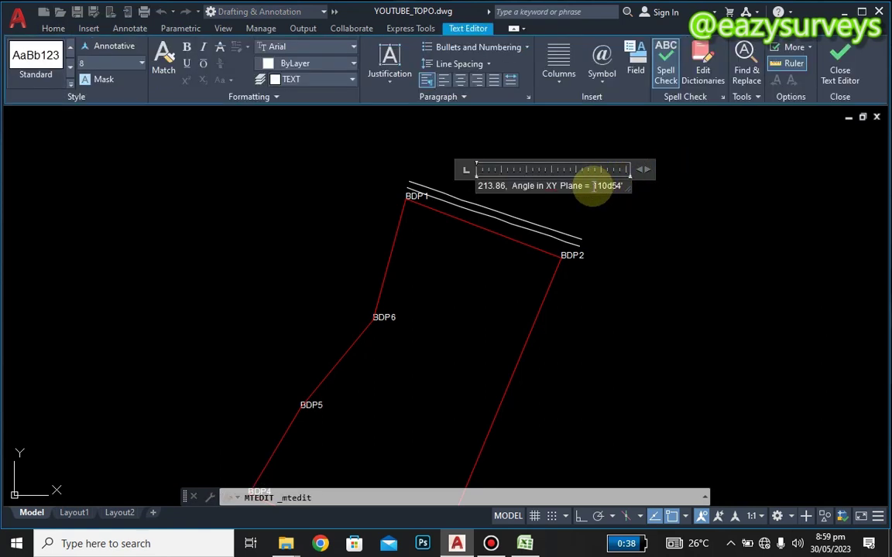
pyautogui.moveTo(562, 191); pyautogui.dragTo(505, 187)
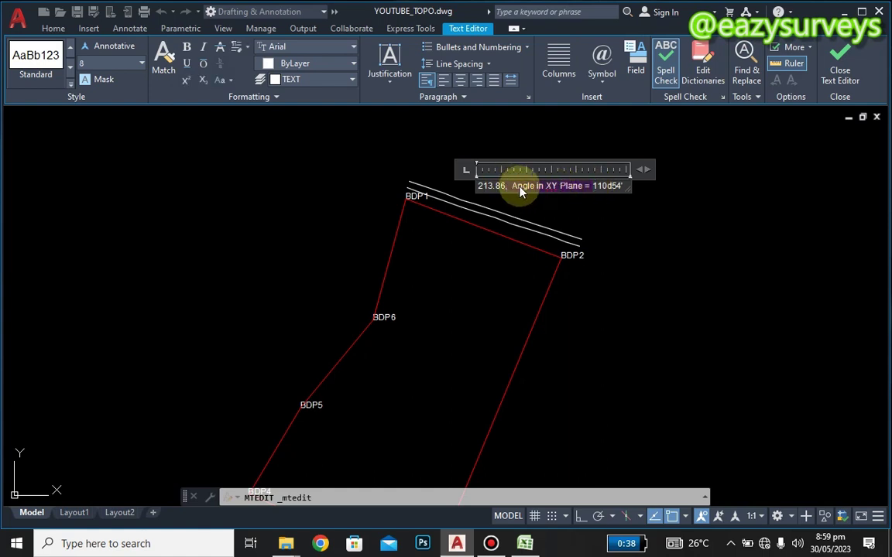
pyautogui.write('M')
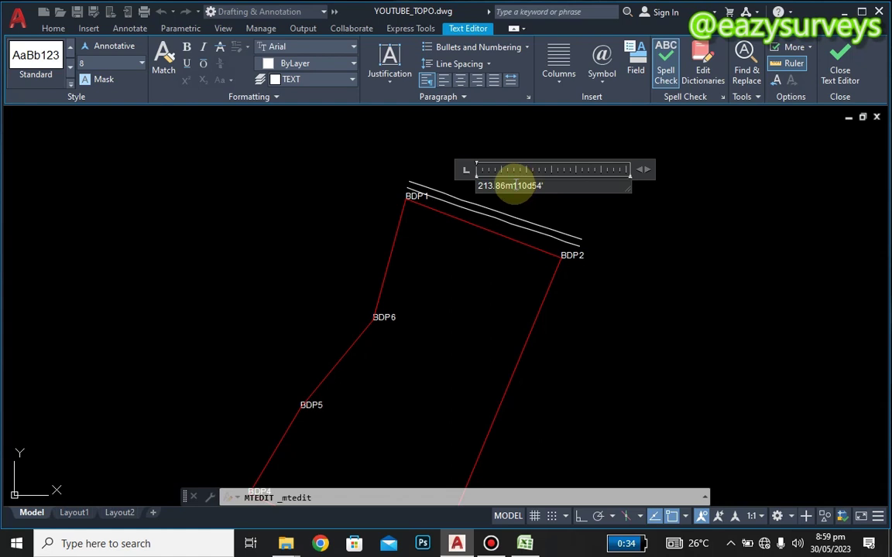
# - Move the bearing 110d54' onto its own line above 213.86m and replace its "d" with the degree symbol
pyautogui.moveTo(514, 183); pyautogui.dragTo(546, 185)
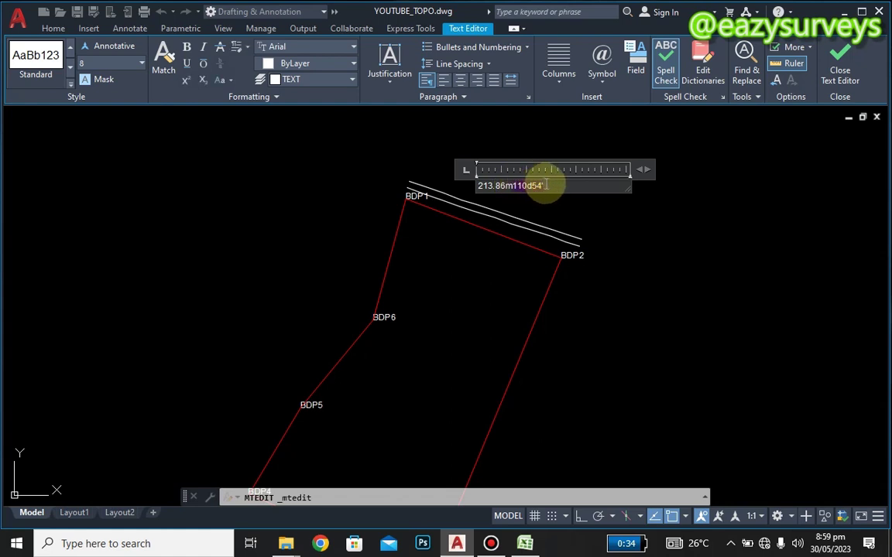
pyautogui.rightClick(529, 191)
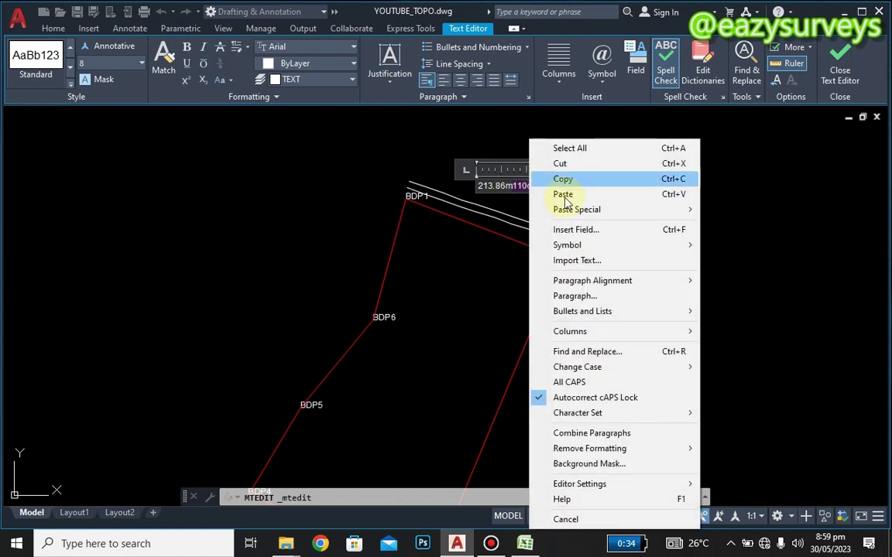
pyautogui.click(566, 165)
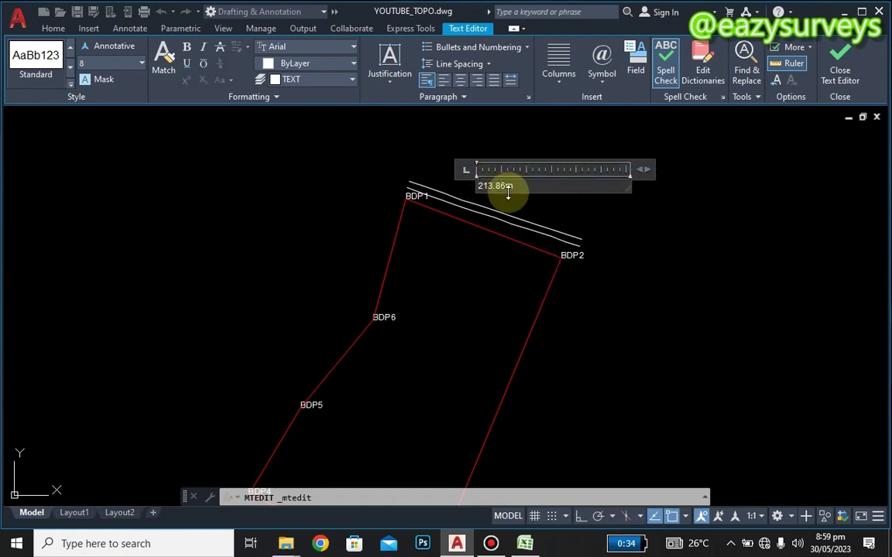
pyautogui.write("110d54'")
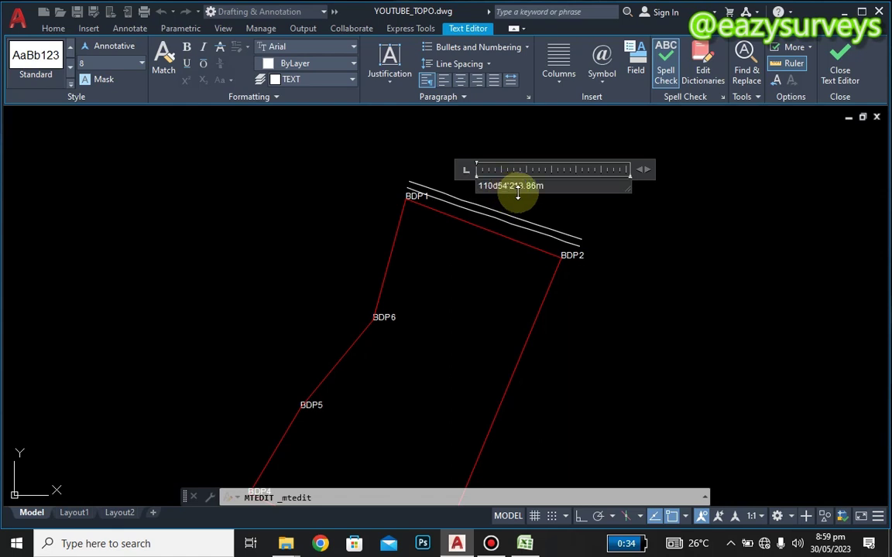
pyautogui.press('Return')
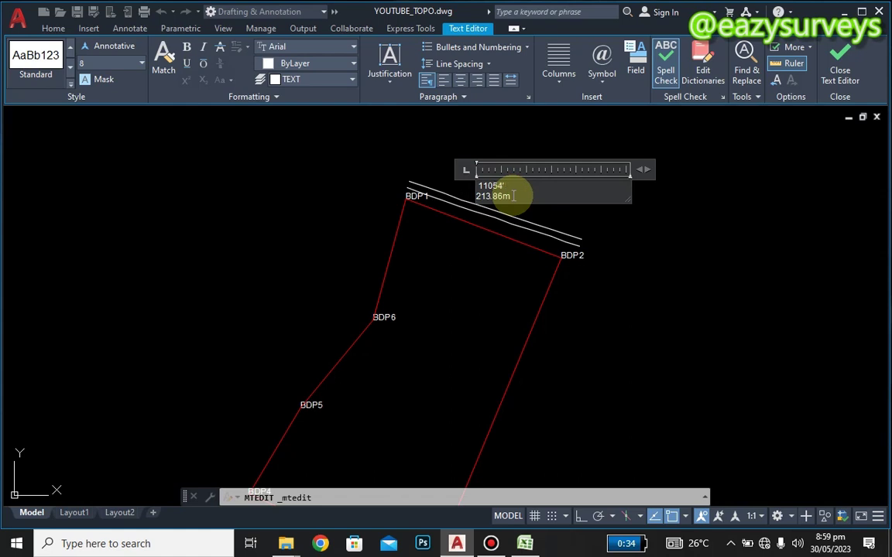
pyautogui.click(607, 80)
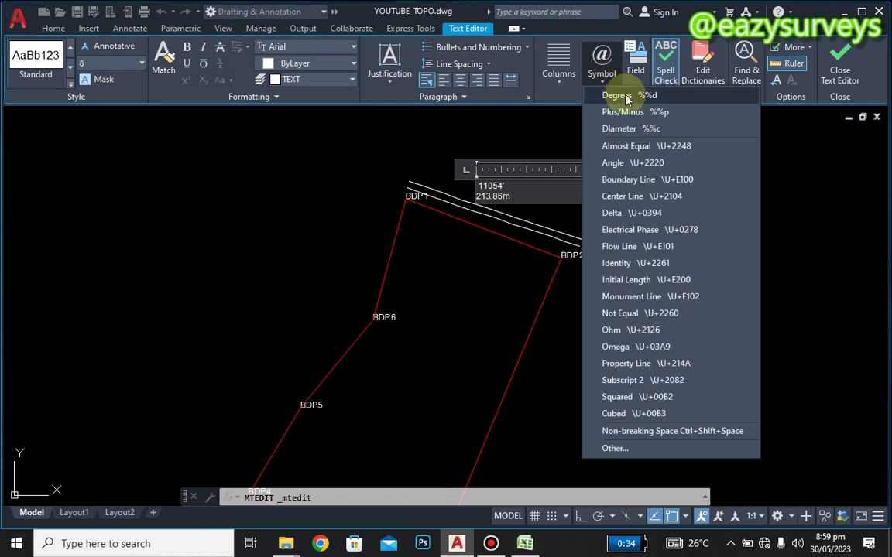
pyautogui.click(623, 96)
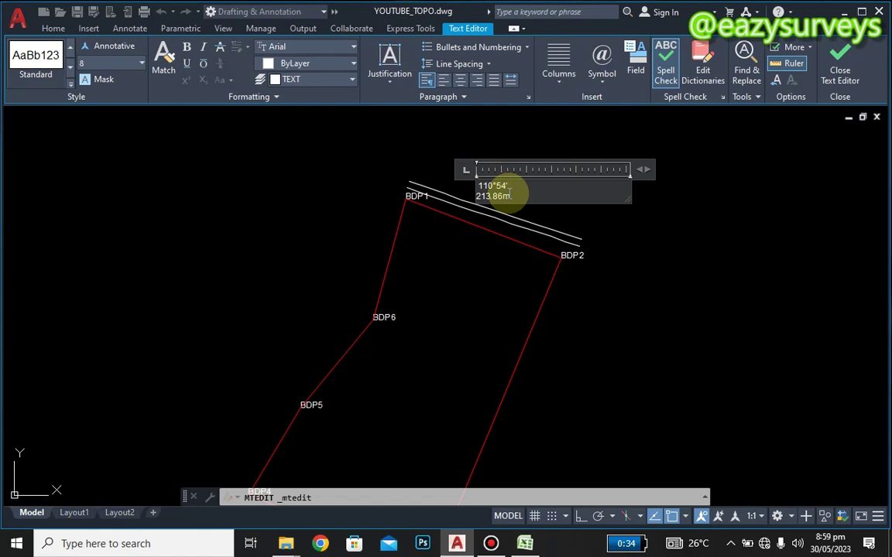
# - Centre both lines of the label and insert a tab gap between 110° and 54'
pyautogui.hotkey('ctrl', 'a')
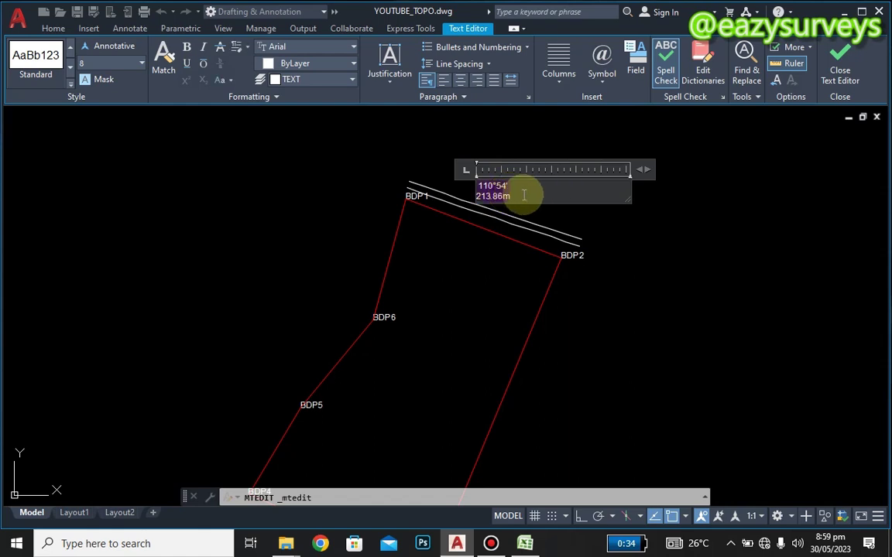
pyautogui.click(462, 81)
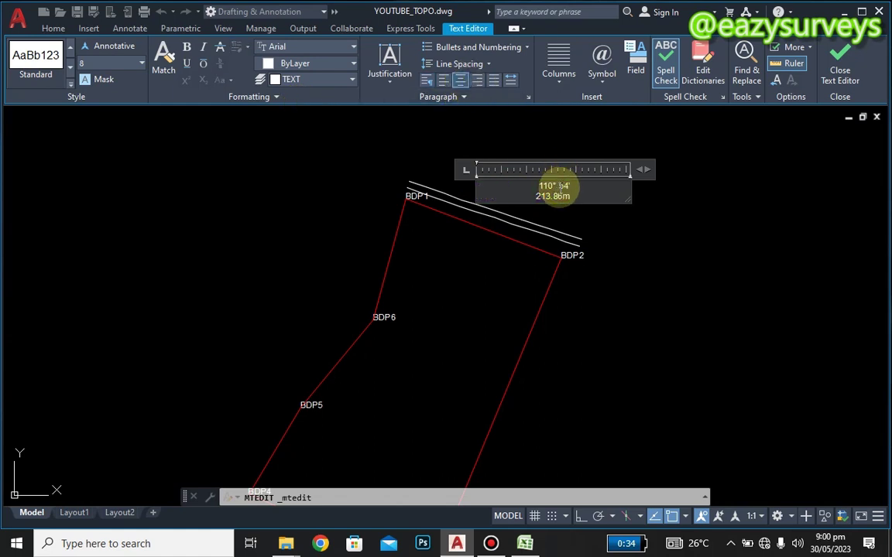
pyautogui.press('Tab')
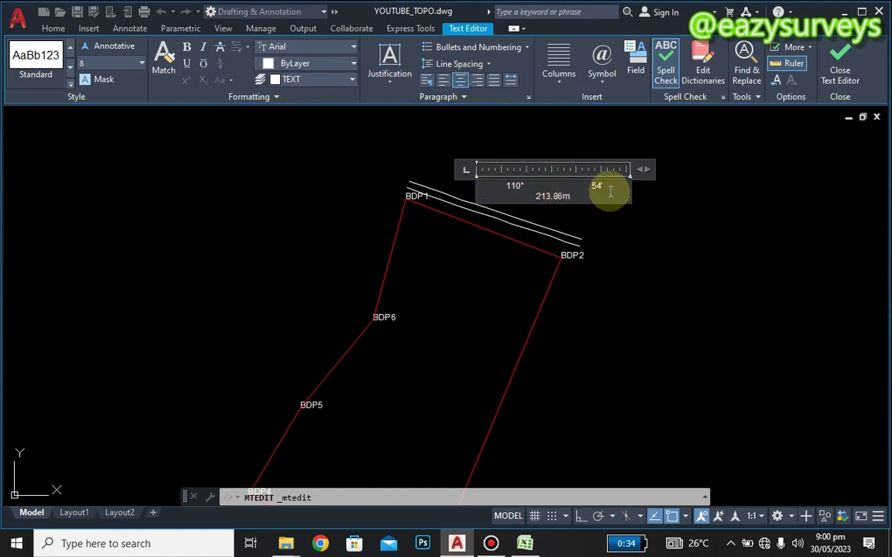
# - Format the bearing and distance text as red and bold, keeping the Arial font, and finish editing the label
pyautogui.moveTo(606, 189); pyautogui.dragTo(491, 189)
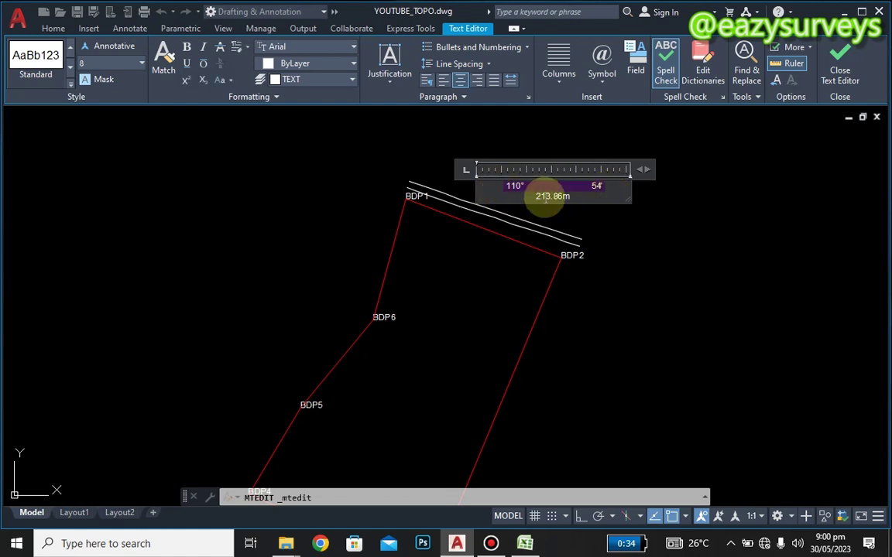
pyautogui.click(297, 65)
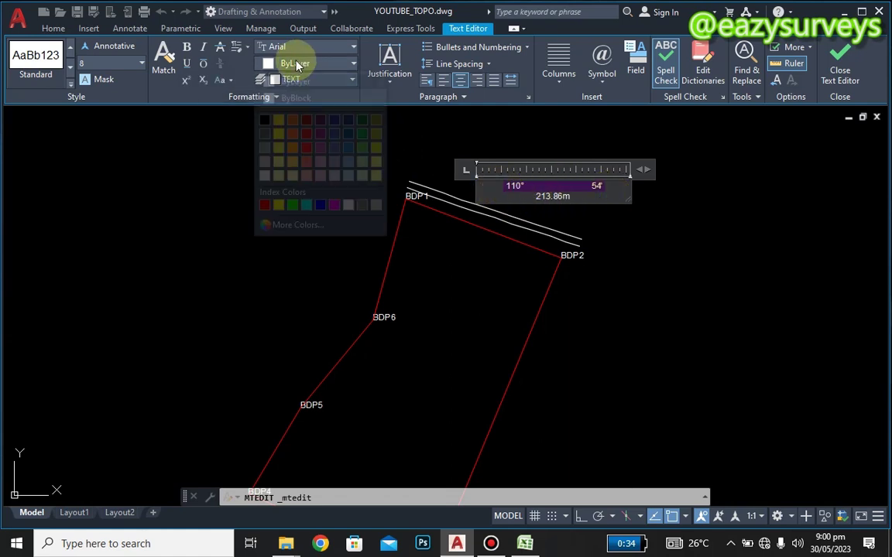
pyautogui.click(264, 206)
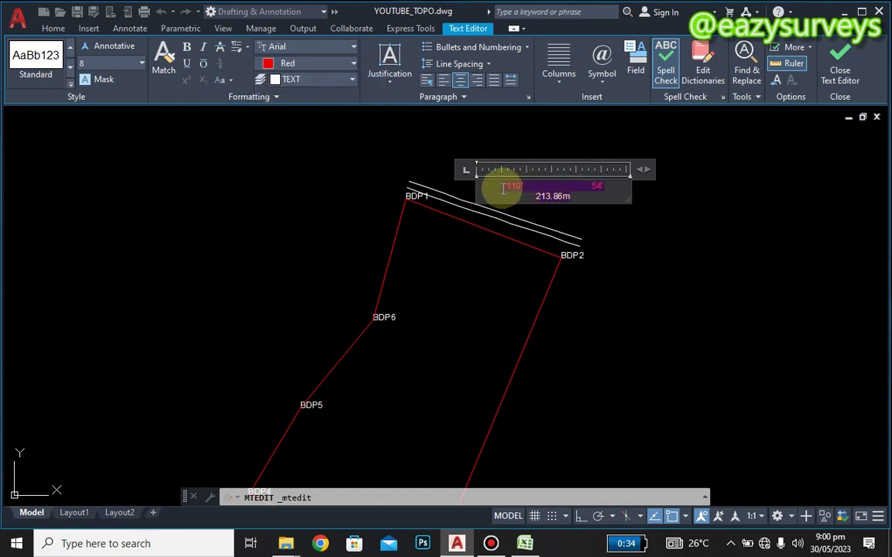
pyautogui.click(288, 63)
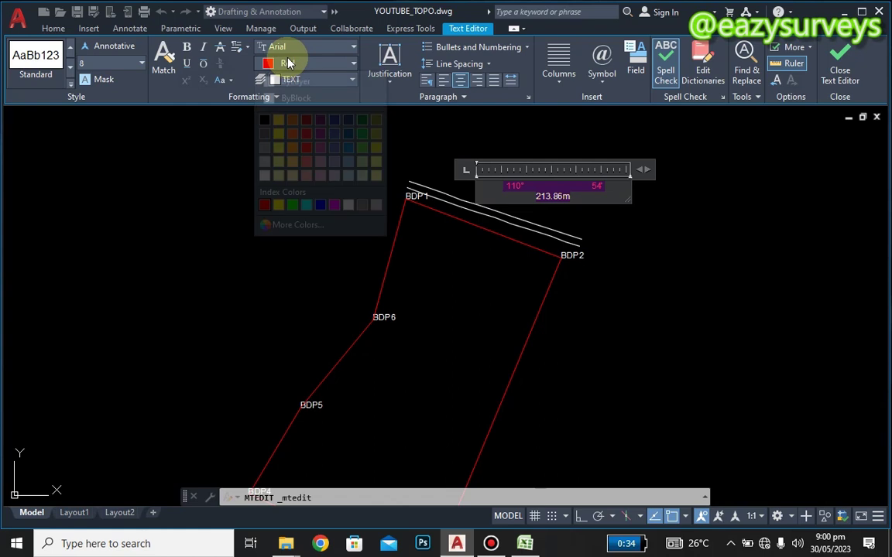
pyautogui.click(265, 206)
pyautogui.moveTo(526, 193); pyautogui.dragTo(577, 198)
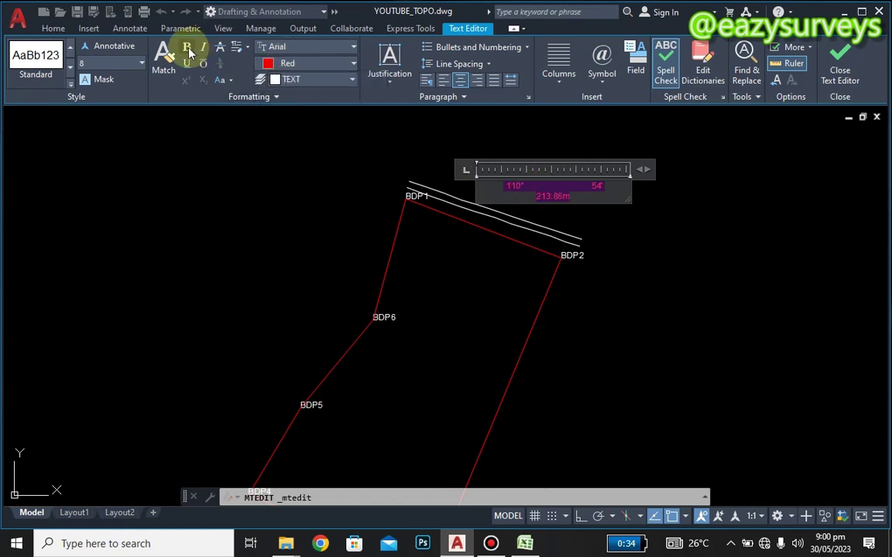
pyautogui.click(187, 48)
pyautogui.click(342, 46)
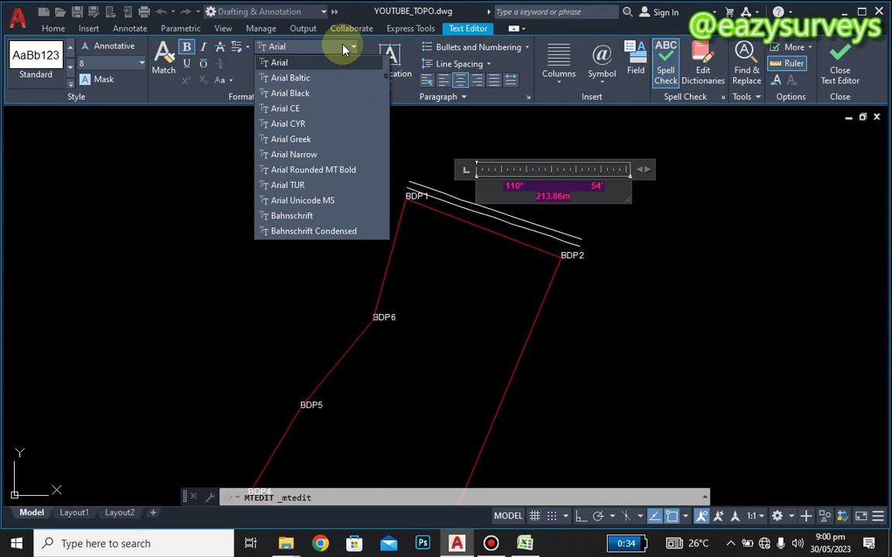
pyautogui.click(345, 49)
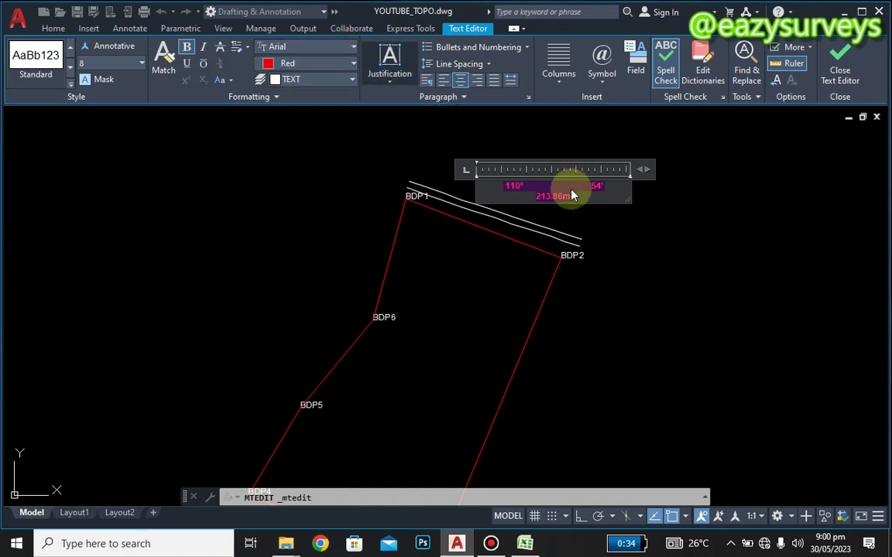
pyautogui.click(647, 225)
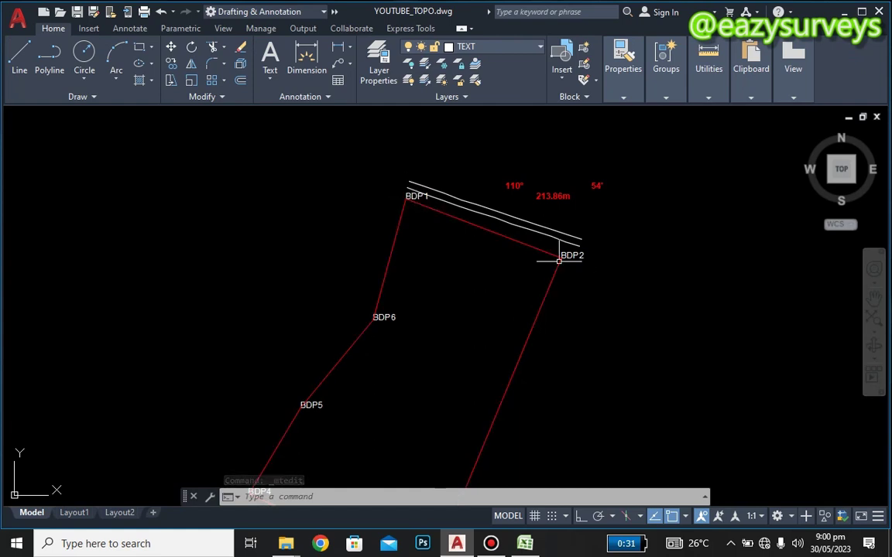
# - Move the bearing and distance label from above the road down to the BDP1–BDP2 boundary line
pyautogui.click(560, 196)
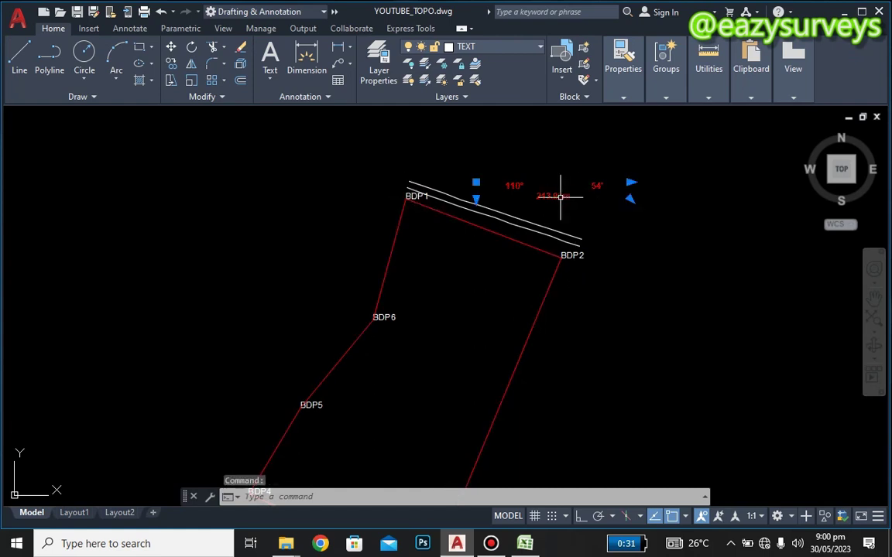
pyautogui.rightClick(560, 196)
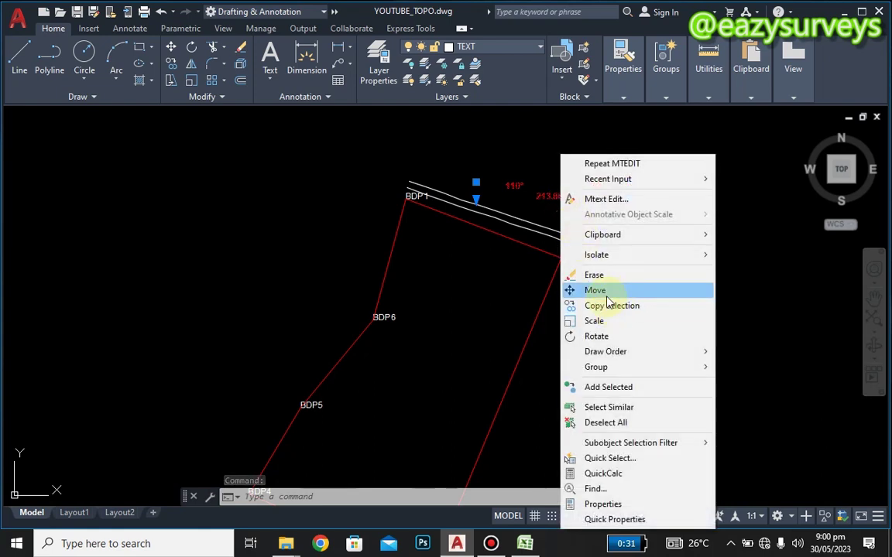
pyautogui.click(608, 298)
pyautogui.click(631, 199)
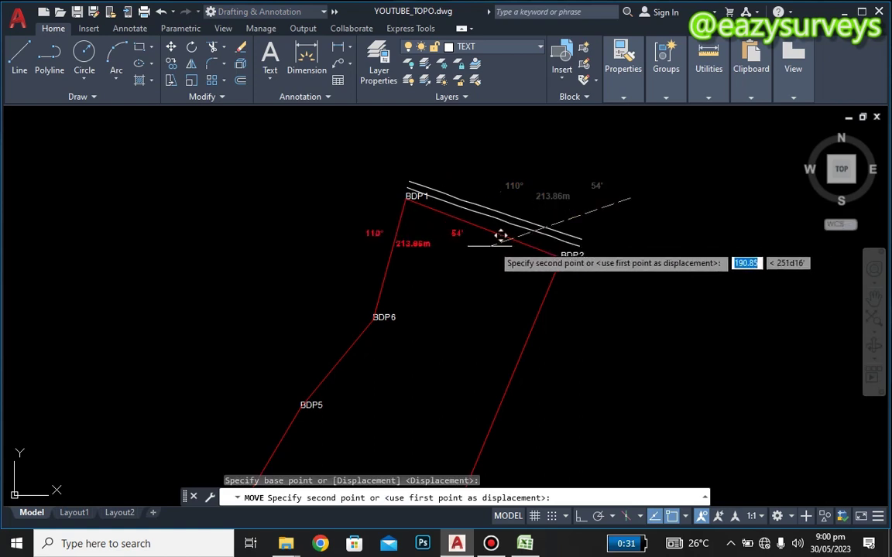
pyautogui.click(551, 233)
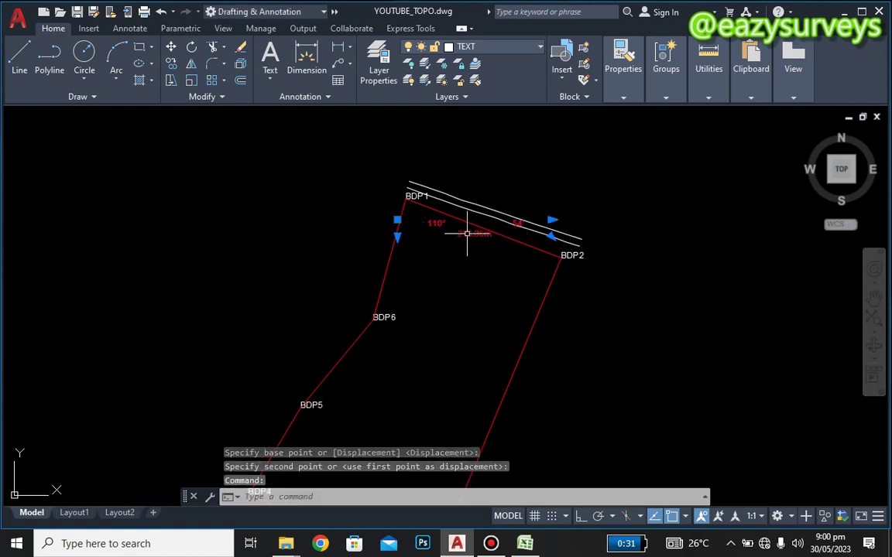
# - Rotate the label by a picked angle of about 109d12' so it runs along the BDP1–BDP2 line
pyautogui.rightClick(466, 232)
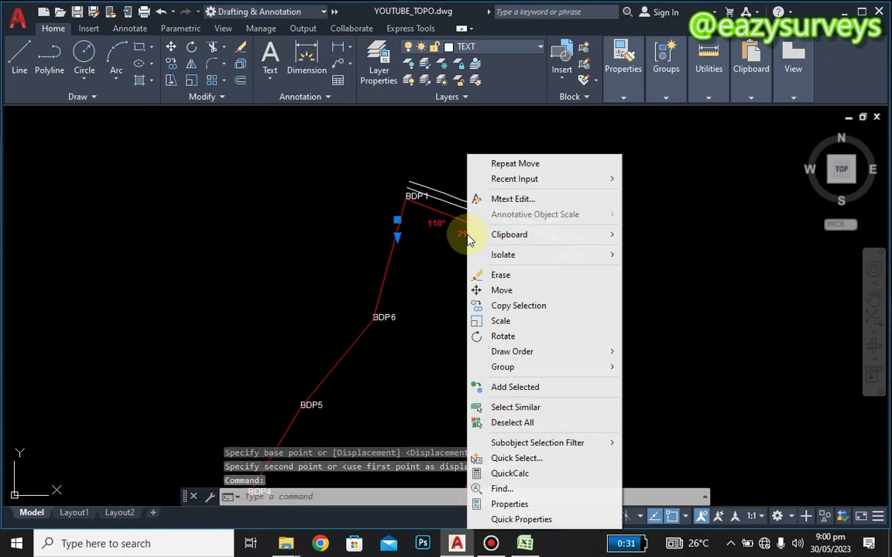
pyautogui.click(502, 337)
pyautogui.click(455, 286)
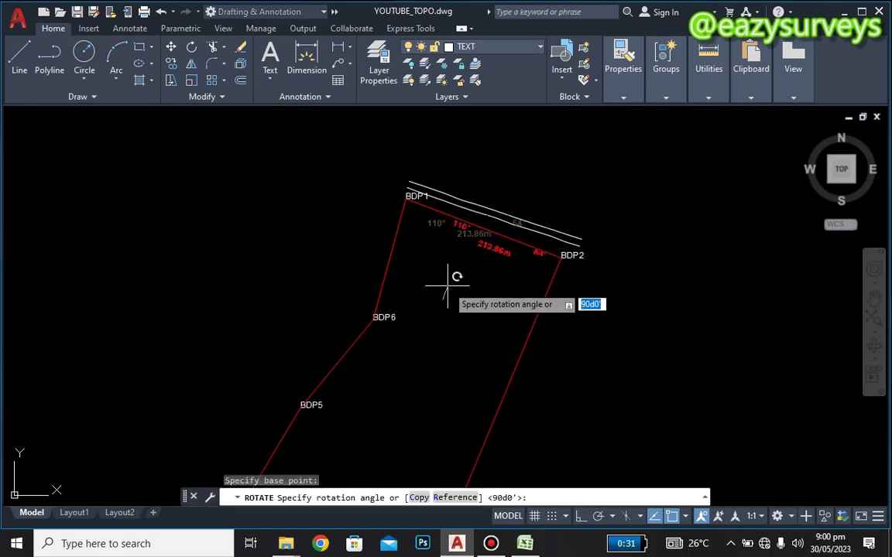
pyautogui.click(449, 283)
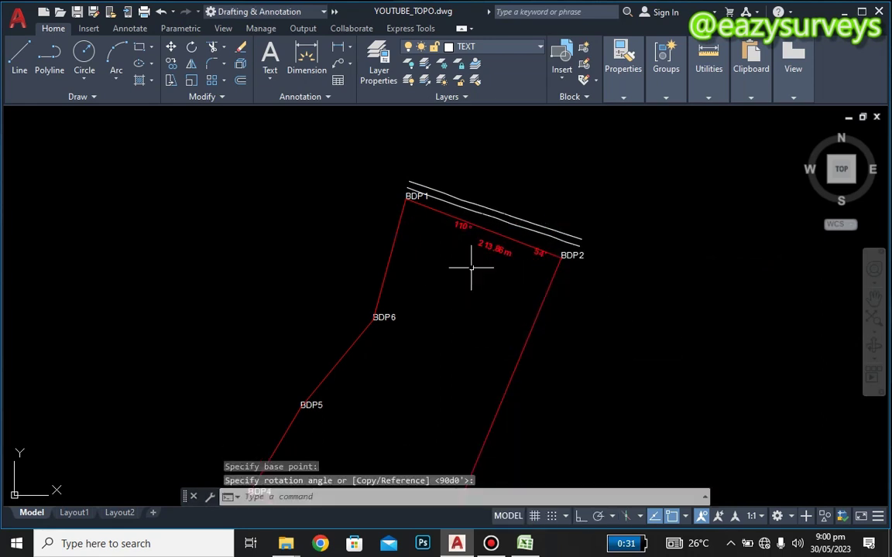
# - Move the rotated label so the bearing sits above the BDP1–BDP2 line and the distance below it
pyautogui.click(485, 251)
pyautogui.rightClick(485, 250)
pyautogui.click(522, 290)
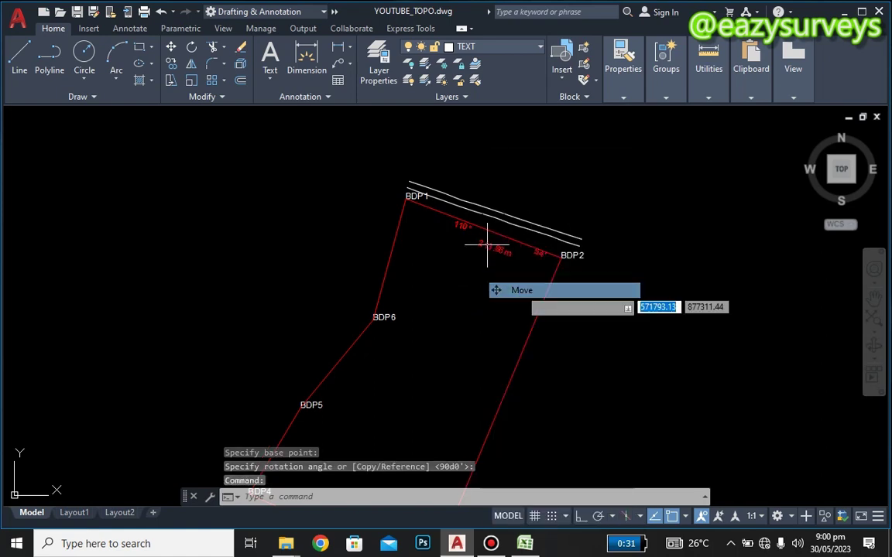
pyautogui.click(468, 263)
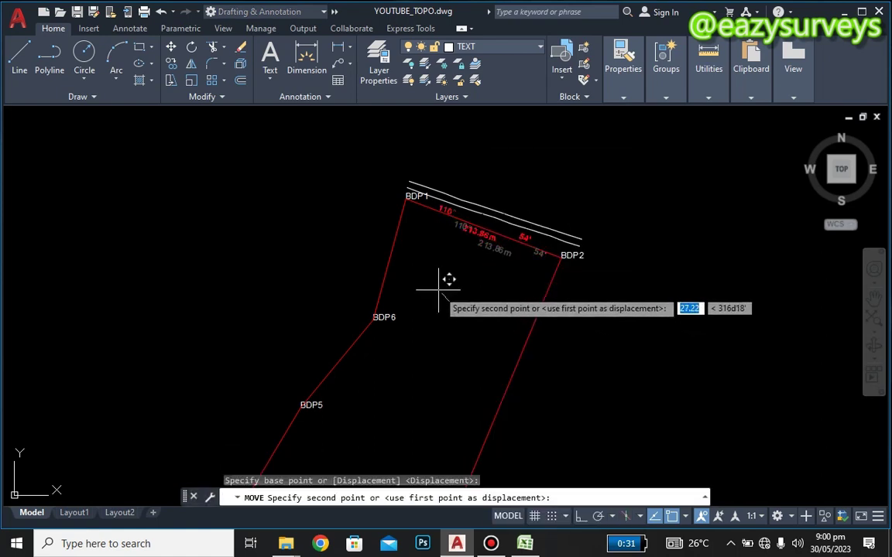
pyautogui.click(440, 287)
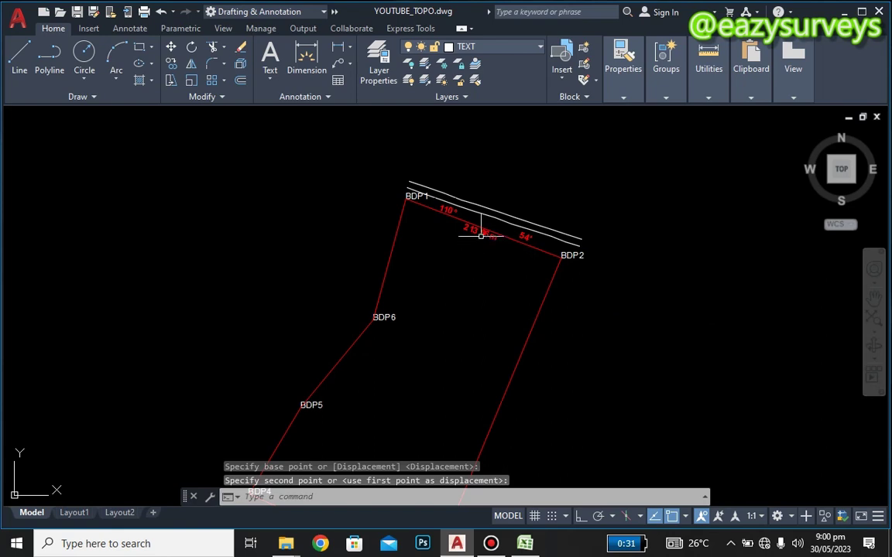
# - Rotate the label slightly again to fine-tune its alignment with the BDP1–BDP2 line
pyautogui.click(481, 233)
pyautogui.rightClick(482, 233)
pyautogui.click(516, 337)
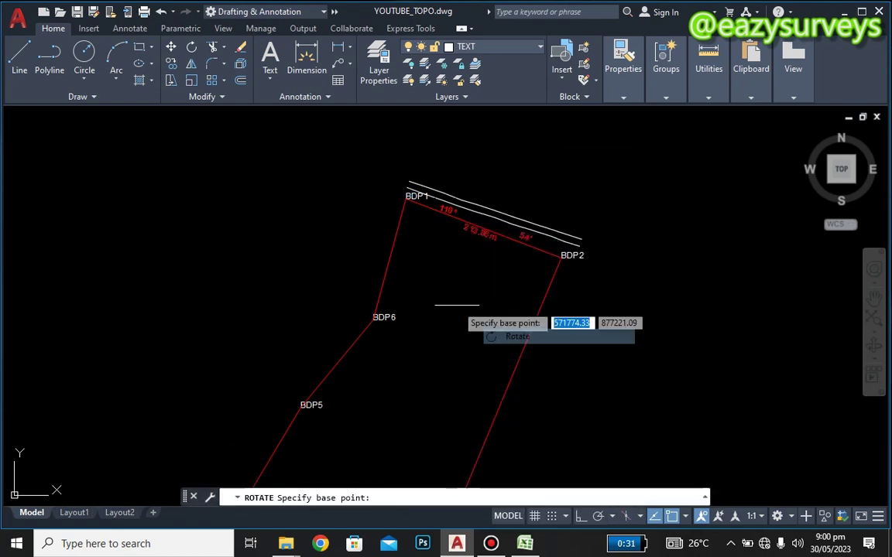
pyautogui.click(436, 324)
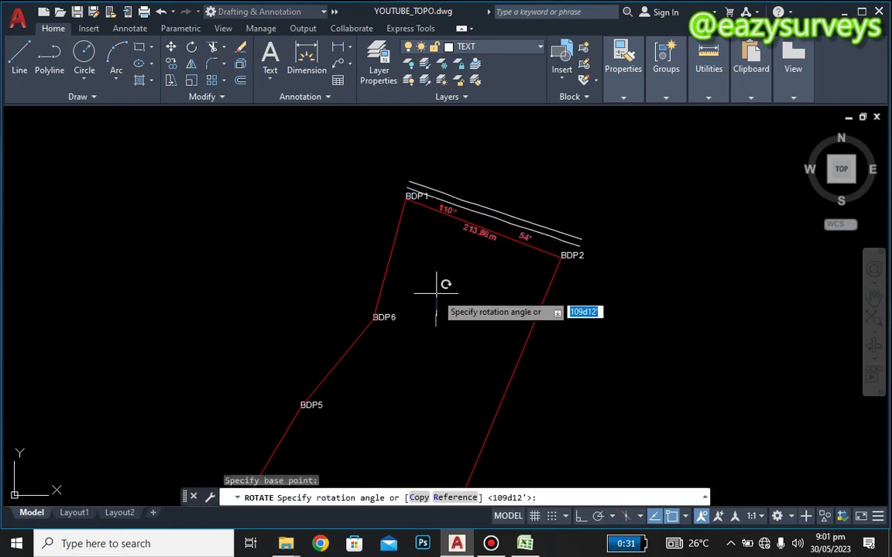
pyautogui.click(435, 291)
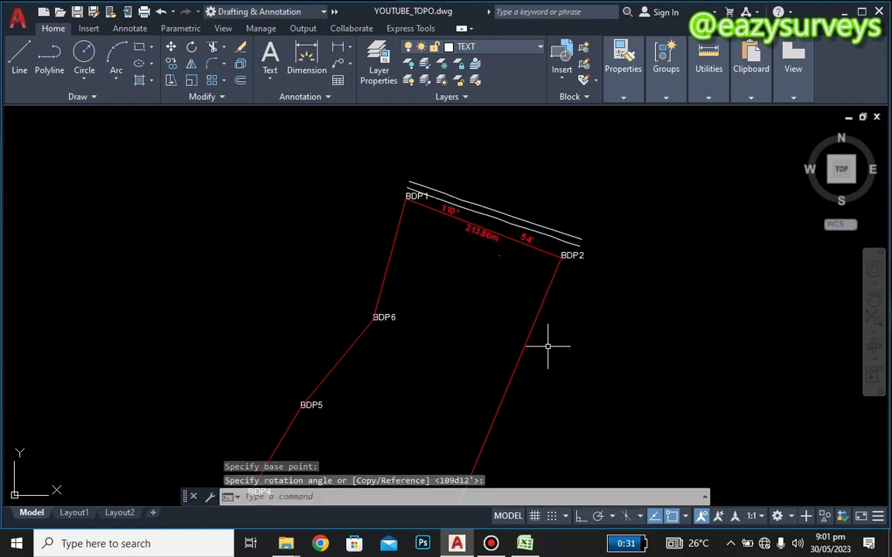
# - Measure the distance and bearing of the boundary line from BDP2 to BDP3
pyautogui.moveTo(555, 356); pyautogui.dragTo(557, 307, button='middle')
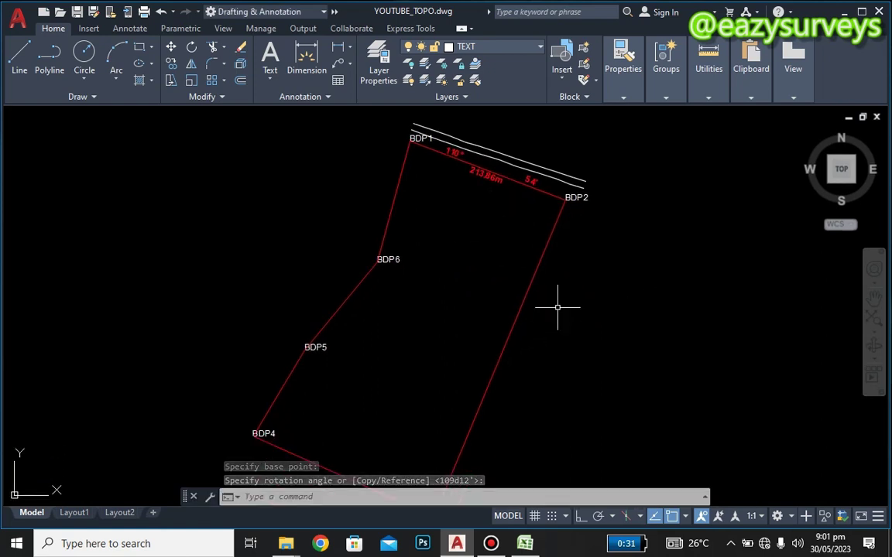
pyautogui.scroll(-2, 558, 307)
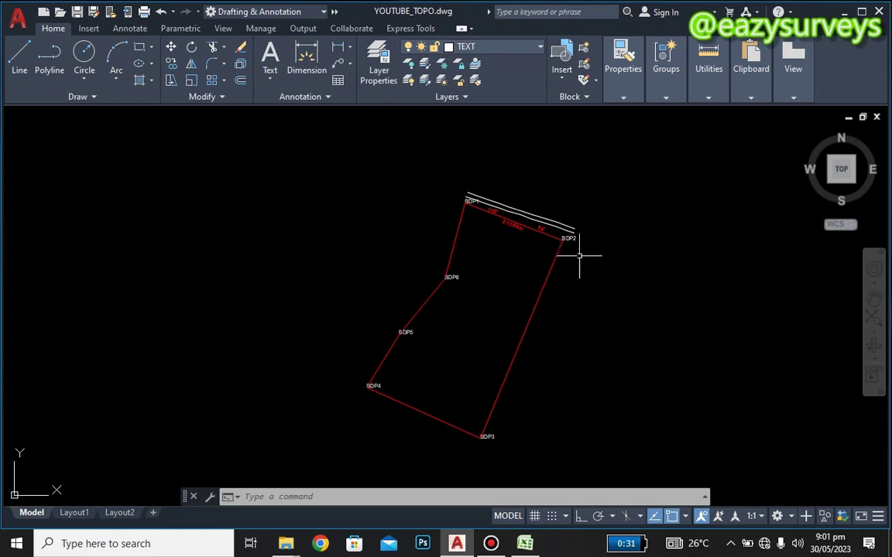
pyautogui.click(710, 87)
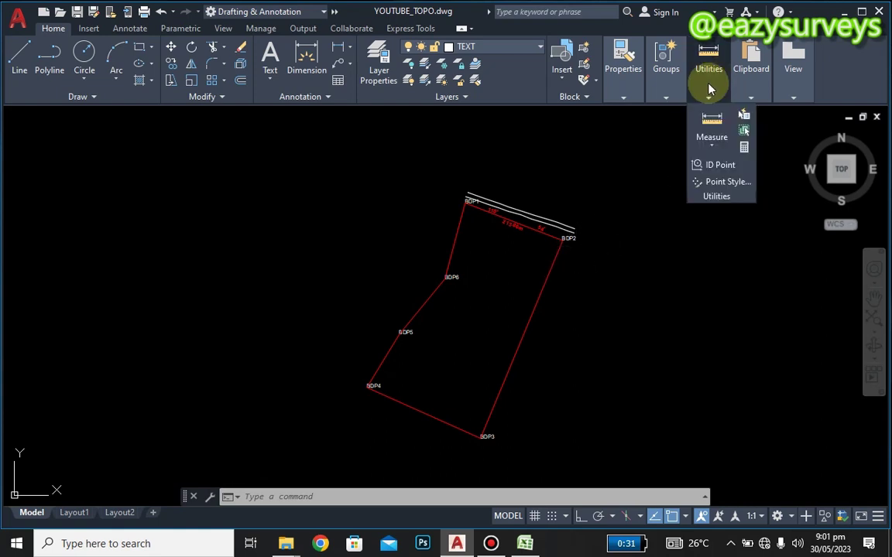
pyautogui.click(711, 143)
pyautogui.click(714, 199)
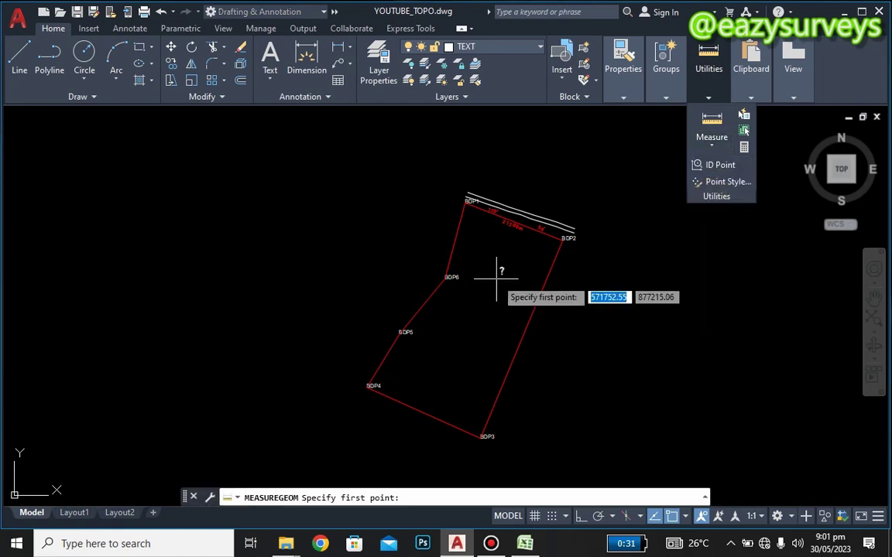
pyautogui.click(564, 237)
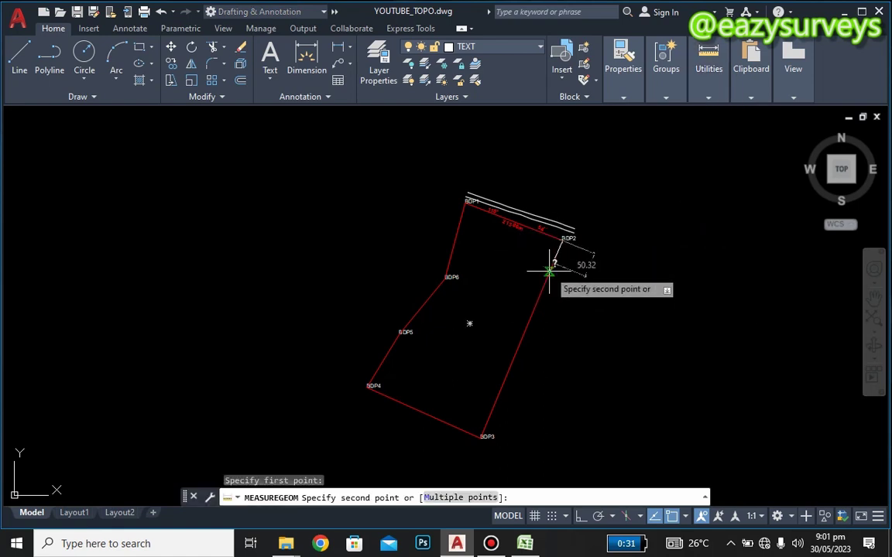
pyautogui.click(481, 438)
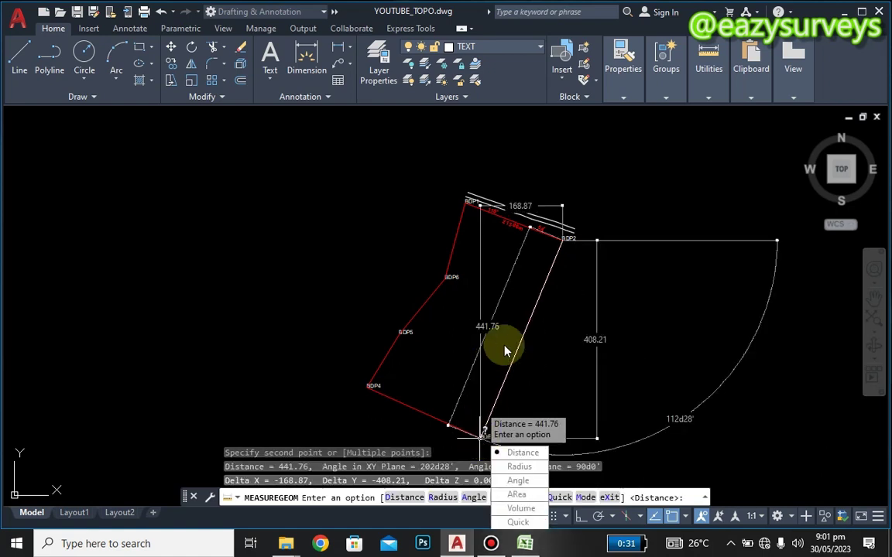
# - Copy the measured distance and XY-plane angle from the command history and paste them as text above the road near BDP2
pyautogui.click(704, 497)
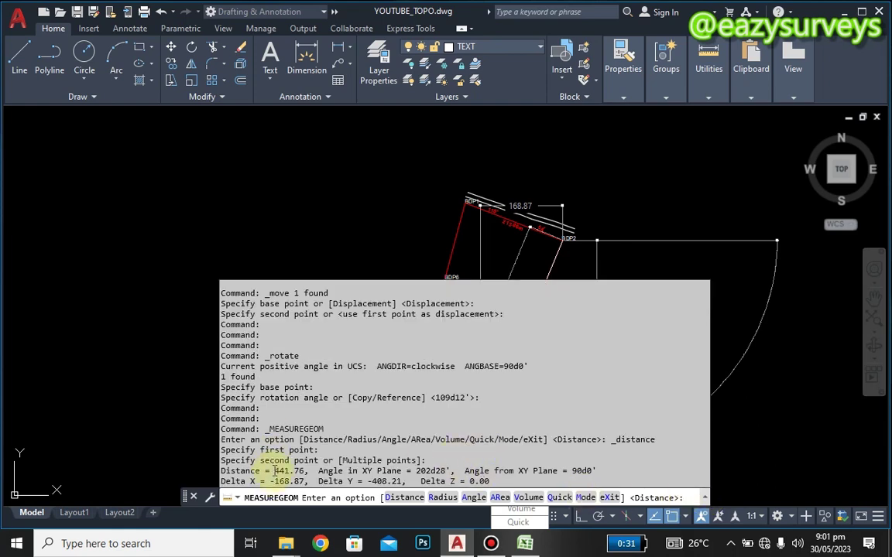
pyautogui.moveTo(274, 470); pyautogui.dragTo(456, 471)
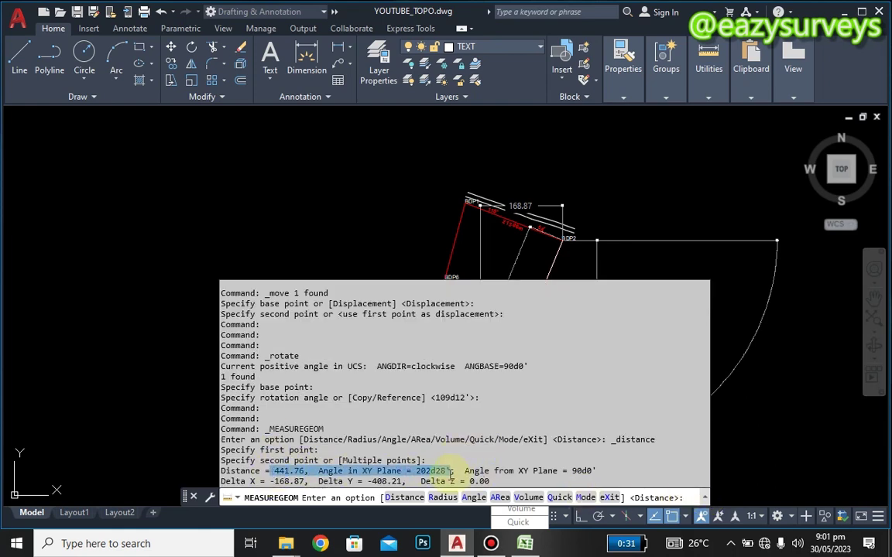
pyautogui.rightClick(400, 466)
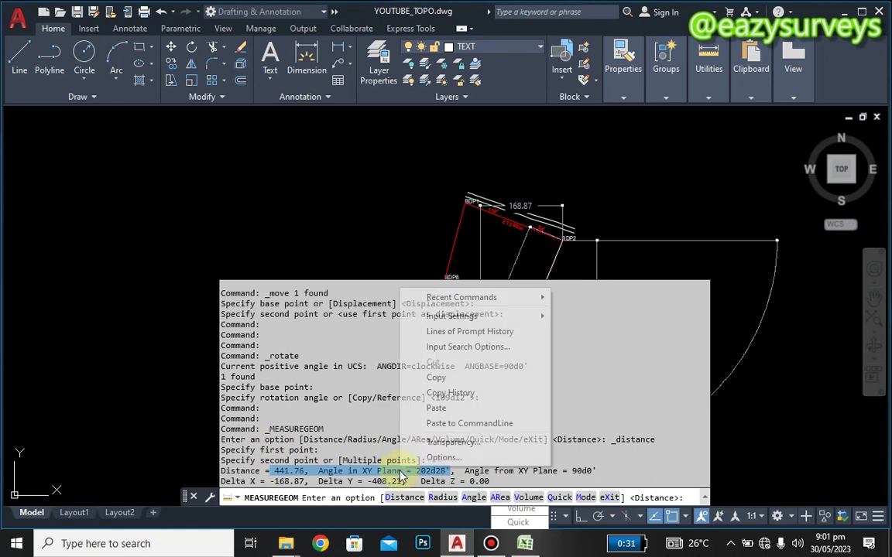
pyautogui.click(436, 379)
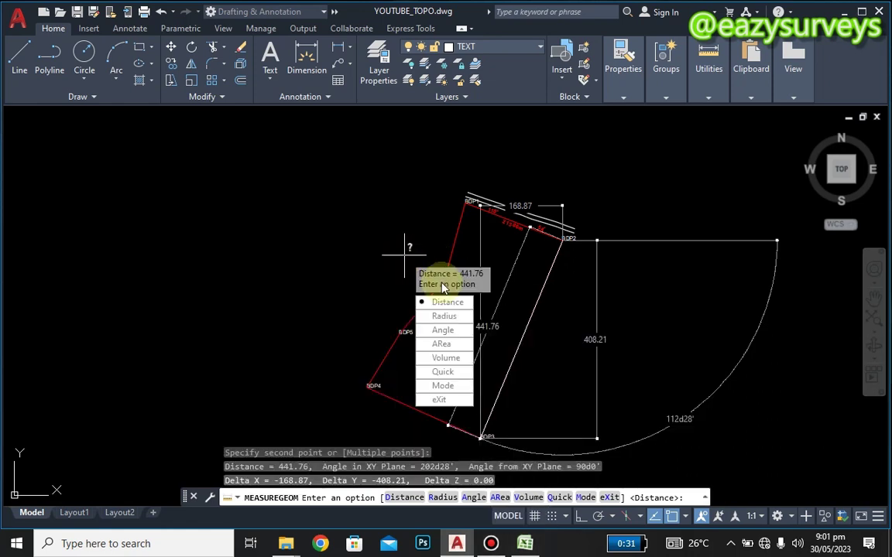
pyautogui.press('Escape')
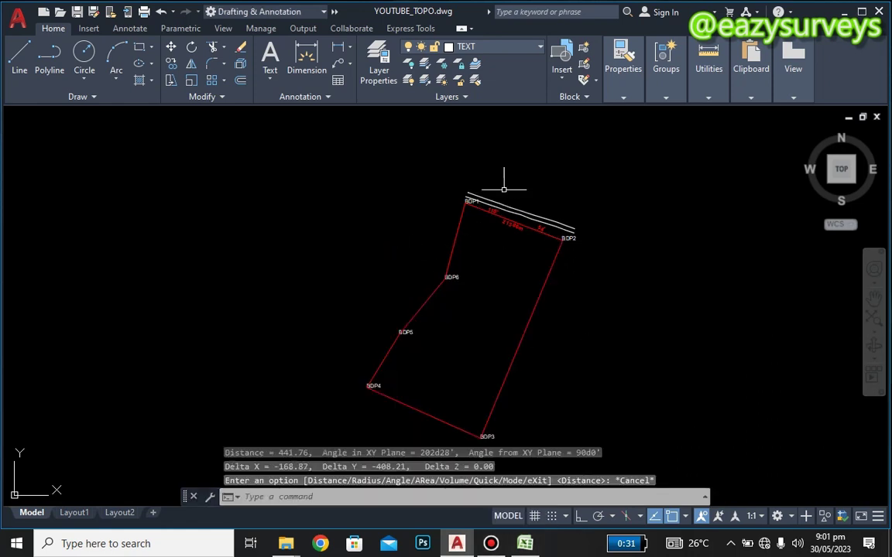
pyautogui.hotkey('ctrl', 'v')
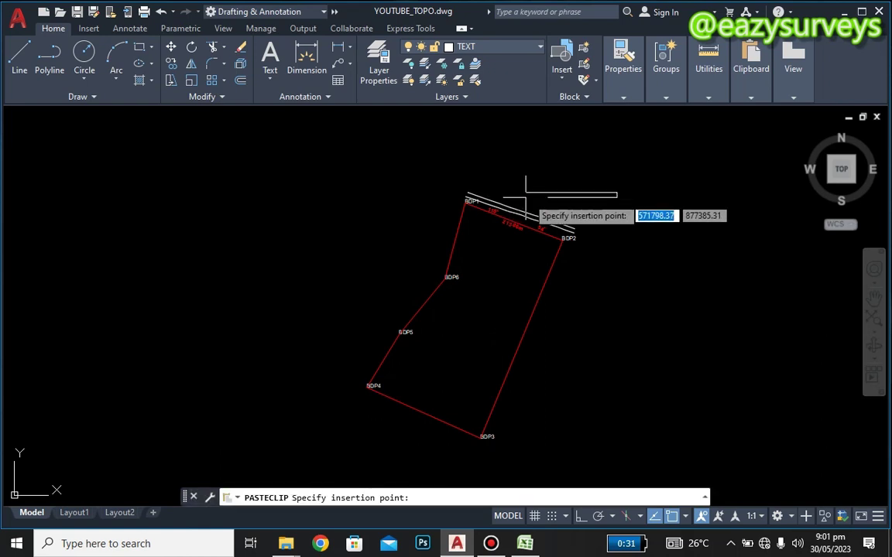
pyautogui.click(556, 196)
# - Edit the pasted text into two lines, with the bearing 202d28' above the distance 441.76m
pyautogui.doubleClick(547, 194)
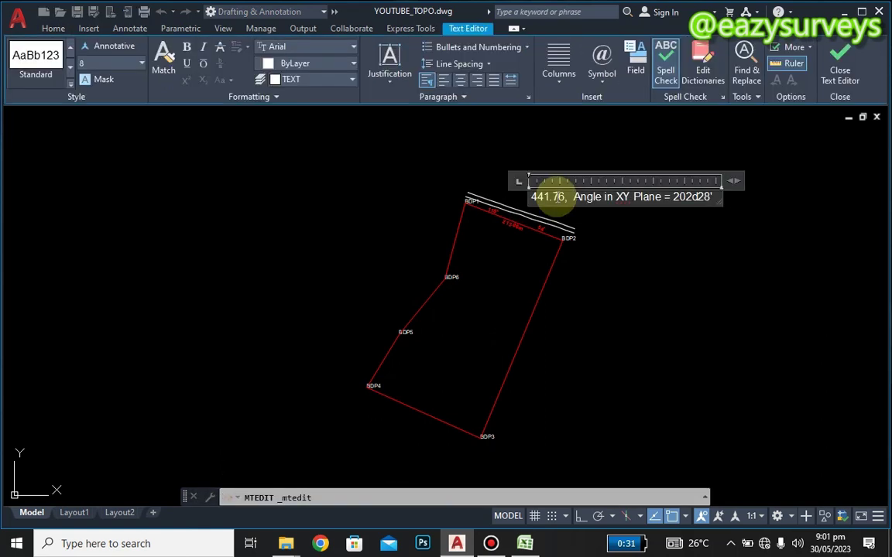
pyautogui.moveTo(673, 197); pyautogui.dragTo(568, 196)
pyautogui.write('m')
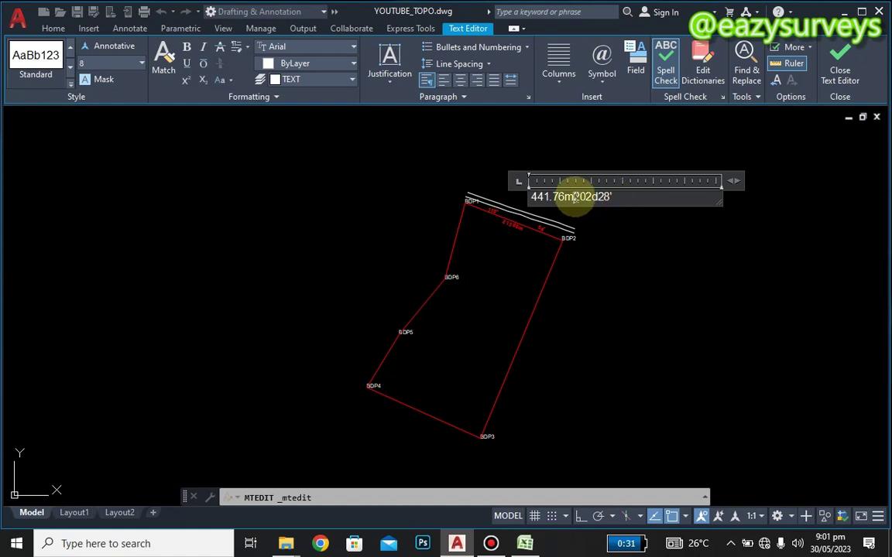
pyautogui.moveTo(572, 197); pyautogui.dragTo(615, 196)
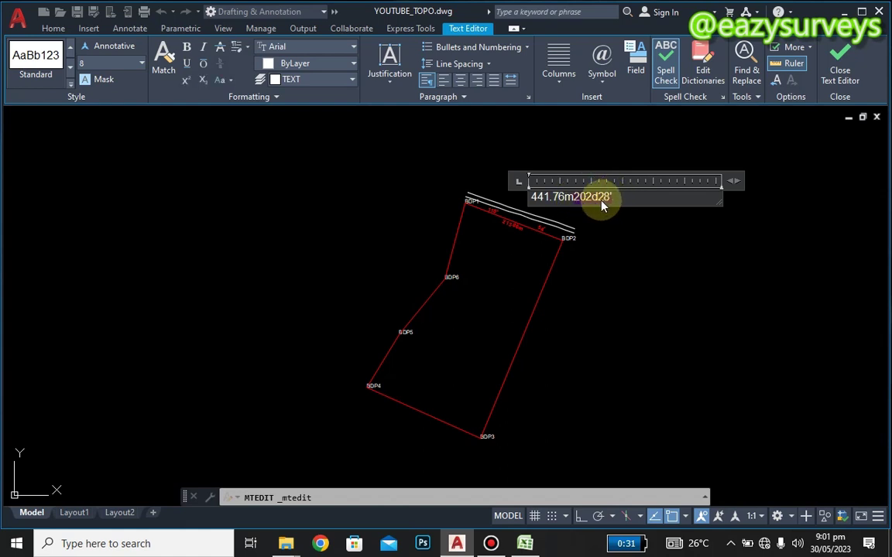
pyautogui.rightClick(602, 206)
pyautogui.click(620, 175)
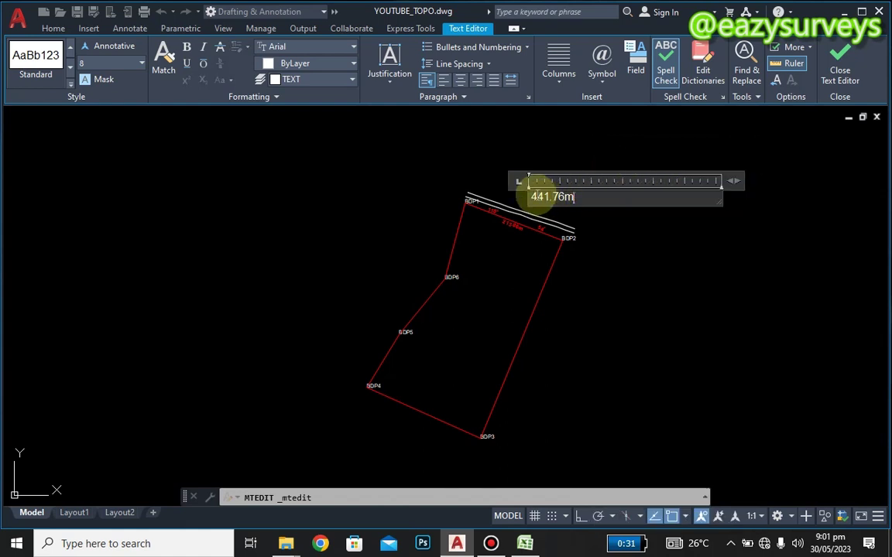
pyautogui.click(531, 197)
pyautogui.hotkey('ctrl', 'v')
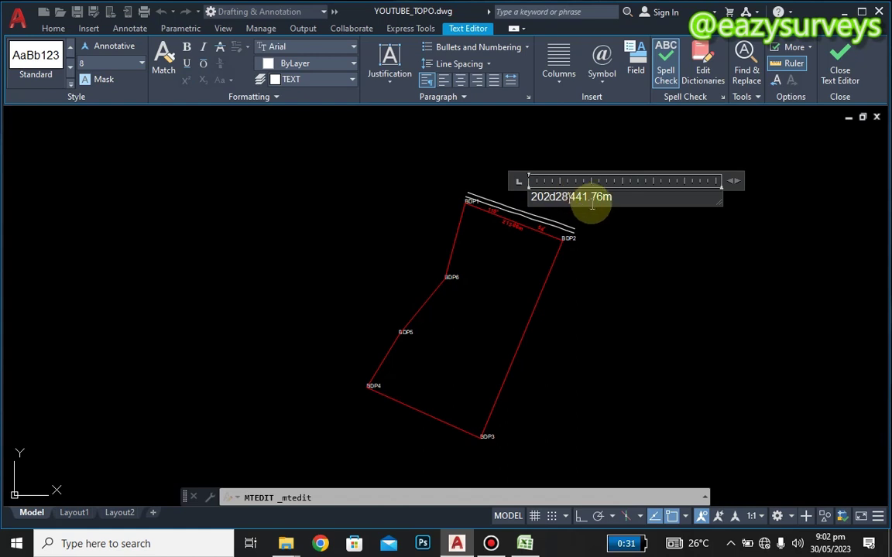
pyautogui.press('Return')
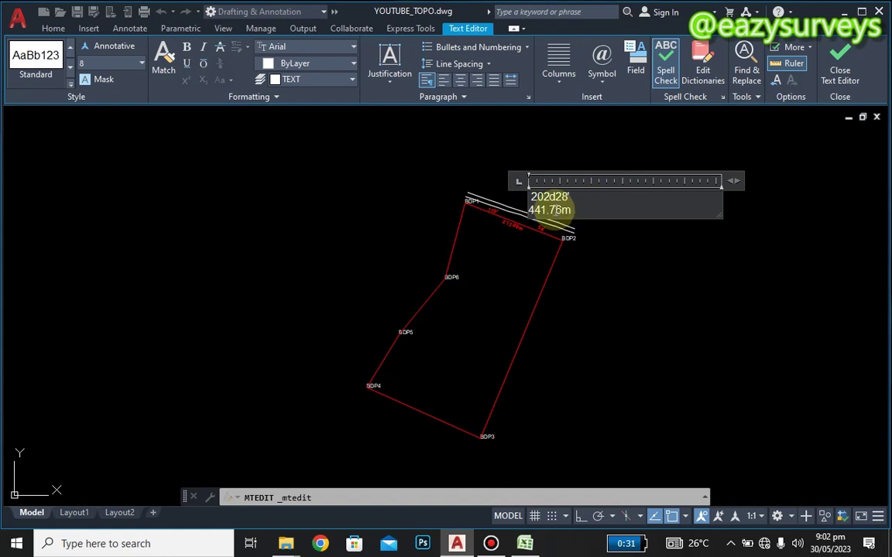
# - Center both label lines and replace the "d" in the bearing with a degree symbol to read 202°28'
pyautogui.hotkey('ctrl', 'a')
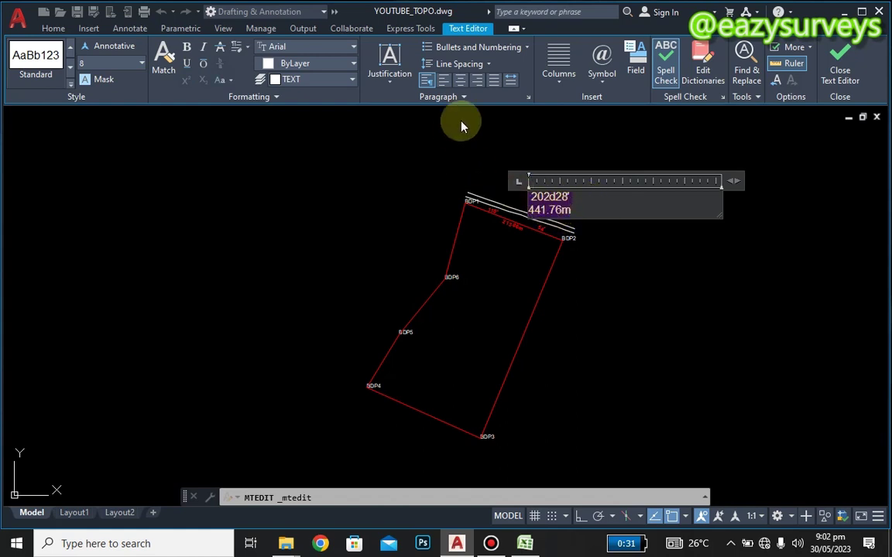
pyautogui.click(459, 81)
pyautogui.click(633, 198)
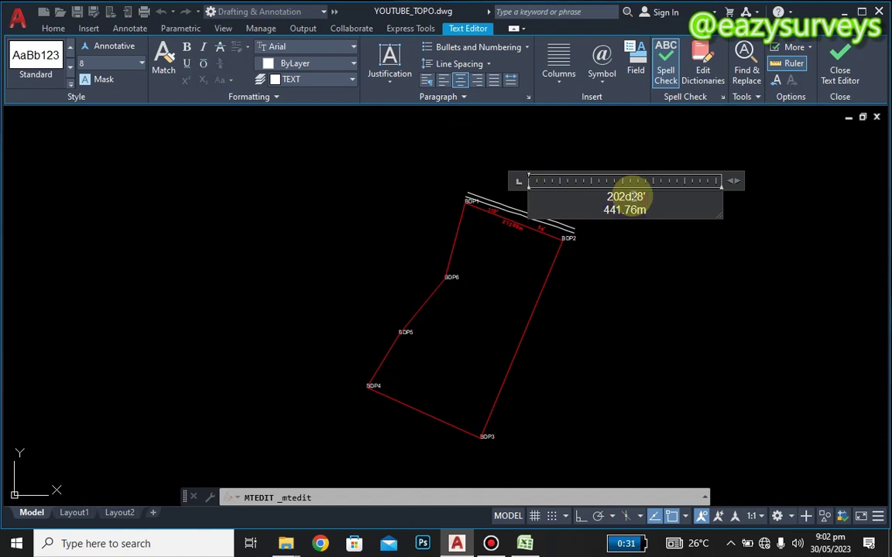
pyautogui.click(603, 82)
pyautogui.click(623, 95)
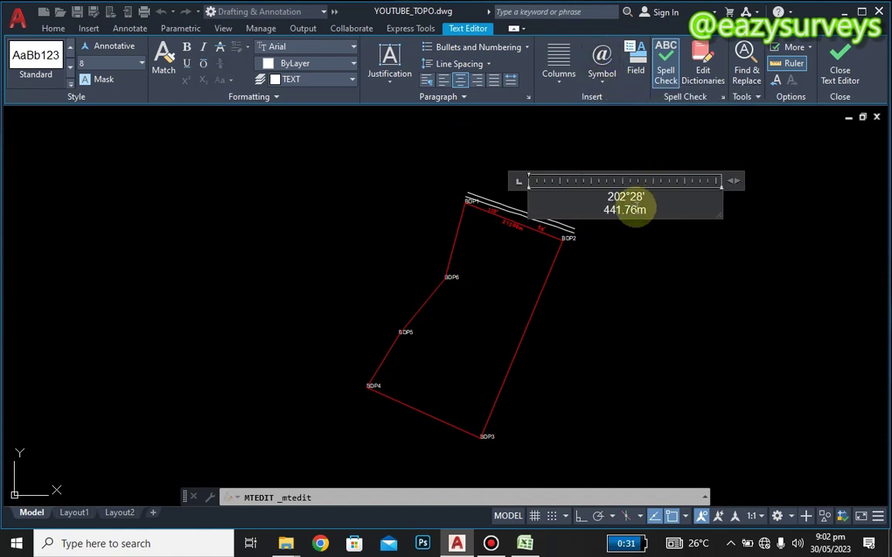
# - Format the label as bold red text with a wide gap between 202° and 28'
pyautogui.hotkey('ctrl', 'a')
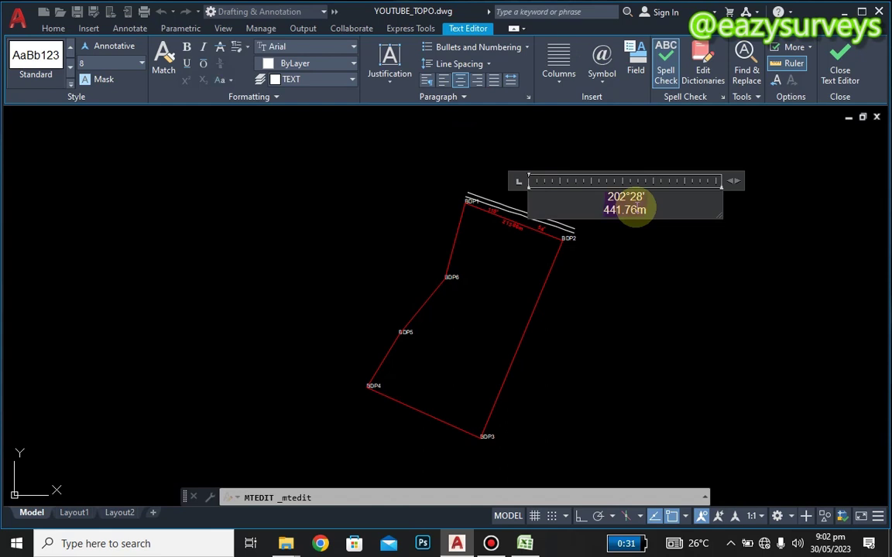
pyautogui.click(304, 72)
pyautogui.click(263, 203)
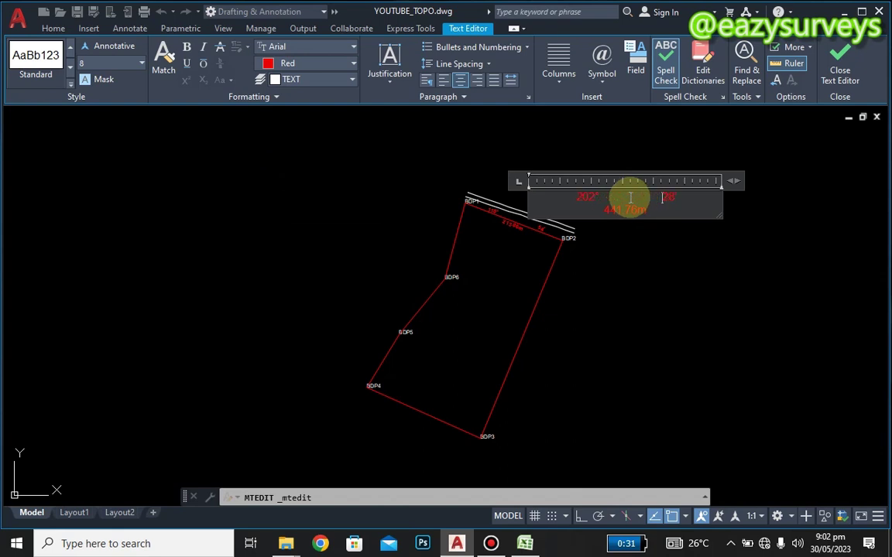
pyautogui.moveTo(616, 209); pyautogui.dragTo(529, 183)
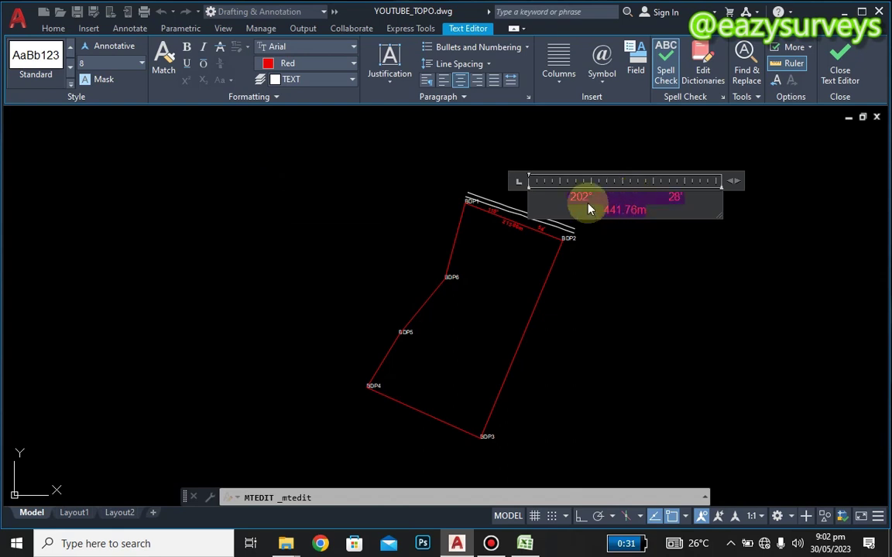
pyautogui.click(187, 47)
pyautogui.click(650, 272)
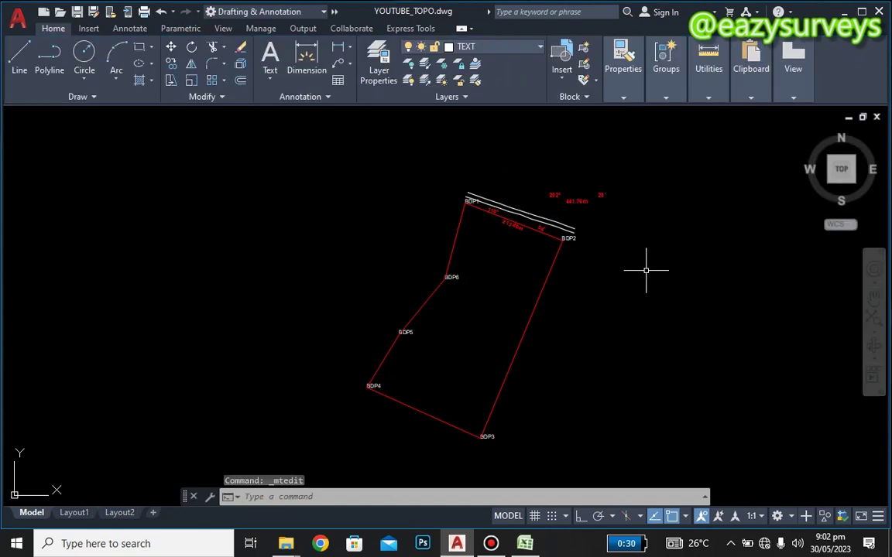
# - Move the 441.76m label from above the road down to the middle of the BDP2–BDP3 boundary line
pyautogui.click(583, 199)
pyautogui.rightClick(573, 199)
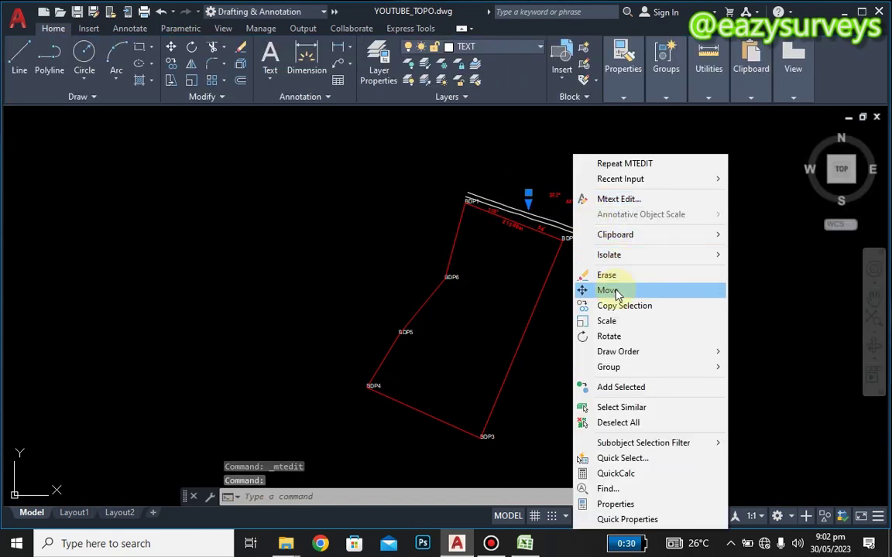
pyautogui.click(617, 291)
pyautogui.click(625, 194)
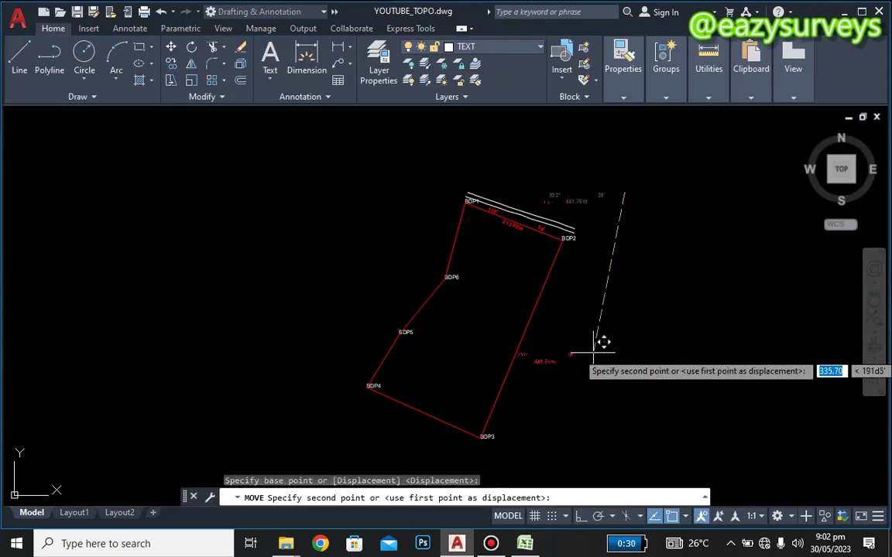
pyautogui.click(580, 329)
# - Rotate the label by a picked angle so it runs parallel to the BDP2–BDP3 line
pyautogui.rightClick(538, 341)
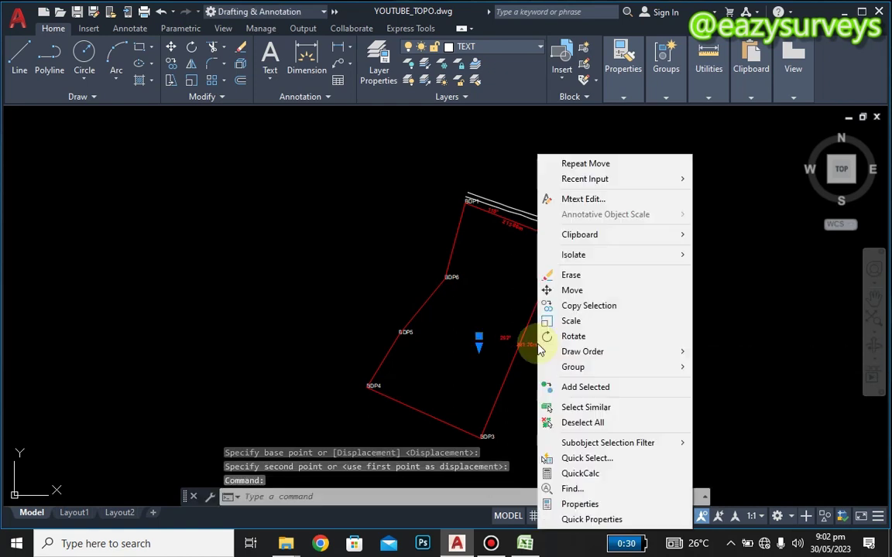
pyautogui.click(553, 335)
pyautogui.click(573, 339)
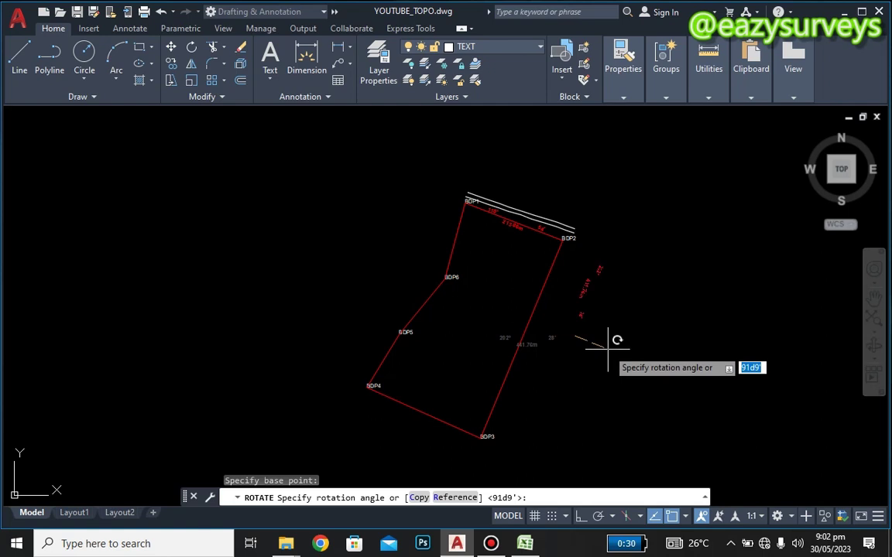
pyautogui.click(601, 341)
# - Move the rotated label onto the BDP2–BDP3 line, with the bearing outside the boundary and the distance inside
pyautogui.click(603, 267)
pyautogui.rightClick(603, 269)
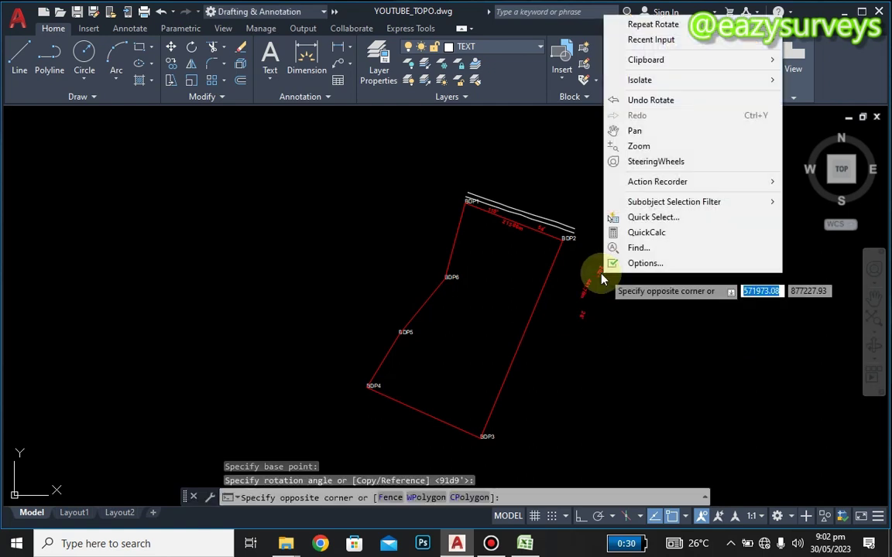
pyautogui.click(597, 273)
pyautogui.rightClick(598, 273)
pyautogui.click(633, 289)
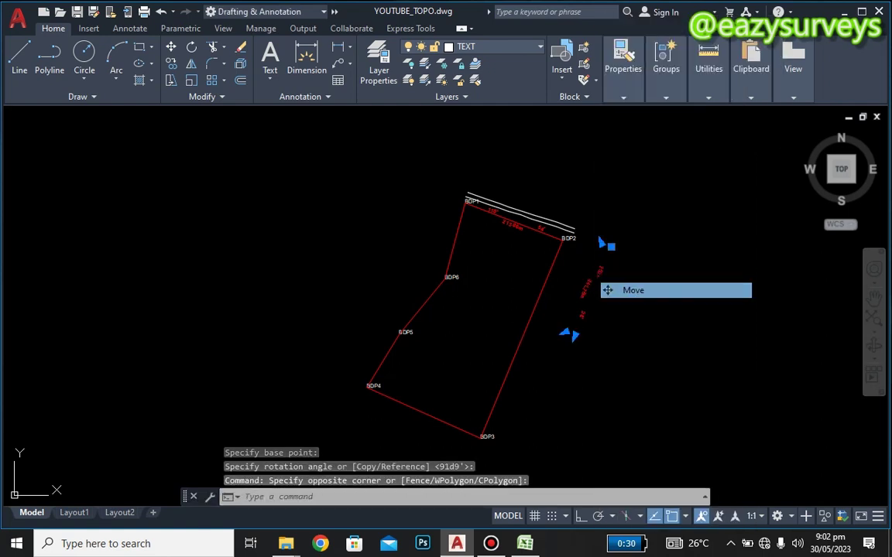
pyautogui.click(636, 281)
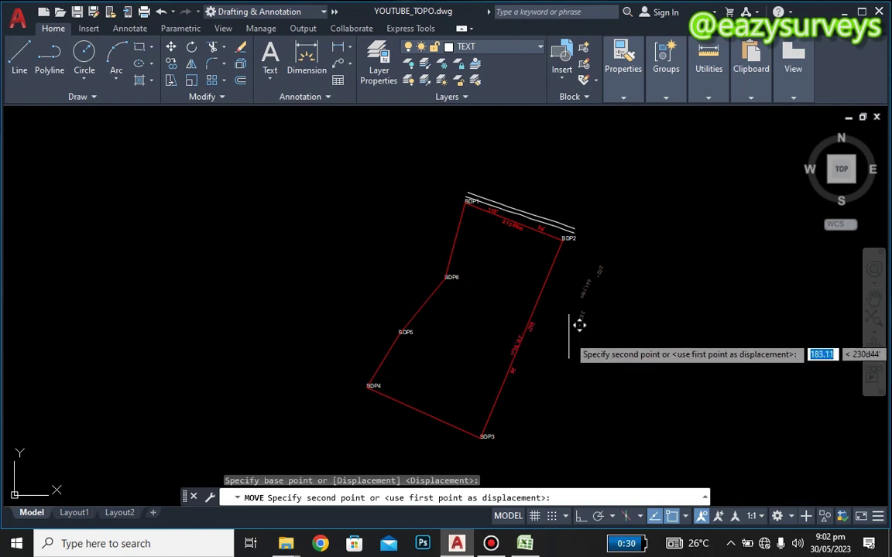
pyautogui.click(568, 334)
pyautogui.scroll(6, 521, 377)
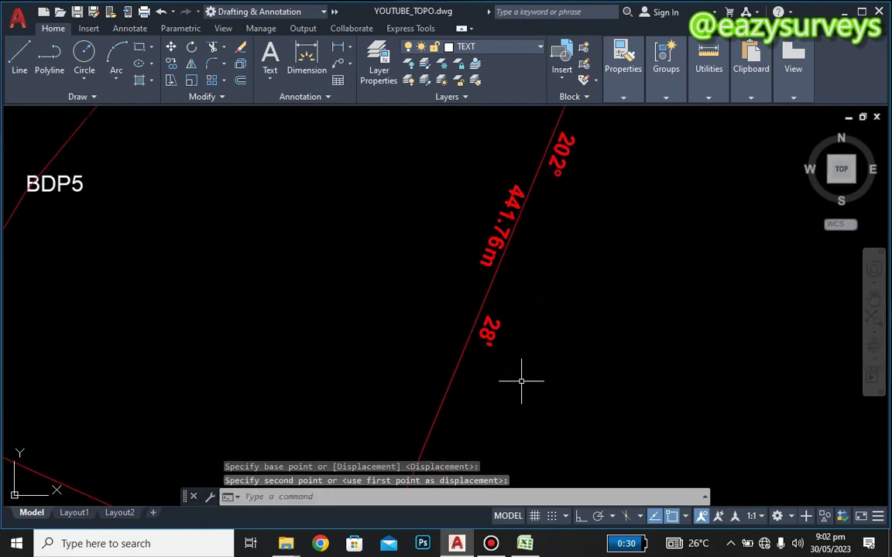
pyautogui.scroll(-2, 521, 379)
pyautogui.scroll(-5, 549, 239)
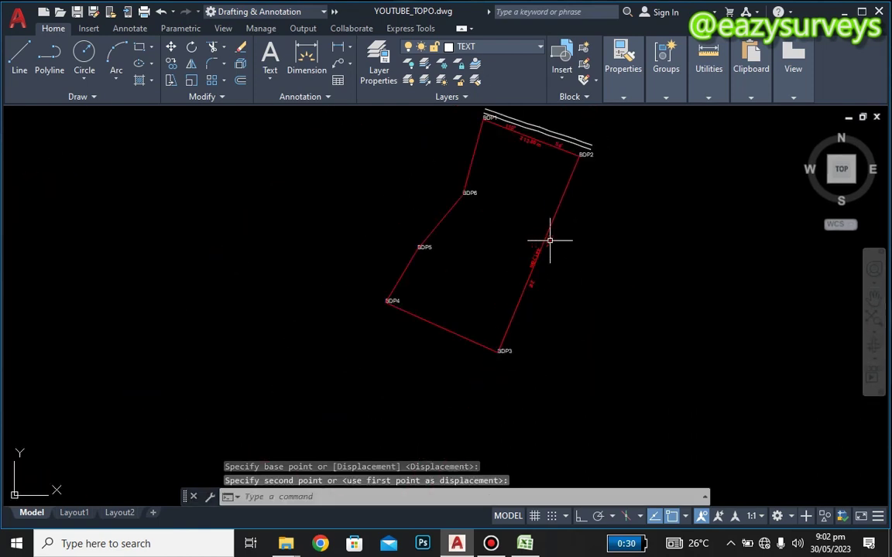
pyautogui.click(874, 322)
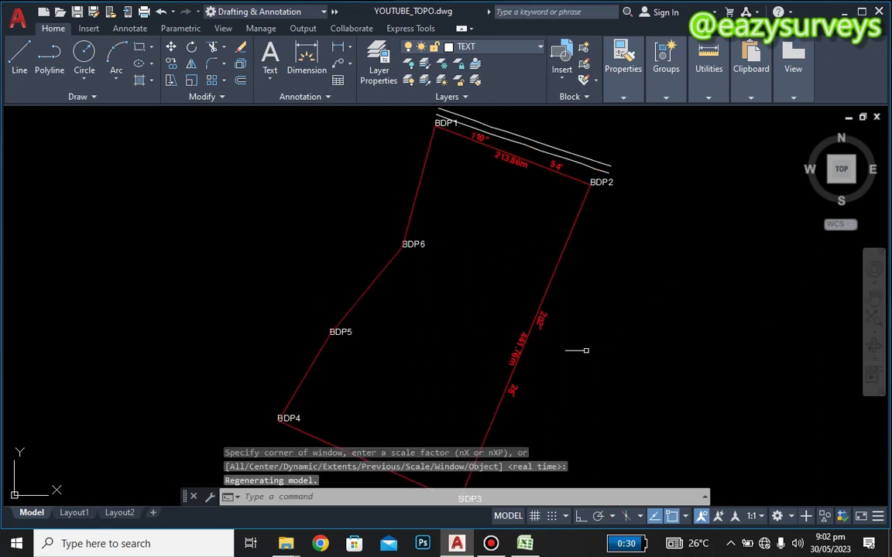
# - Examine the BDP2–BDP3 label's text and the shared layer, style, text height and rotation properties of both boundary labels
pyautogui.click(540, 319)
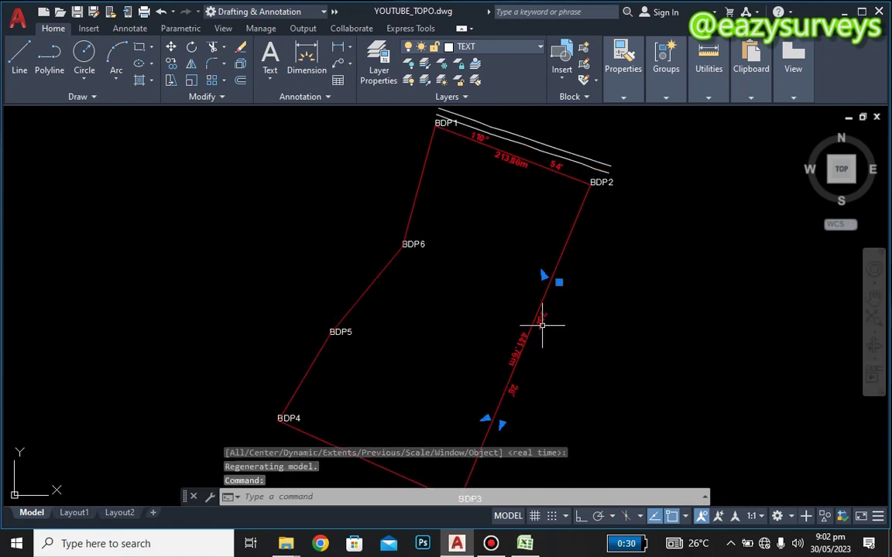
pyautogui.doubleClick(542, 335)
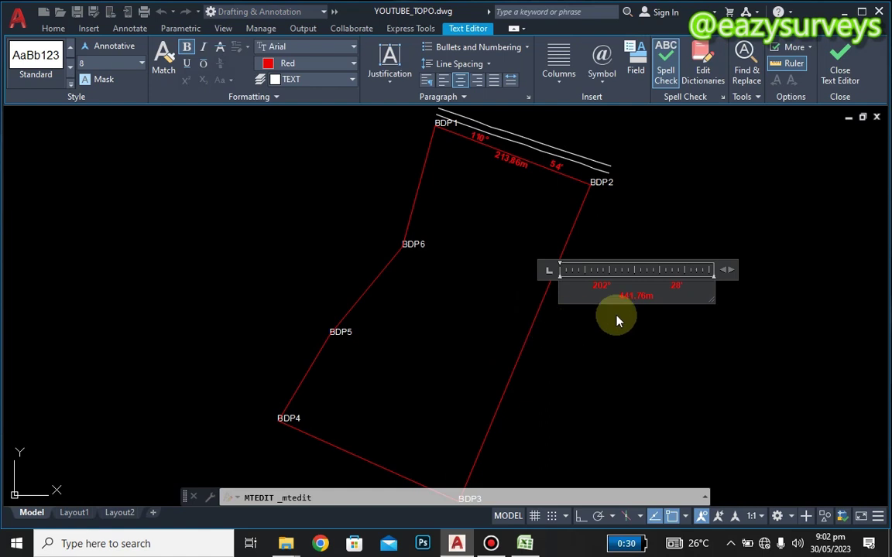
pyautogui.click(628, 350)
pyautogui.click(541, 324)
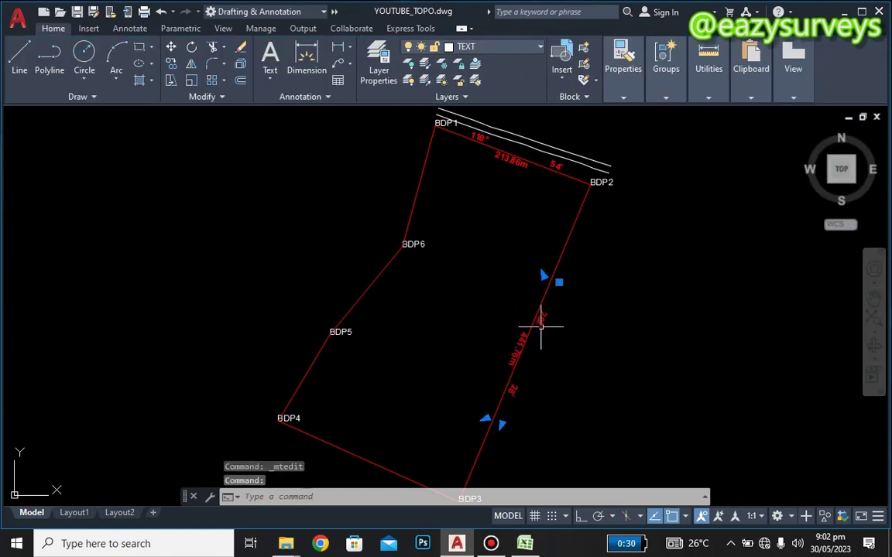
pyautogui.click(512, 165)
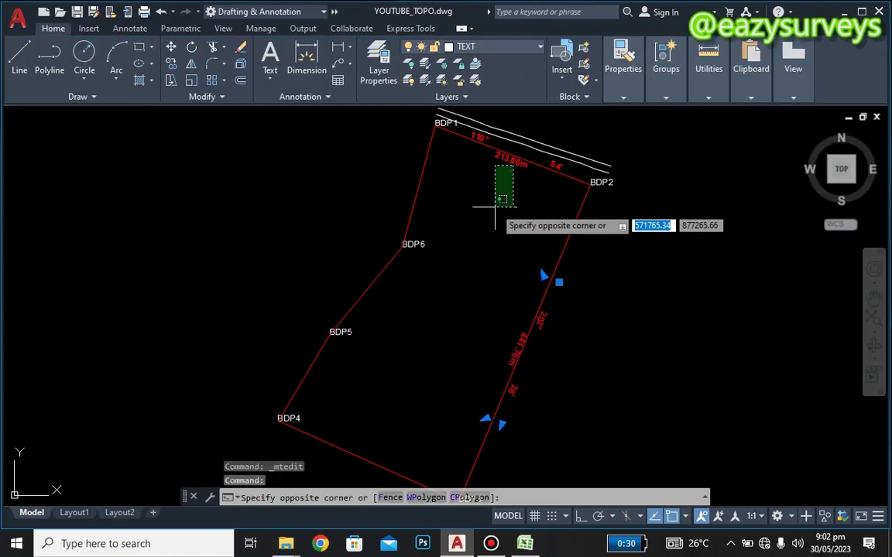
pyautogui.click(659, 299)
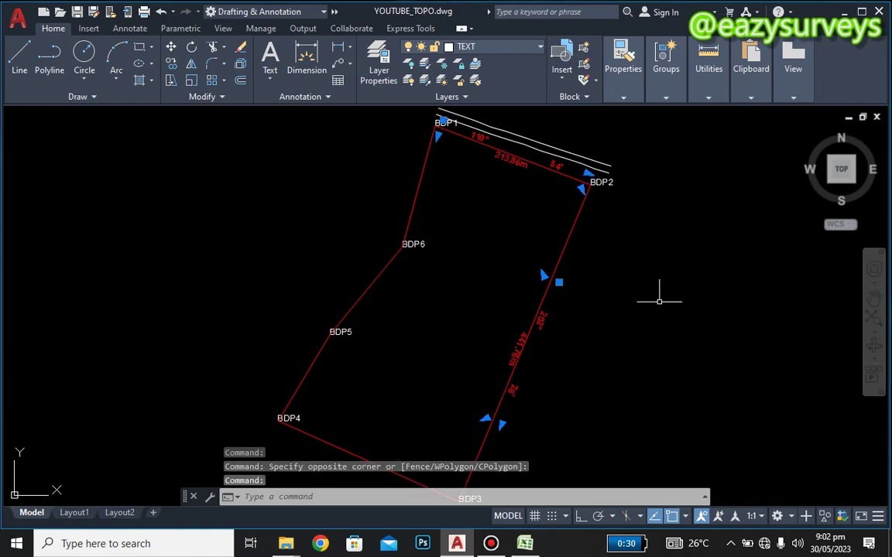
pyautogui.rightClick(659, 299)
pyautogui.click(706, 519)
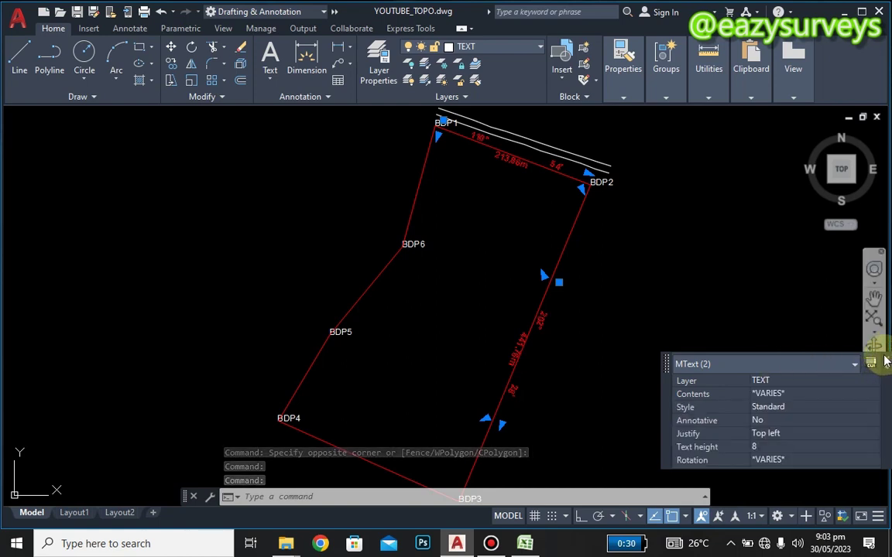
pyautogui.press('Escape')
# - Add a degree symbol after 15 in the bearing of the 162.01m label, using the code %%d
pyautogui.moveTo(530, 309); pyautogui.dragTo(538, 274, button='middle')
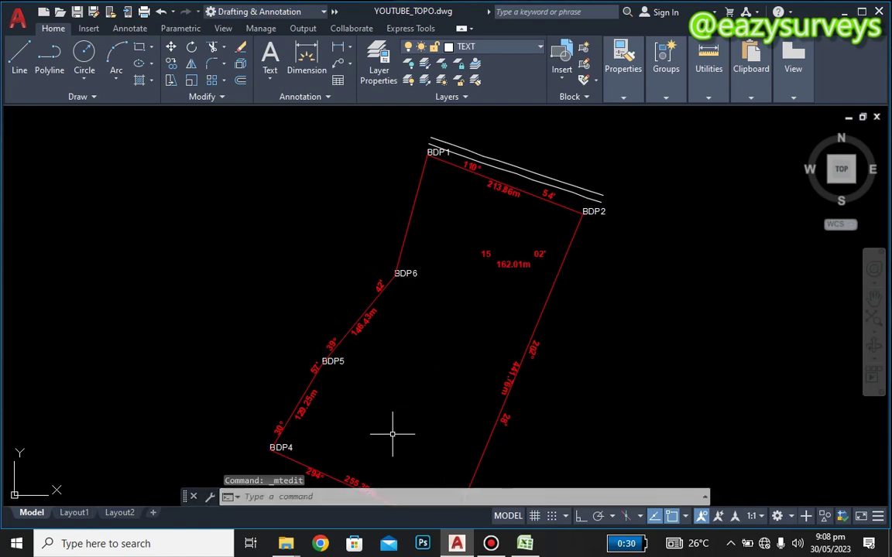
pyautogui.moveTo(377, 448); pyautogui.dragTo(396, 407, button='middle')
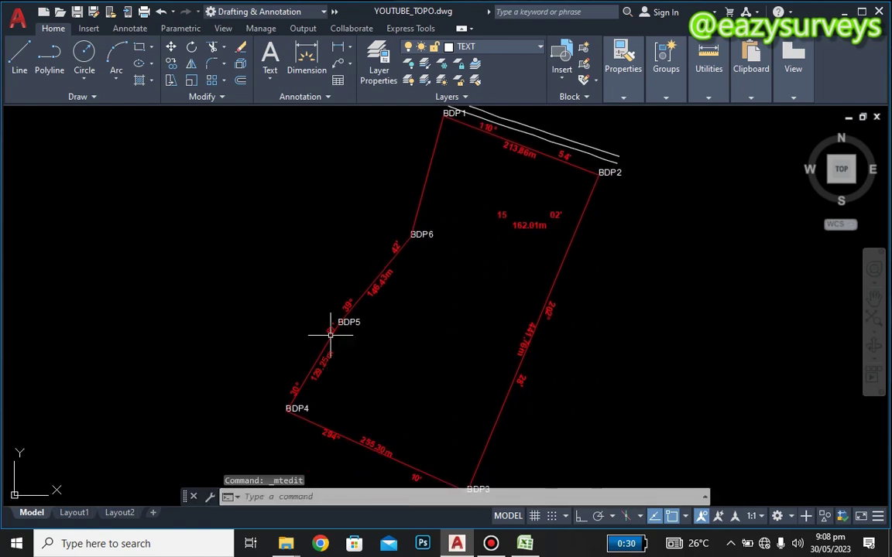
pyautogui.moveTo(445, 313); pyautogui.dragTo(432, 358, button='middle')
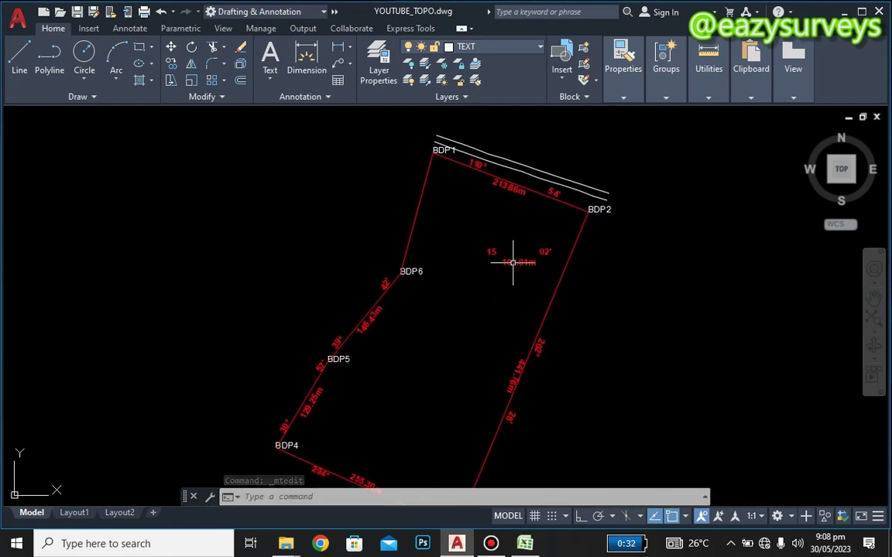
pyautogui.doubleClick(513, 263)
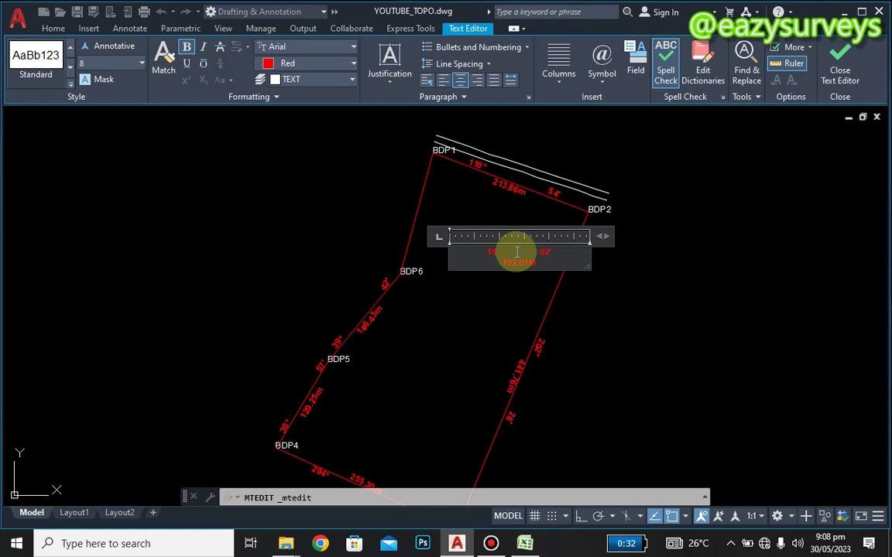
pyautogui.click(501, 250)
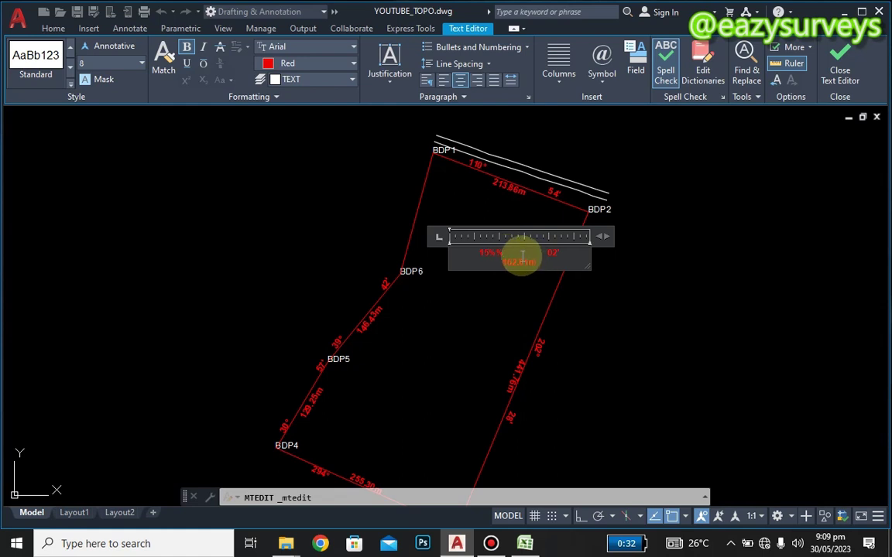
pyautogui.click(498, 254)
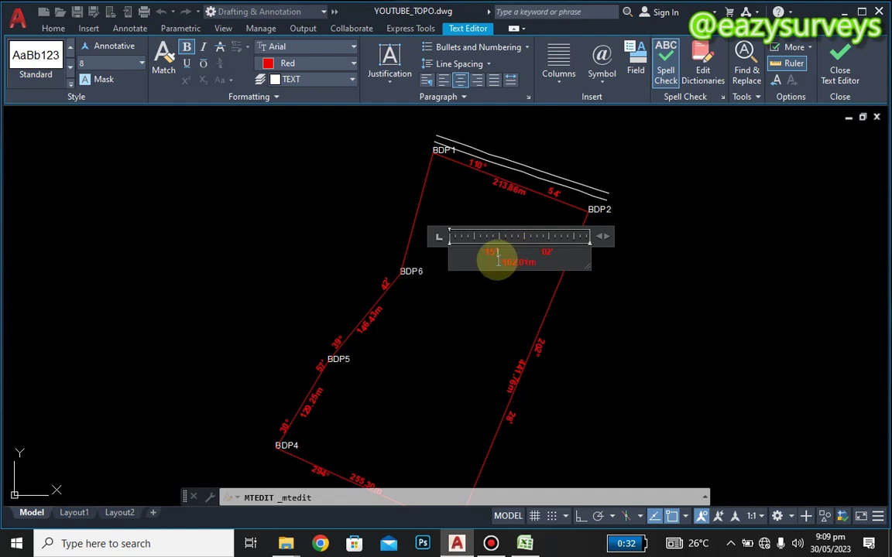
pyautogui.write('%%d')
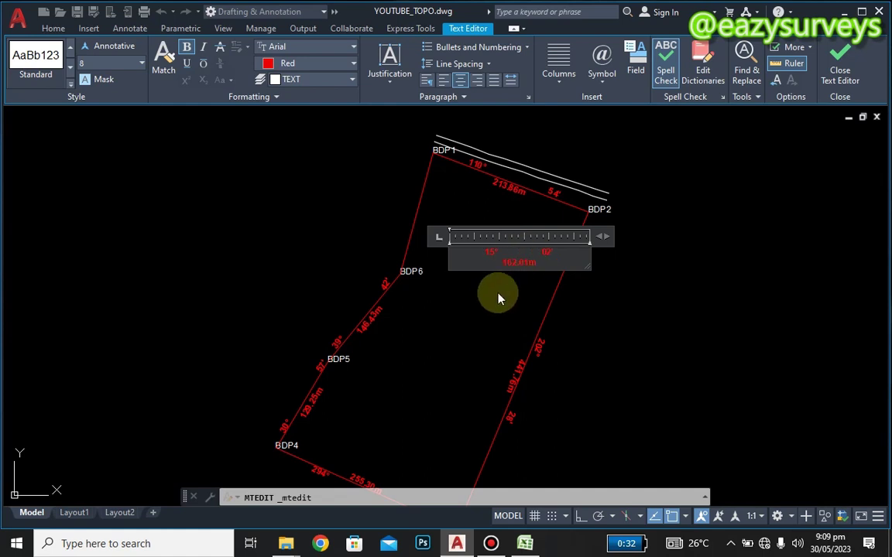
pyautogui.click(602, 60)
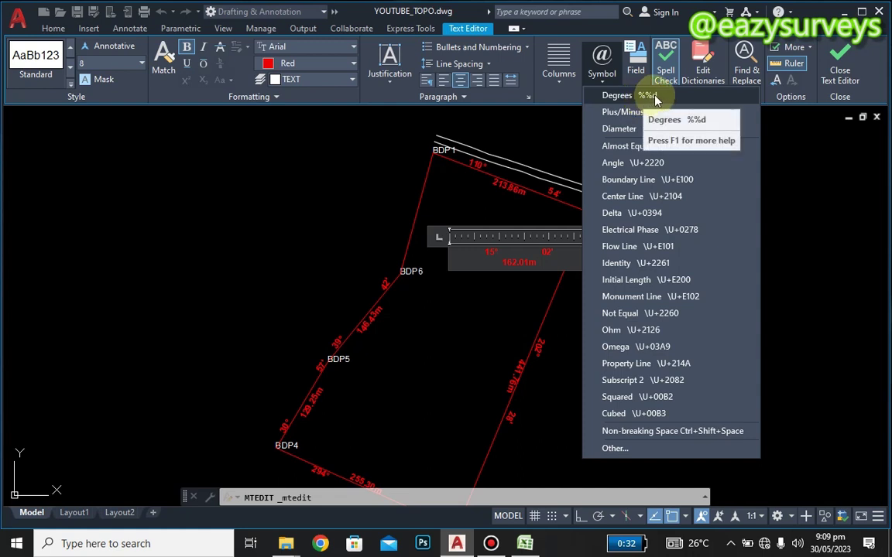
pyautogui.click(513, 247)
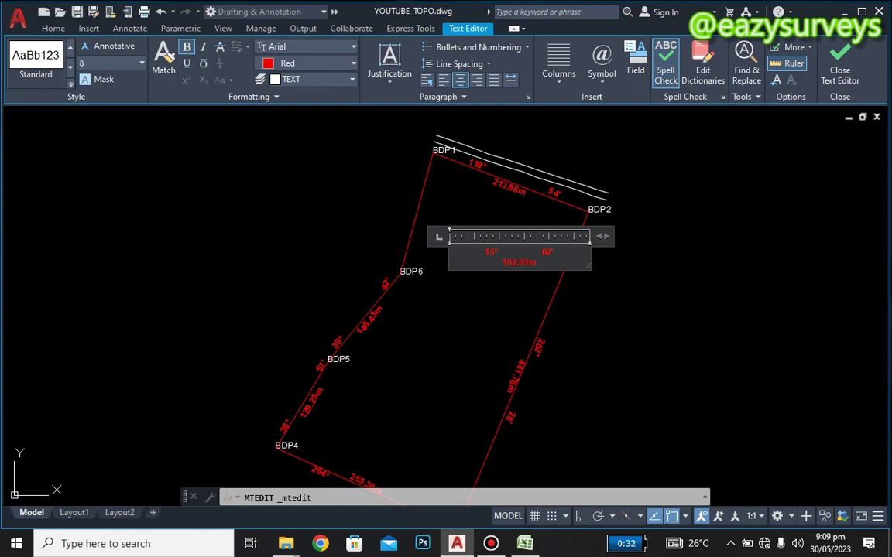
pyautogui.click(489, 291)
# - Rotate the 162.01m label by a picked angle so it runs parallel to the BDP6–BDP1 line
pyautogui.click(515, 263)
pyautogui.rightClick(516, 268)
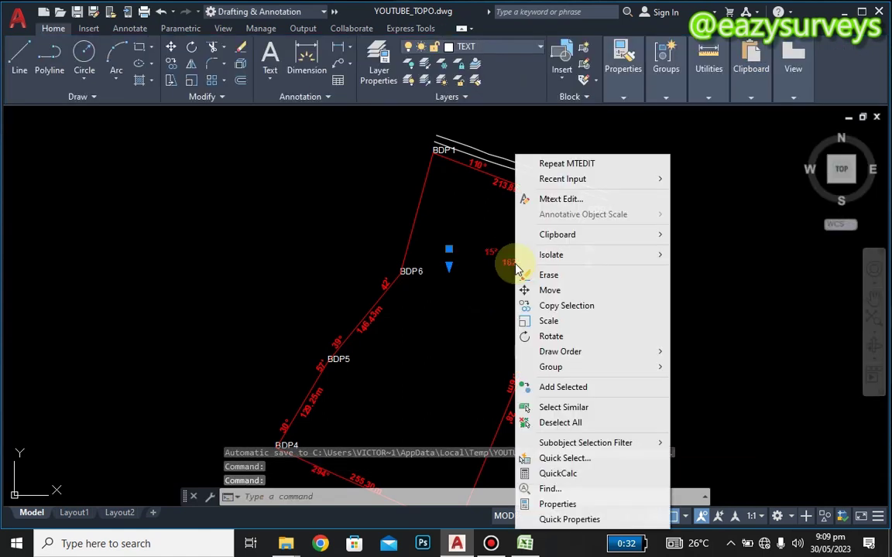
pyautogui.click(524, 337)
pyautogui.click(515, 263)
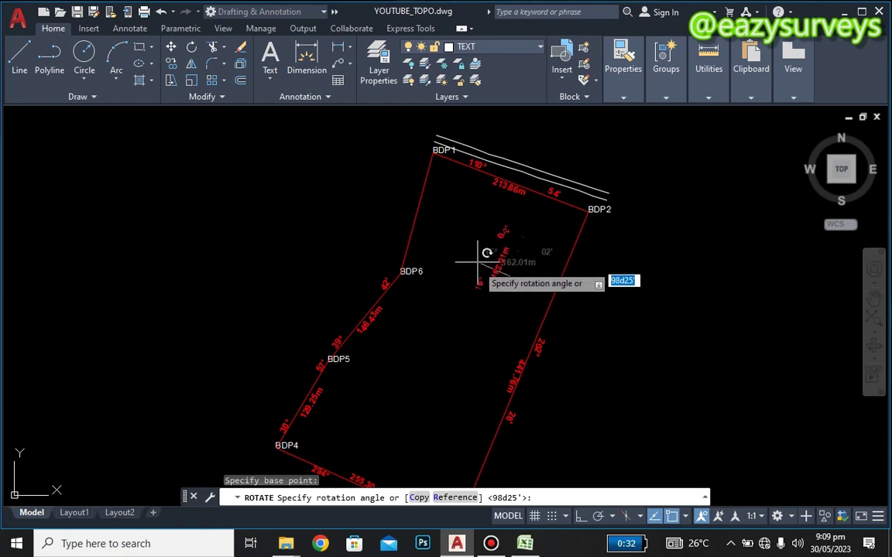
pyautogui.click(486, 260)
# - Move the rotated 162.01m label onto the BDP6–BDP1 line, with the bearing outside the boundary and the distance inside
pyautogui.click(499, 264)
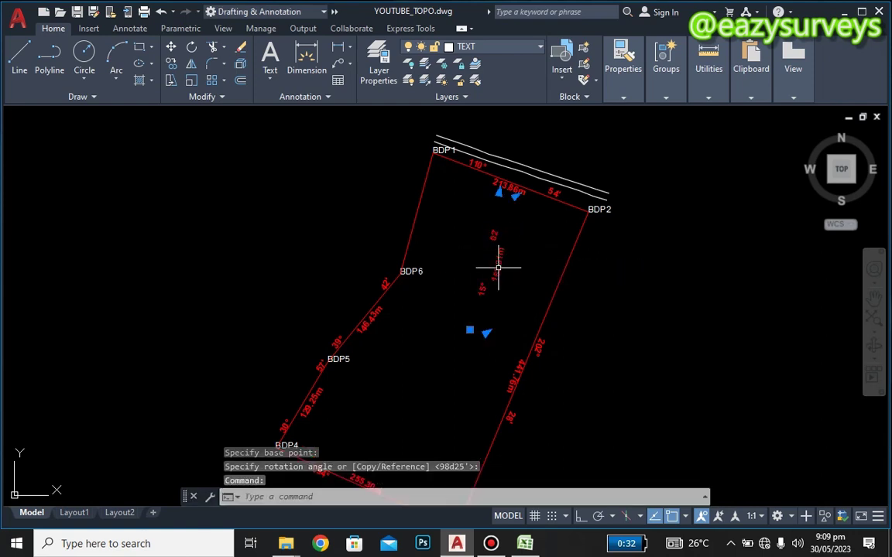
pyautogui.rightClick(499, 266)
pyautogui.click(513, 289)
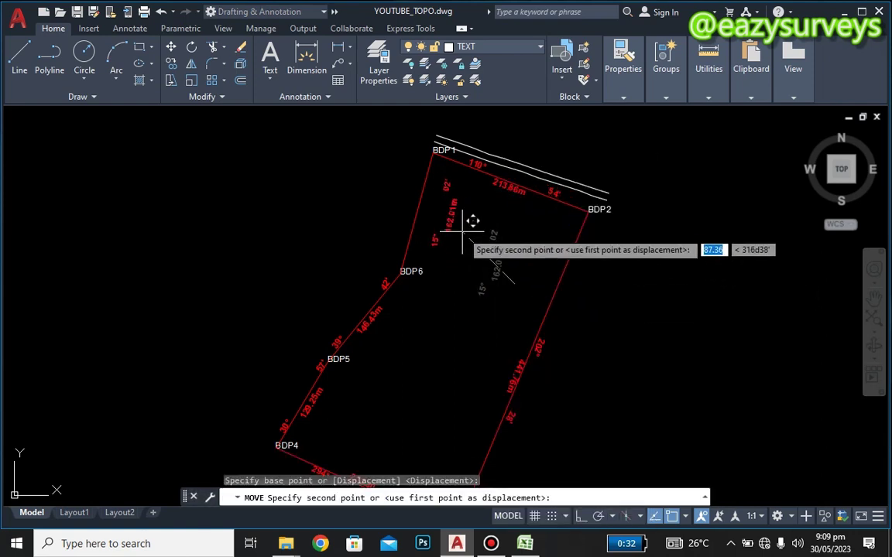
pyautogui.click(442, 221)
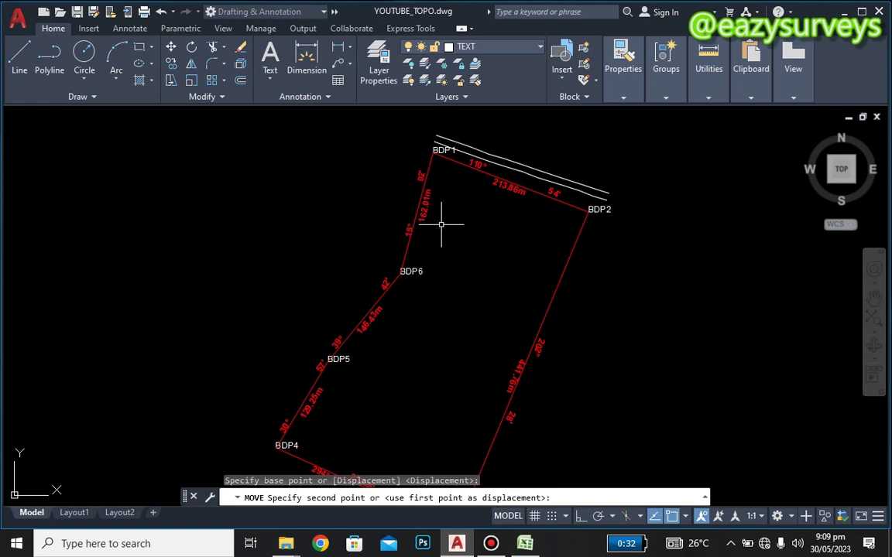
# - Save the drawing with all six boundary lines labelled
pyautogui.click(874, 318)
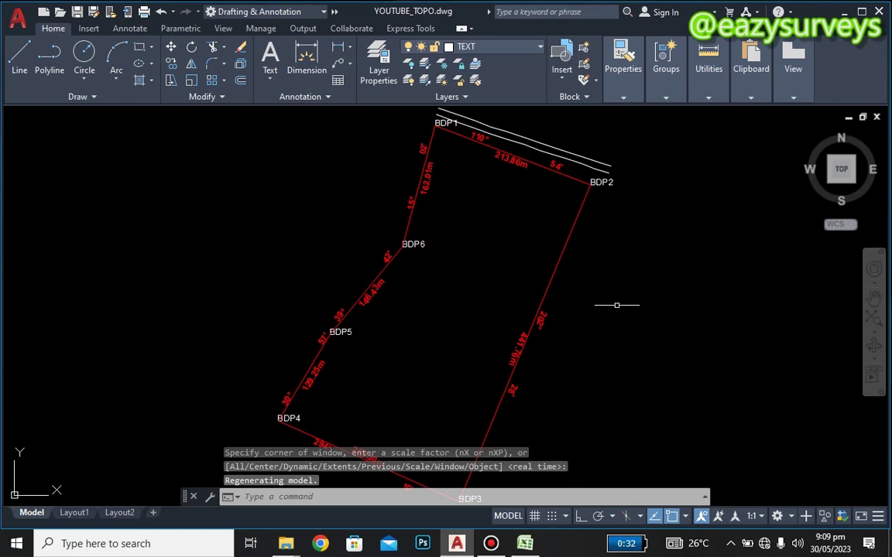
pyautogui.moveTo(616, 304)
pyautogui.mouseDown(button='middle')
pyautogui.moveTo(640, 258)
pyautogui.moveTo(642, 287)
pyautogui.mouseUp(button='middle')
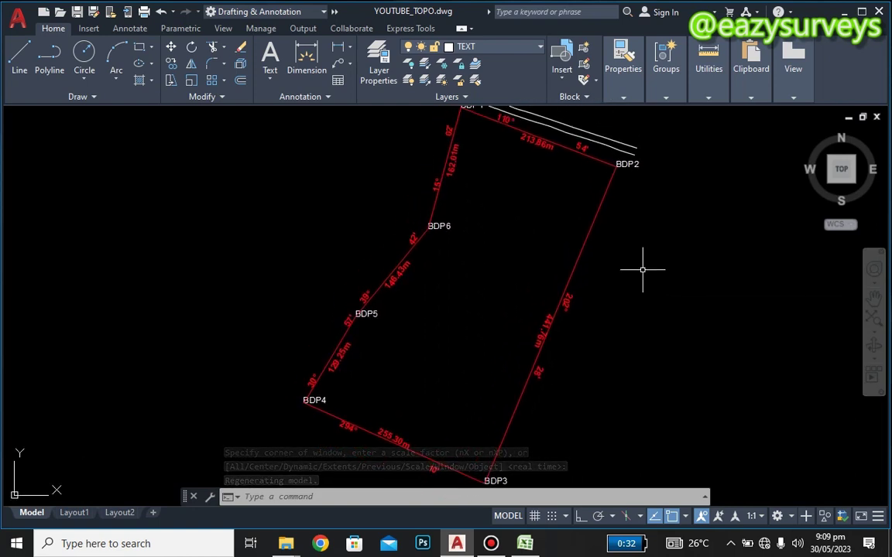
pyautogui.hotkey('ctrl', 's')
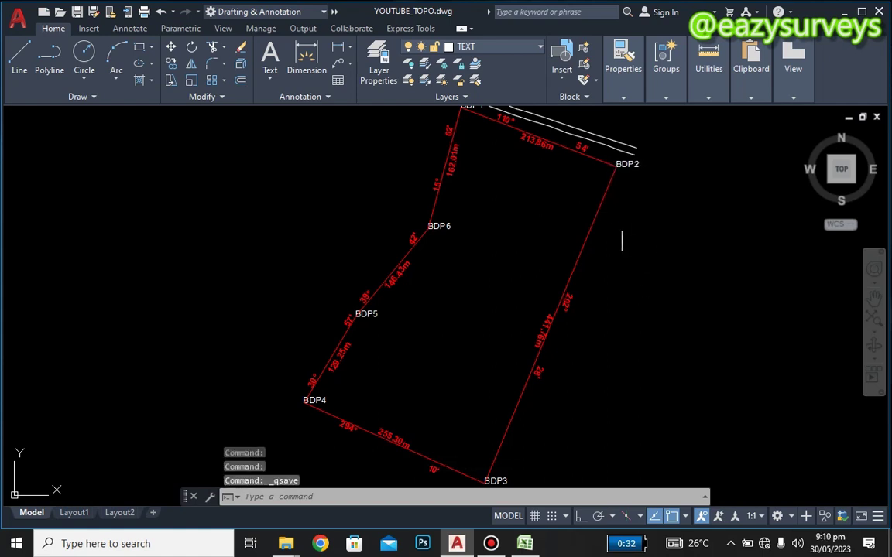
# - Set the point style to a dot inside a square, with a point size of 4 in absolute units
pyautogui.click(665, 74)
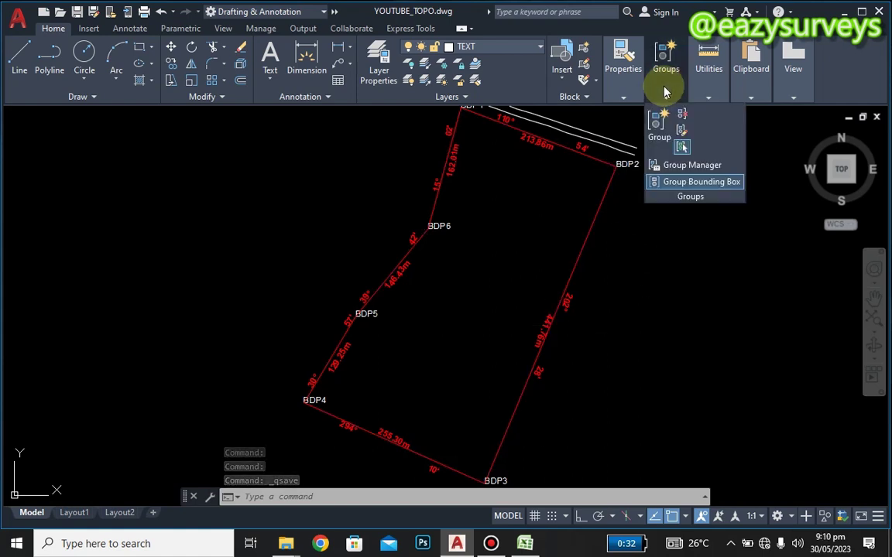
pyautogui.moveTo(707, 91)
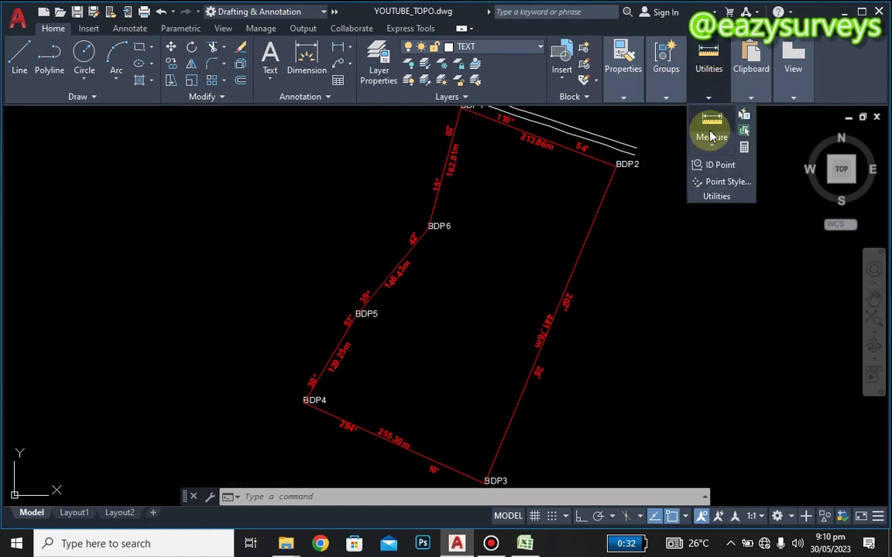
pyautogui.click(717, 183)
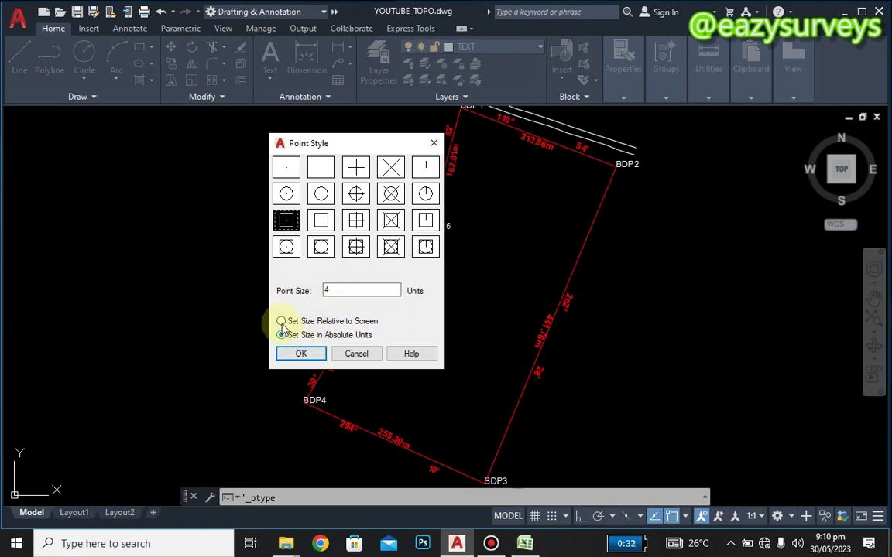
pyautogui.click(281, 321)
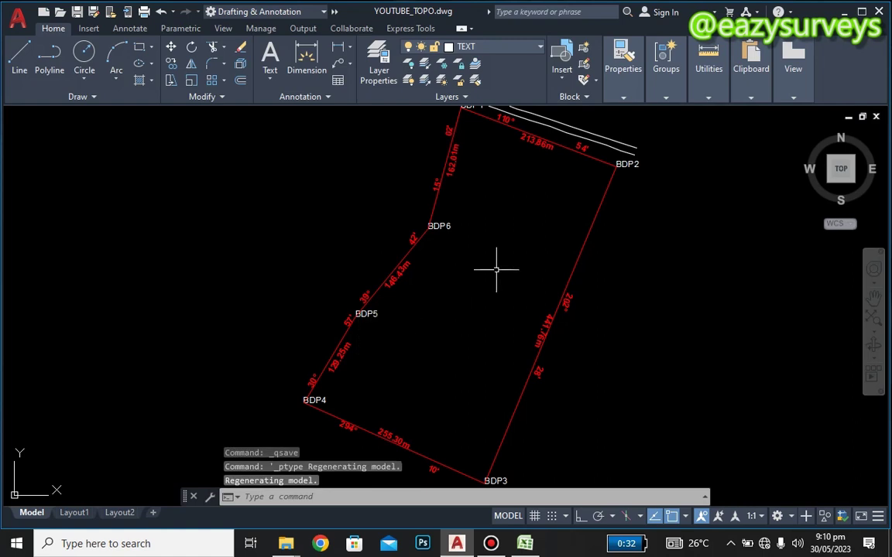
# - Make PILLARS the current layer and close the layer manager
pyautogui.moveTo(526, 241); pyautogui.dragTo(516, 269, button='middle')
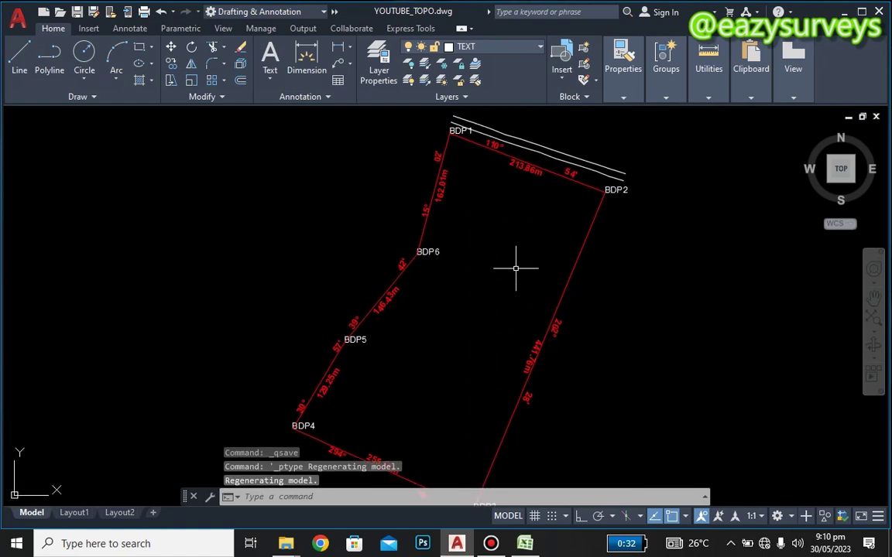
pyautogui.click(377, 60)
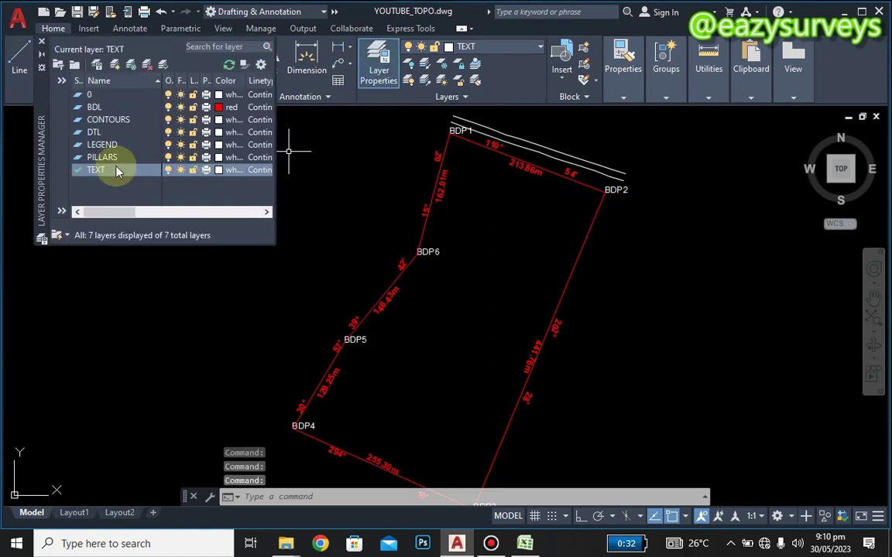
pyautogui.click(91, 157)
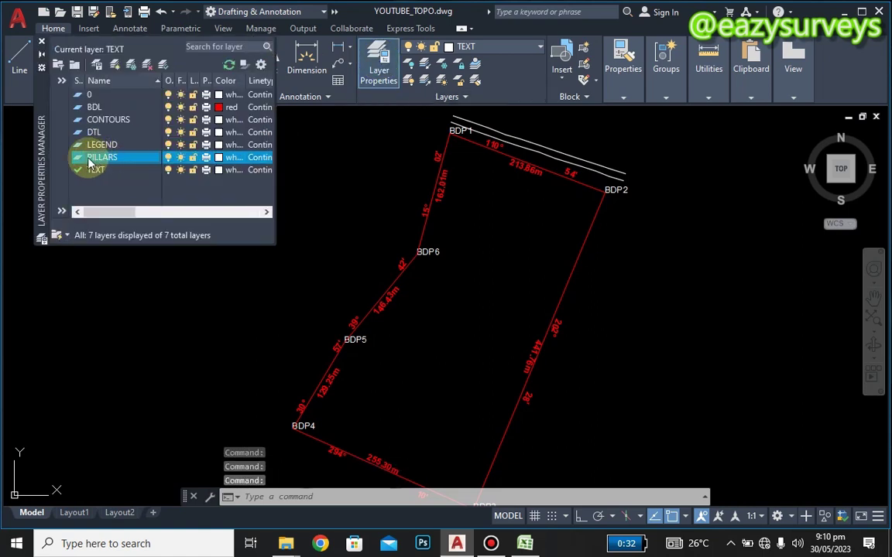
pyautogui.rightClick(90, 160)
pyautogui.click(133, 207)
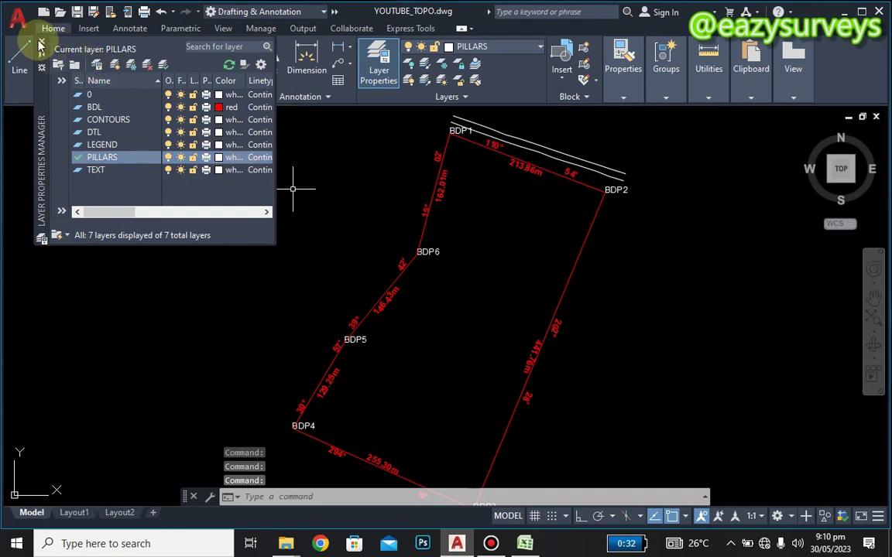
pyautogui.click(40, 41)
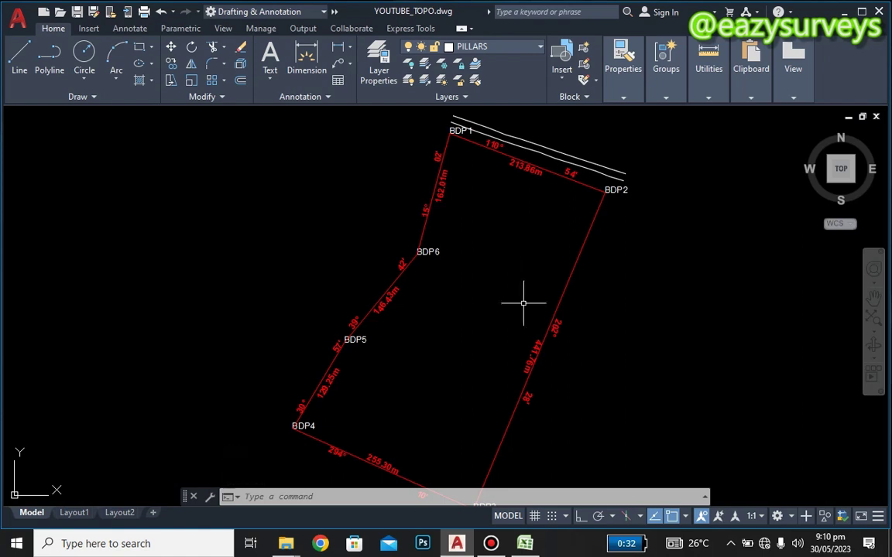
# - Place a point inside the parcel, in the open area east of BDP5, with the Point command
pyautogui.click(293, 496)
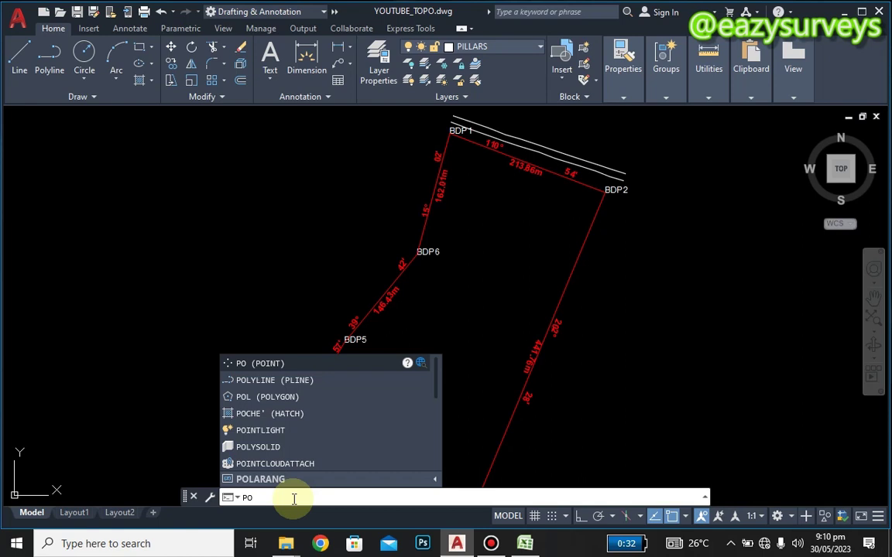
pyautogui.click(252, 364)
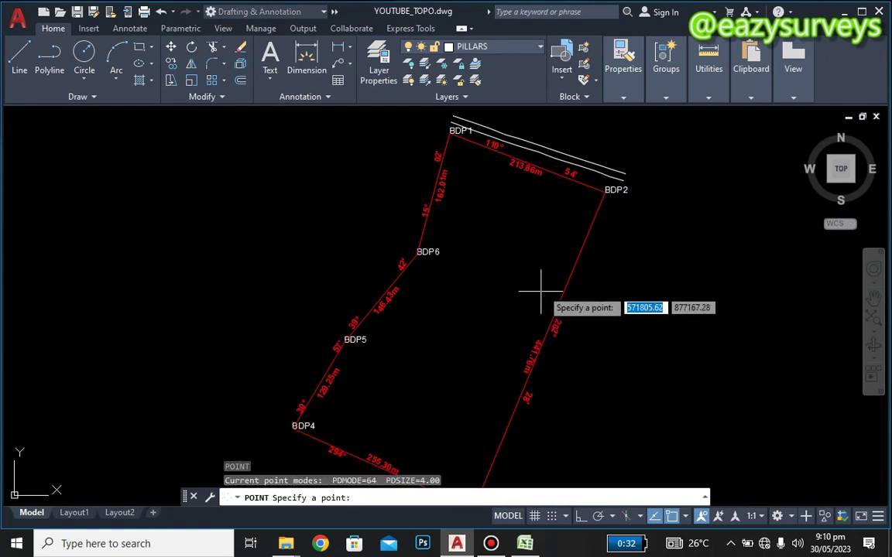
pyautogui.click(456, 325)
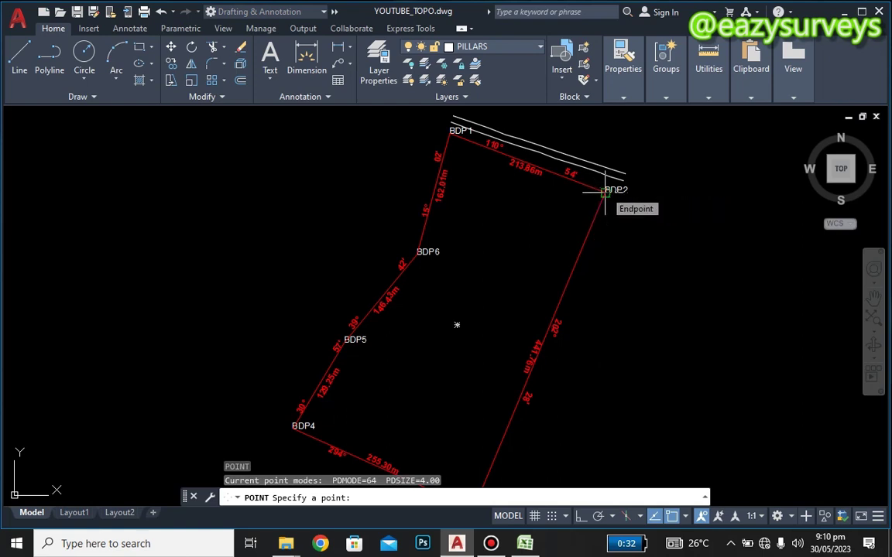
# - Place a pillar point on the boundary corner at BDP2, snapping to the endpoint of the boundary lines
pyautogui.click(604, 192)
pyautogui.scroll(-5, 604, 188)
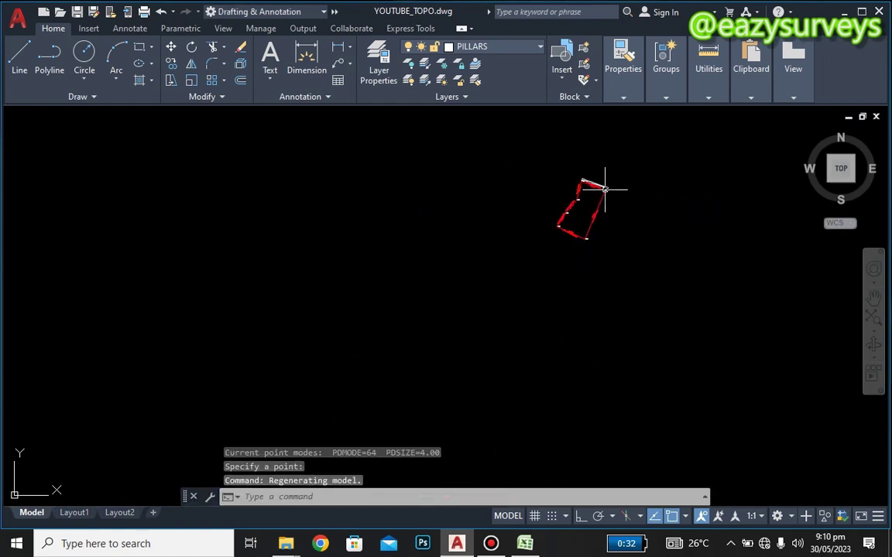
pyautogui.scroll(10, 605, 189)
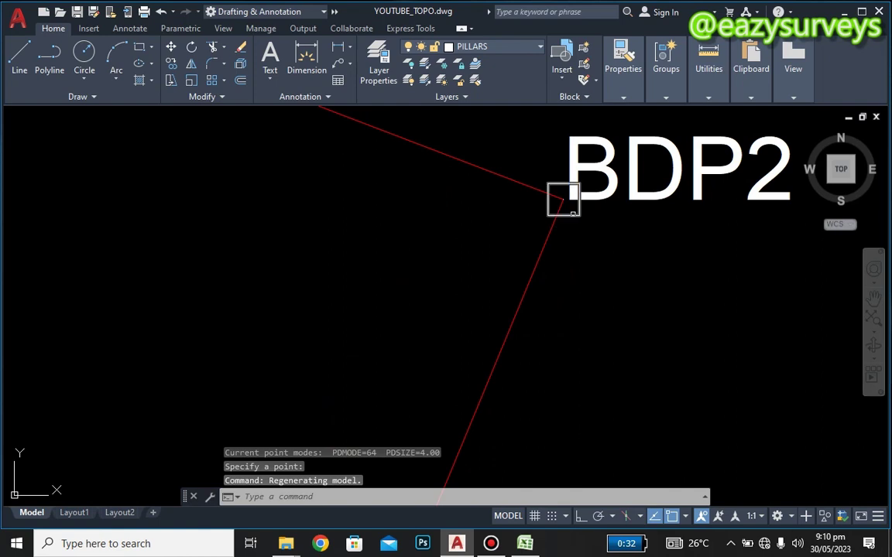
# - Place a pillar point on the boundary corner at BDP1 with the Point command, snapping to the line endpoint
pyautogui.scroll(-8, 570, 203)
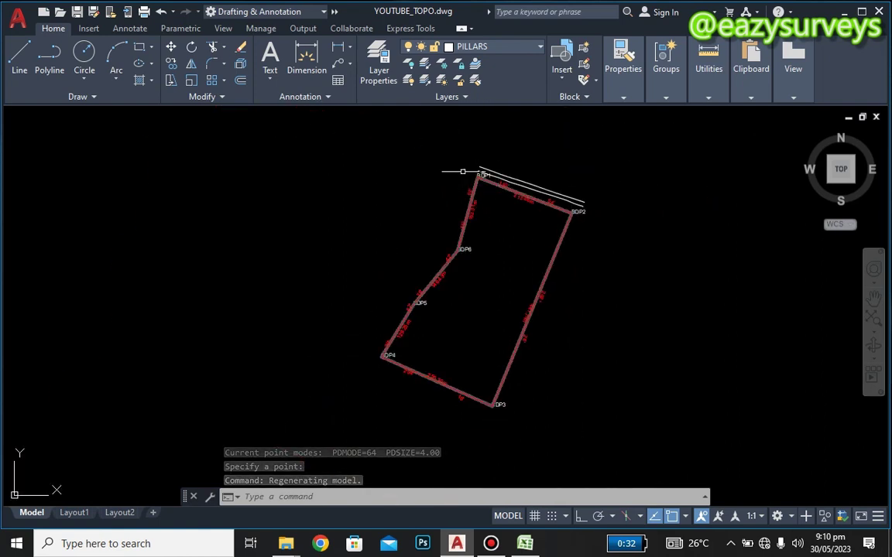
pyautogui.scroll(6, 462, 171)
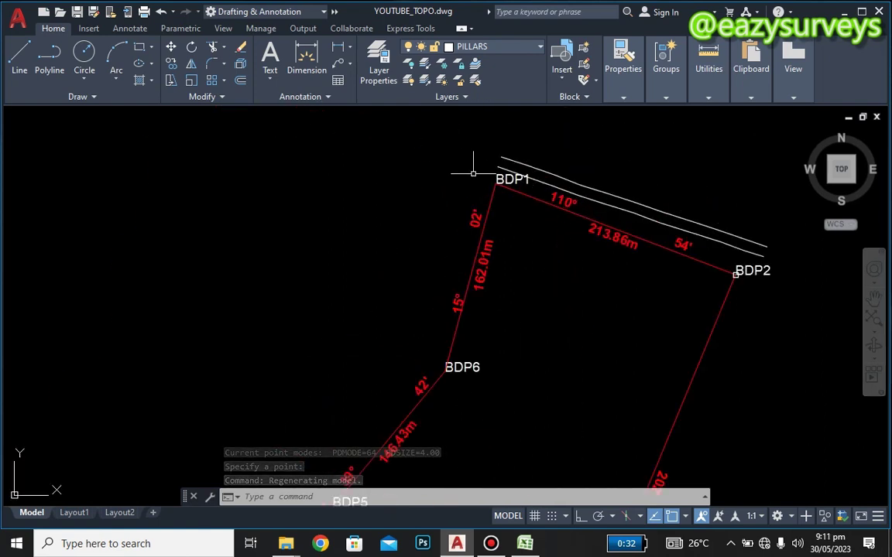
pyautogui.click(306, 496)
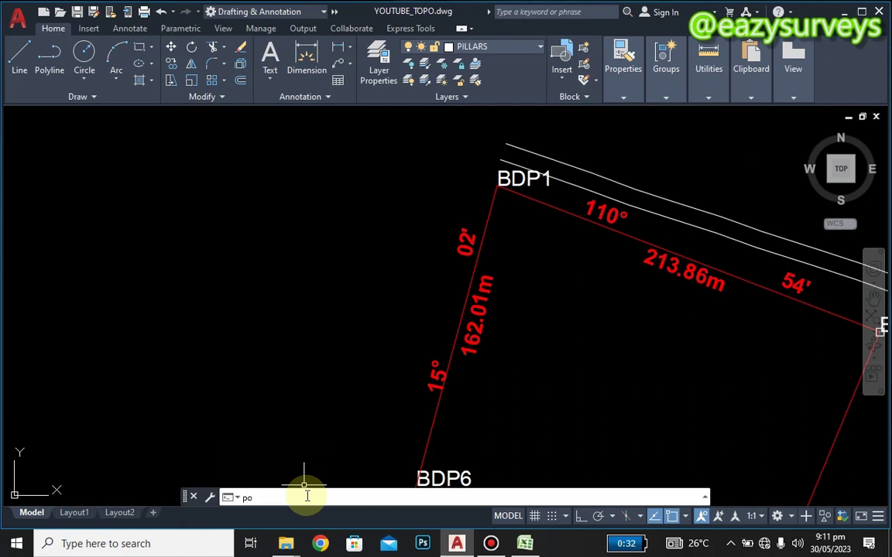
pyautogui.write('po')
pyautogui.press('Return')
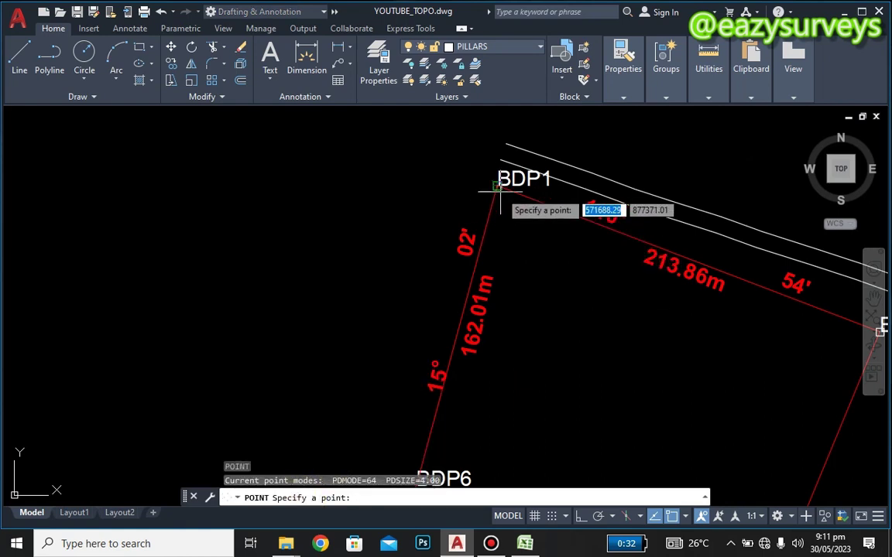
pyautogui.click(499, 189)
pyautogui.scroll(-5, 491, 325)
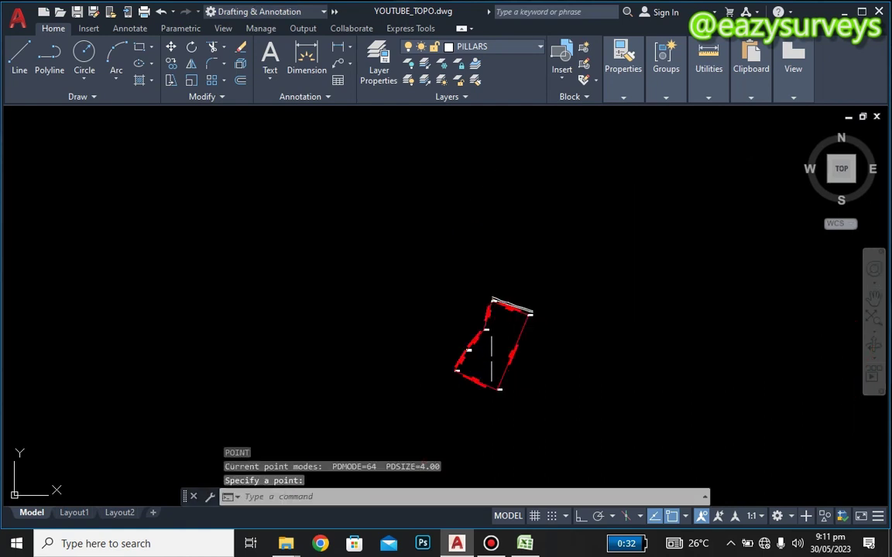
pyautogui.scroll(2, 488, 387)
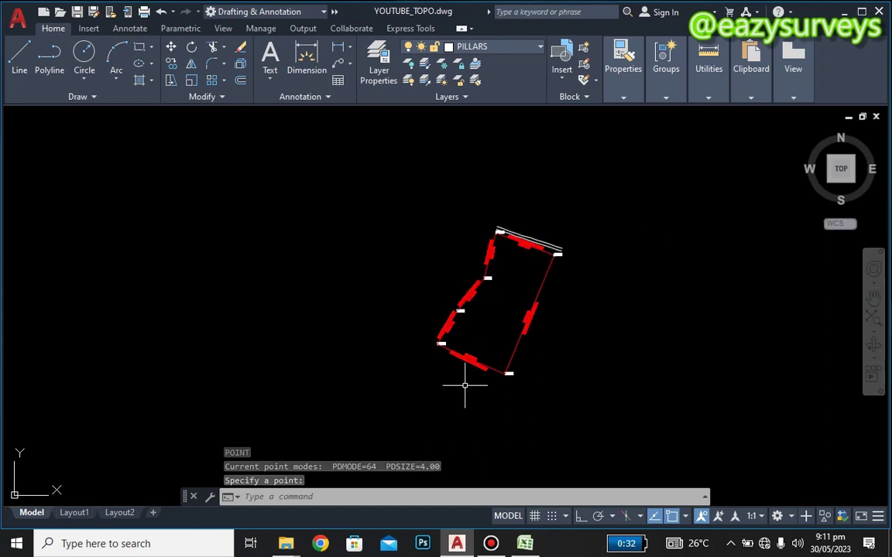